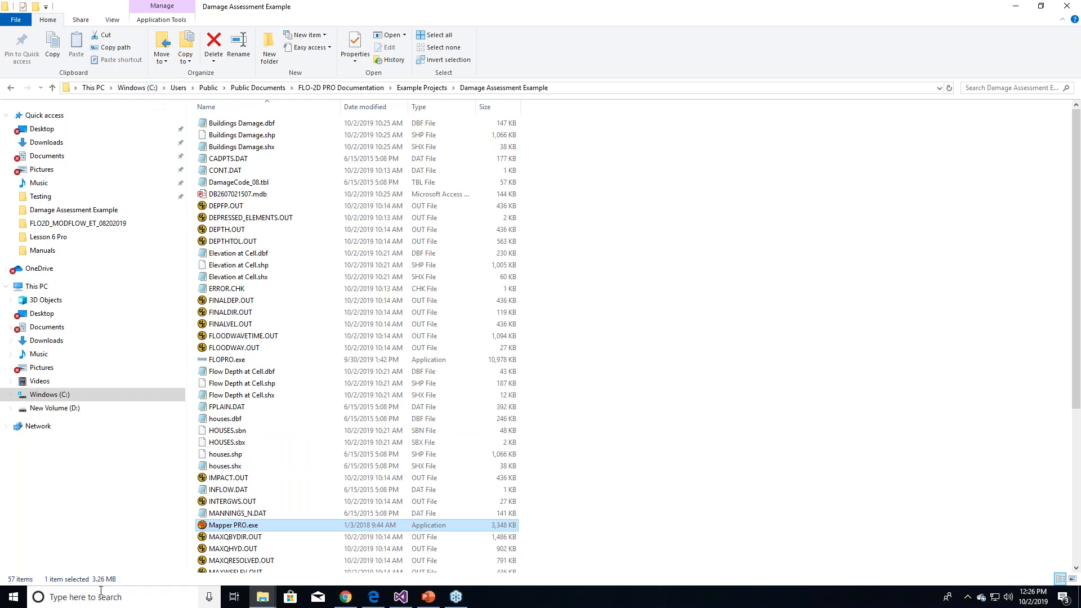
- Search Windows for "gds pro" and launch the GDS PRO application
click(85, 597)
text(gds)
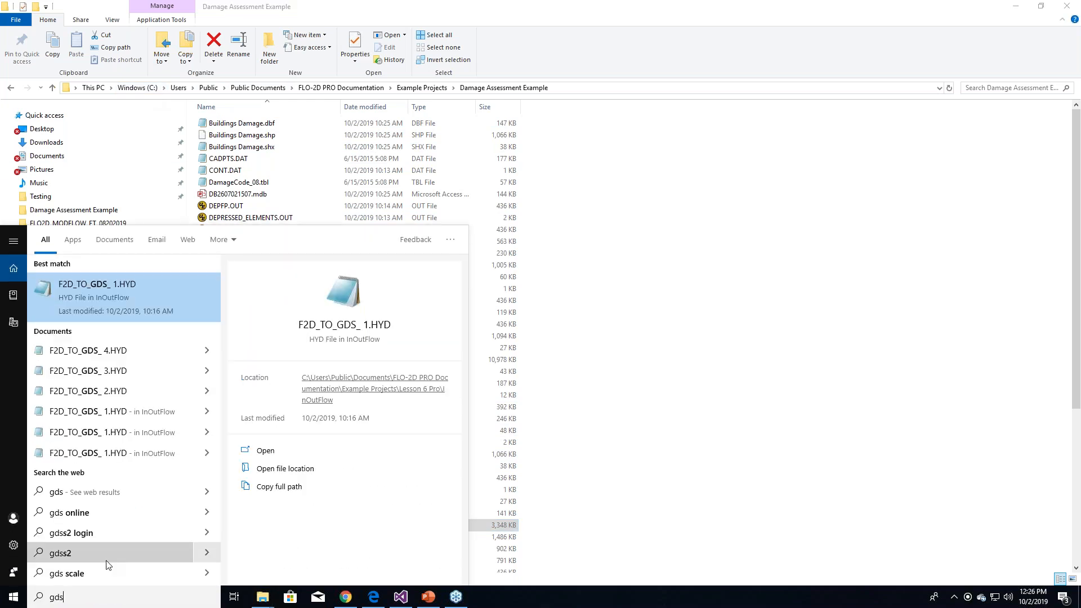
text( pro)
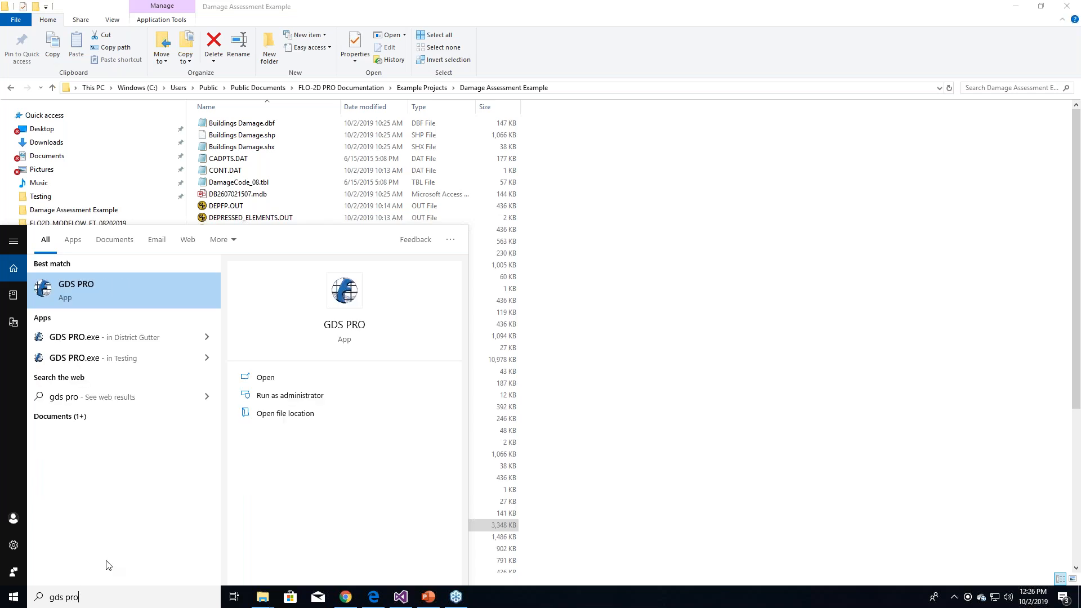
click(124, 298)
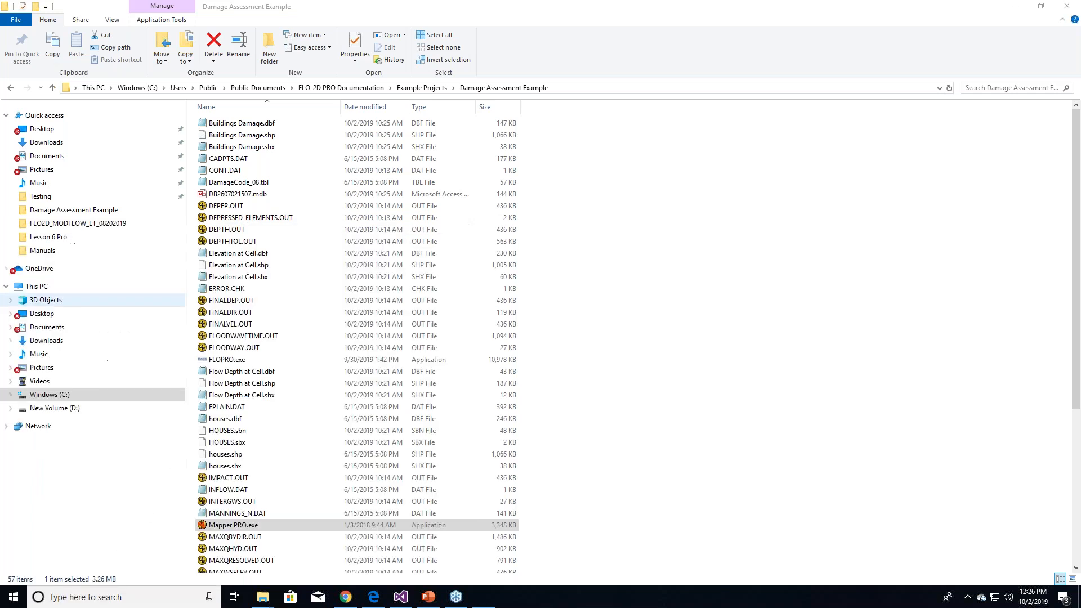
- Start opening an existing FLO-2D project and browse to the Example Projects folder
click(10, 18)
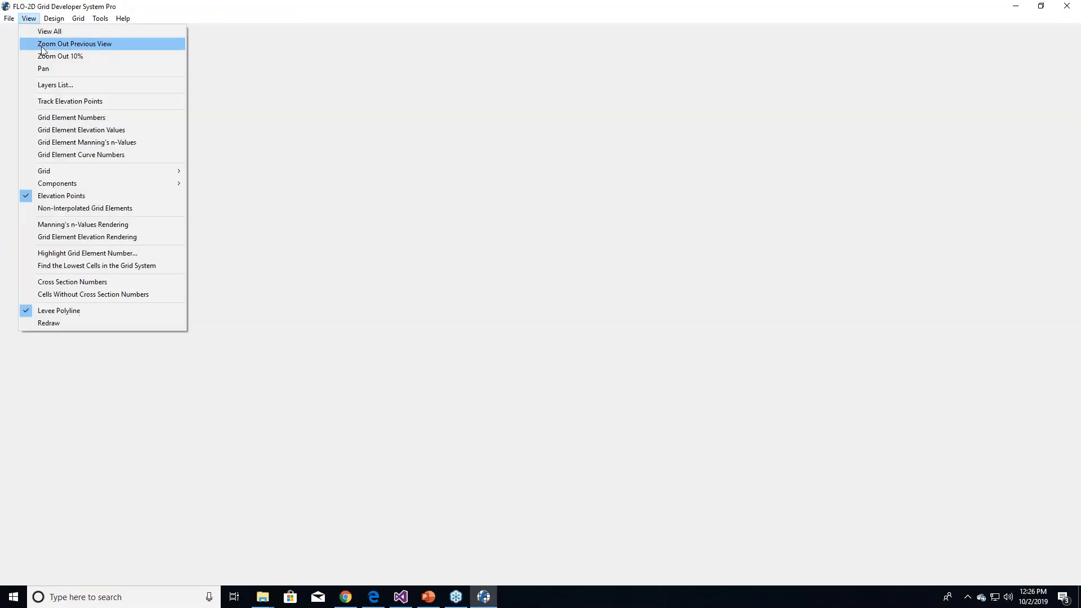
click(25, 45)
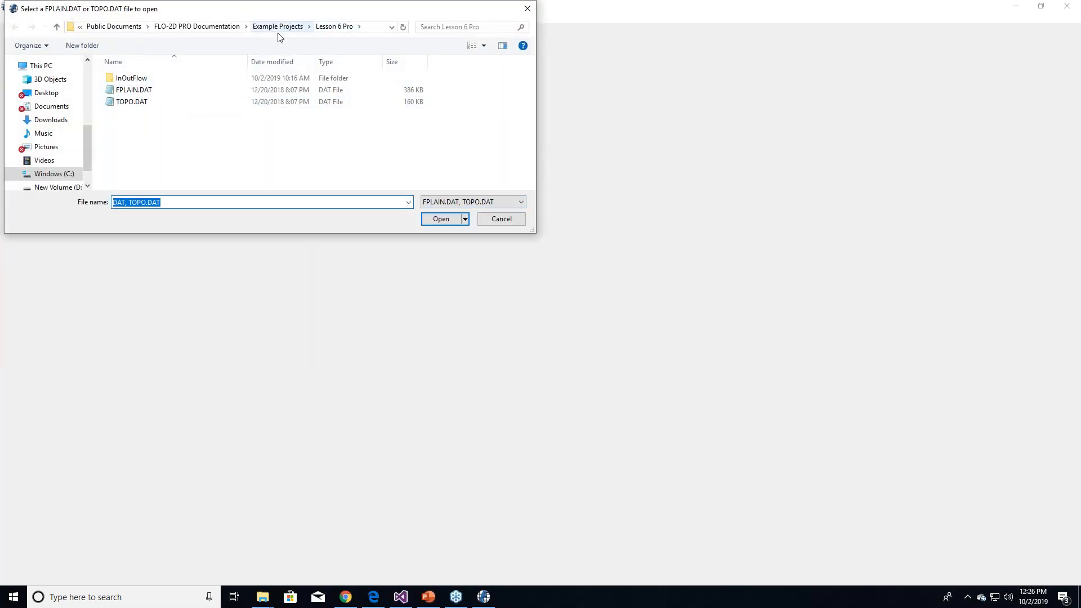
click(278, 27)
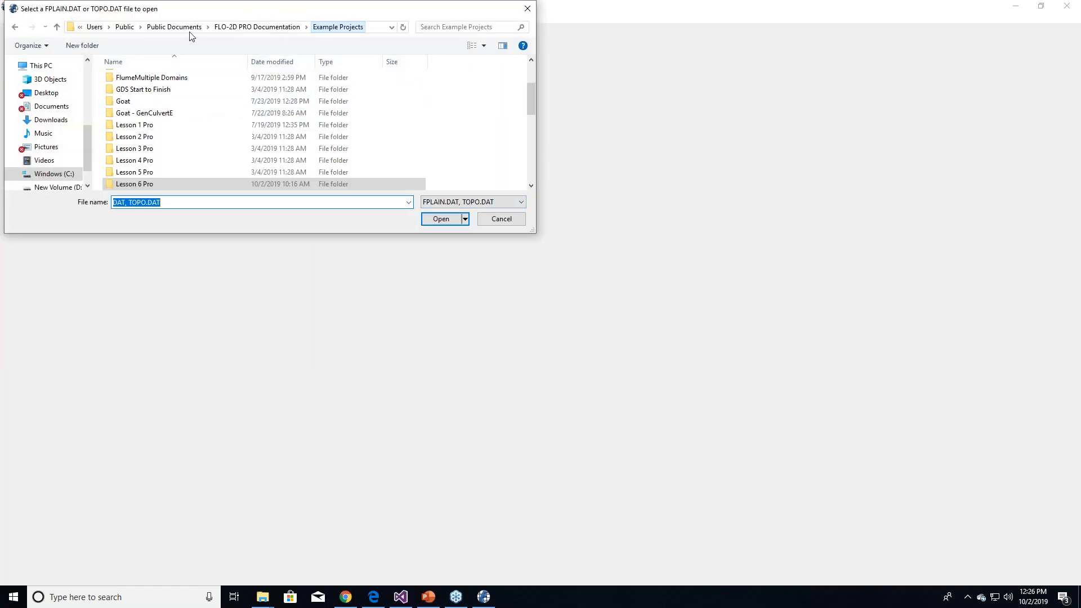
- Switch to File Explorer and browse from drive C: through the public documents' FLO-2D PRO Documentation folder to Example Projects
click(277, 597)
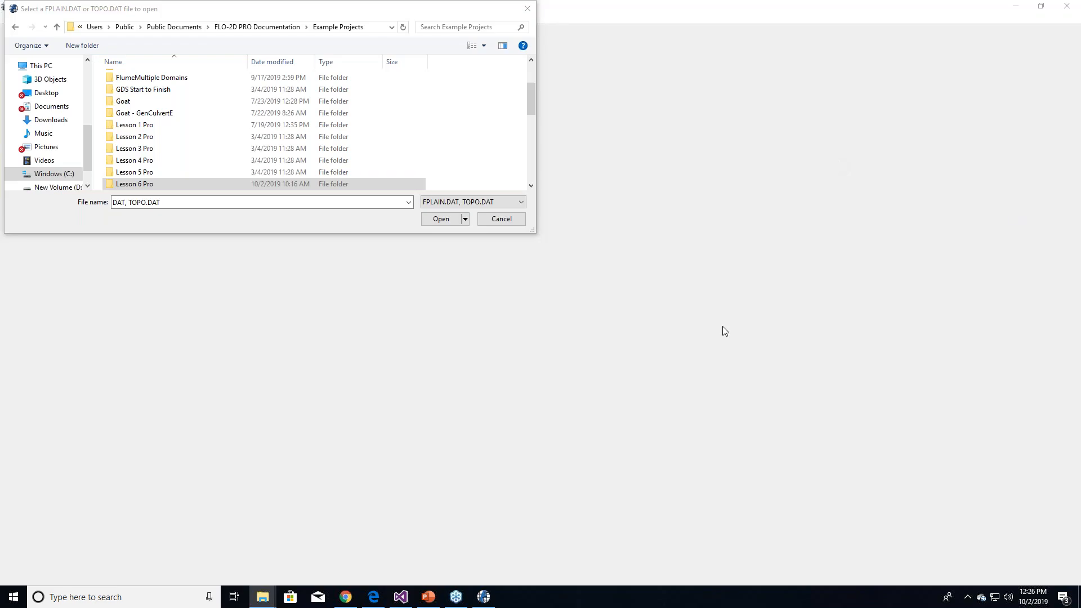
click(263, 597)
drag(1080, 169, 422, 0)
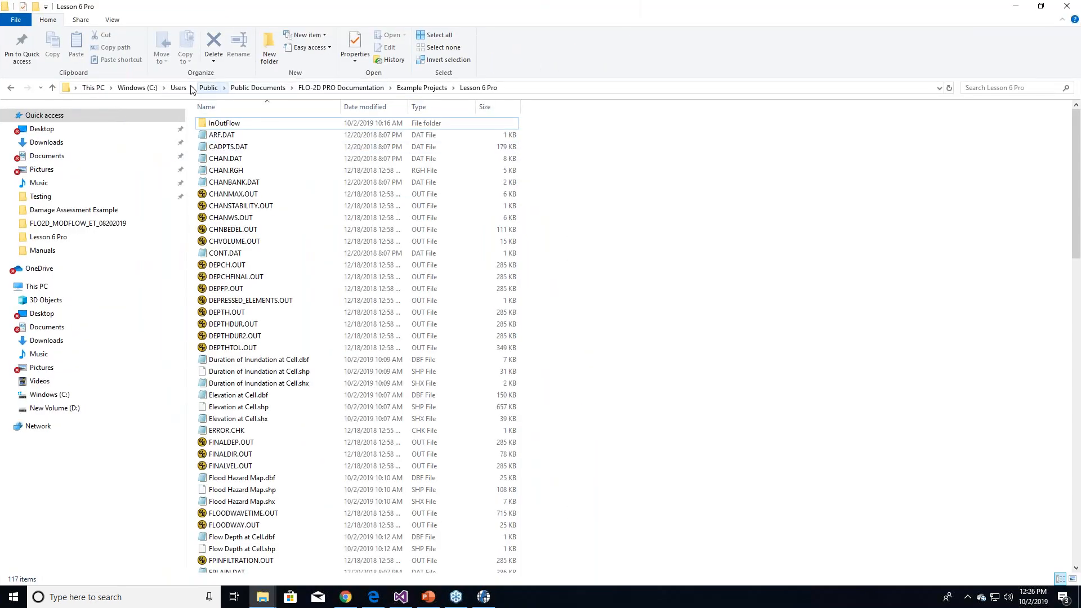
click(136, 90)
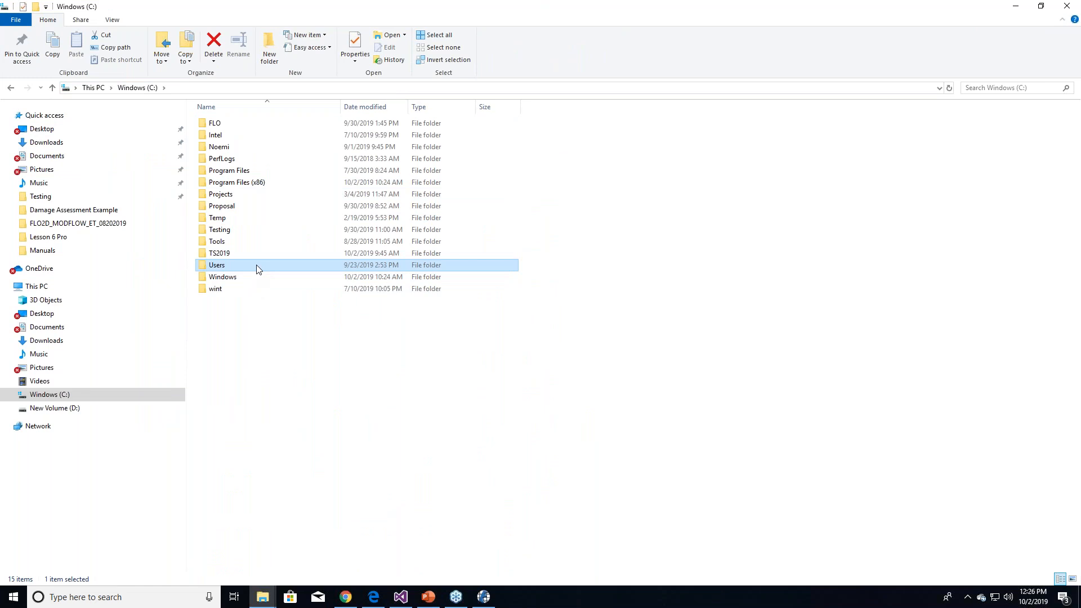
double_click(256, 264)
double_click(239, 137)
double_click(246, 124)
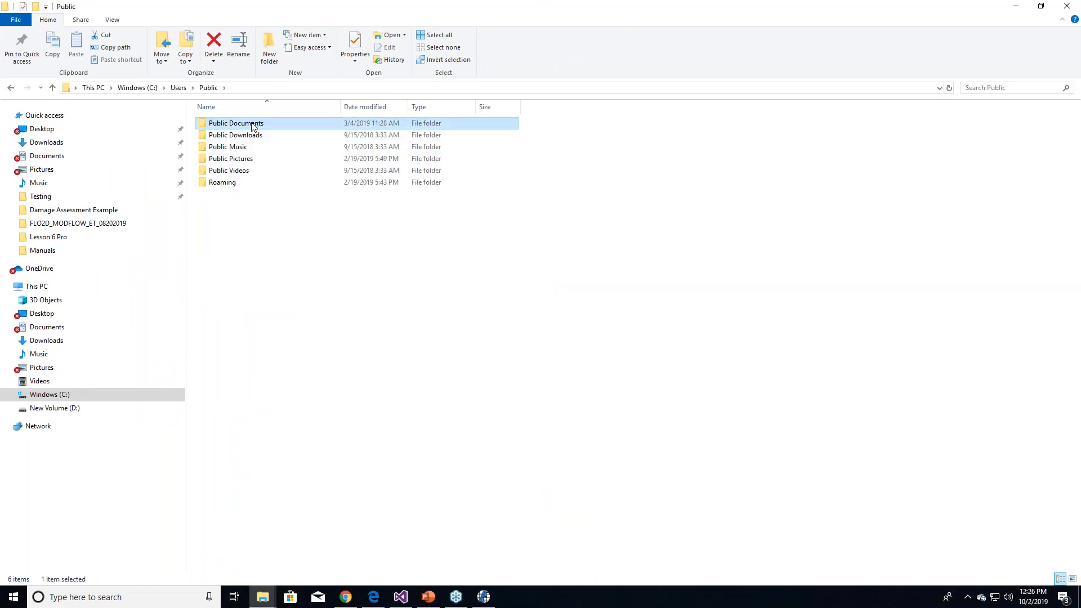
double_click(253, 124)
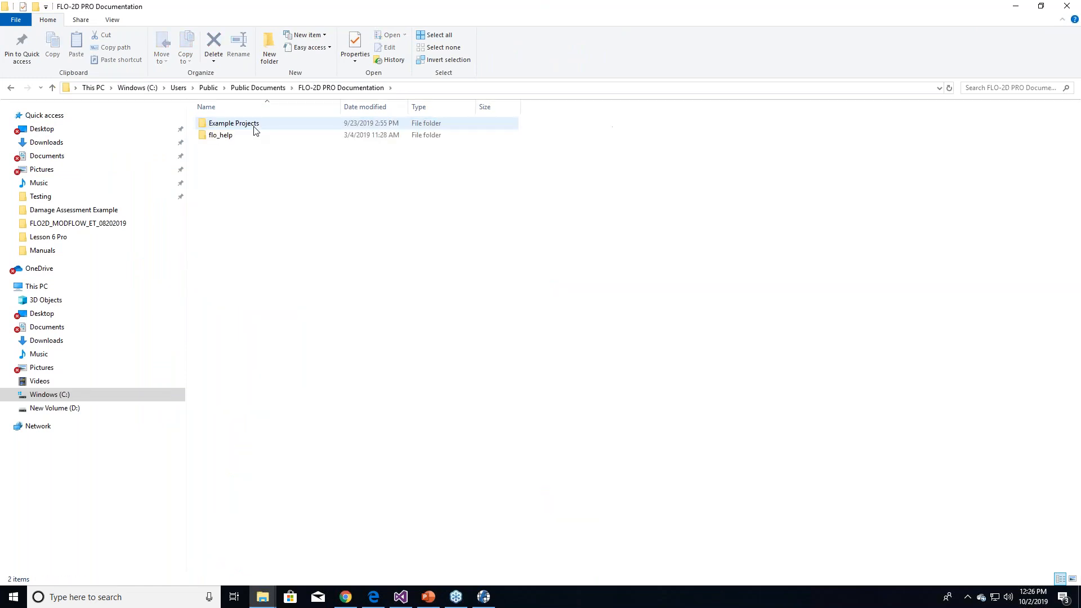
click(254, 131)
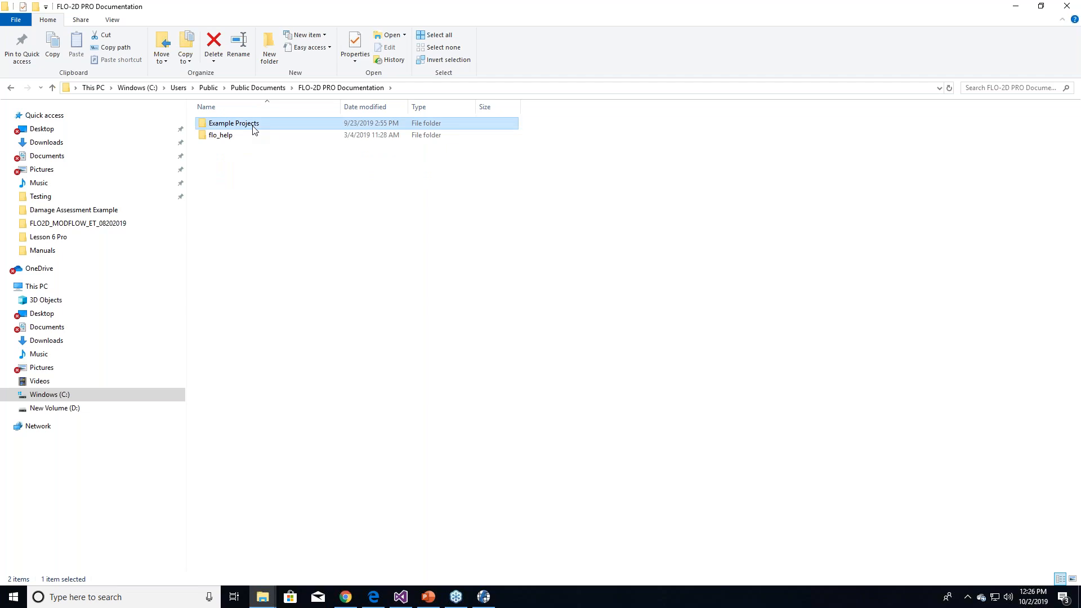
click(253, 126)
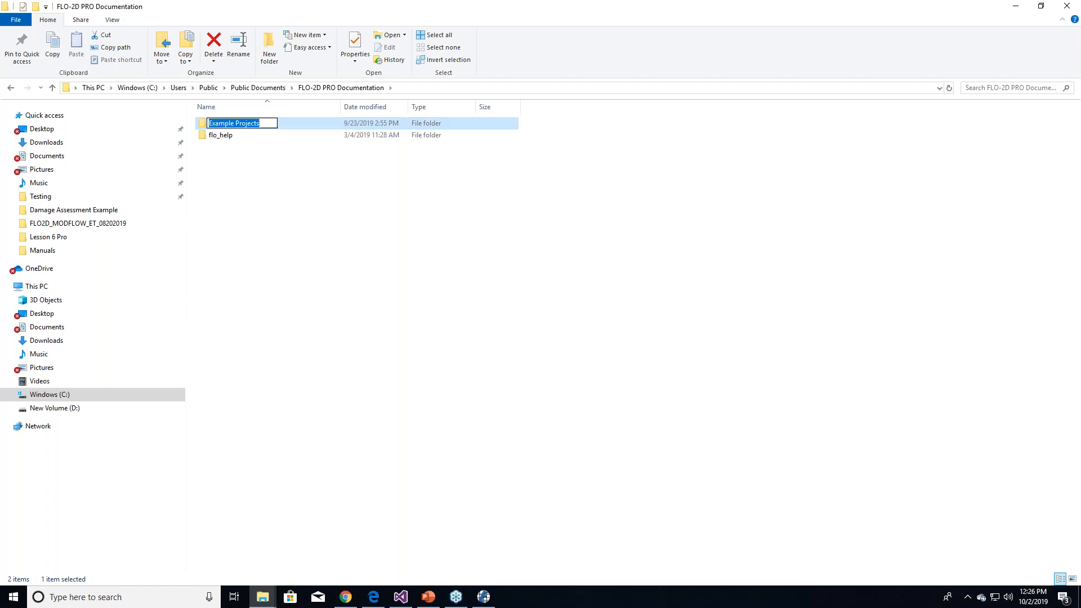
click(295, 139)
double_click(276, 123)
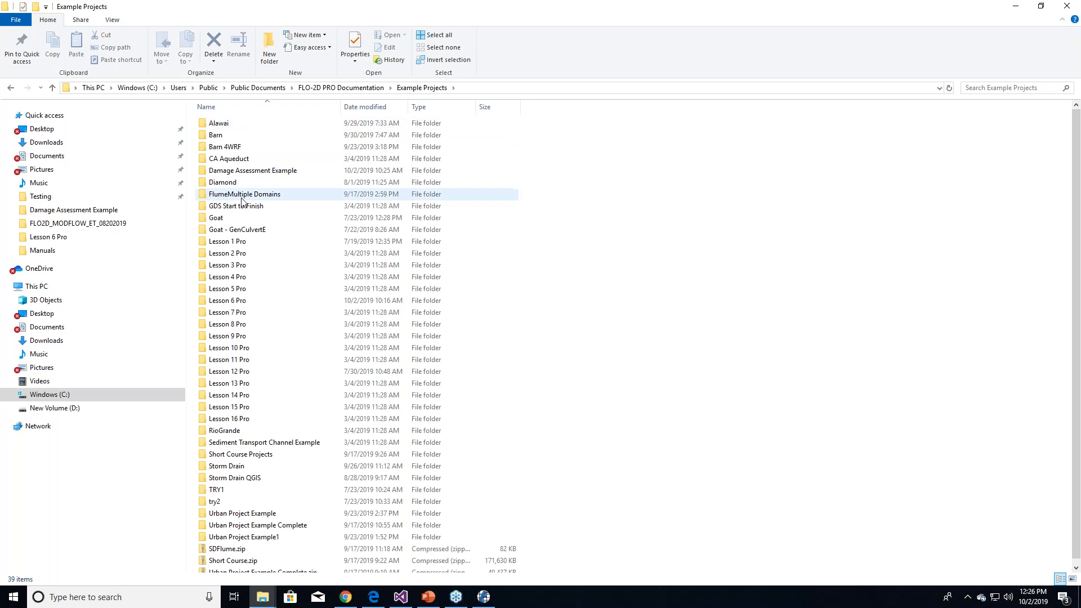
scroll(265, 358, down, 1)
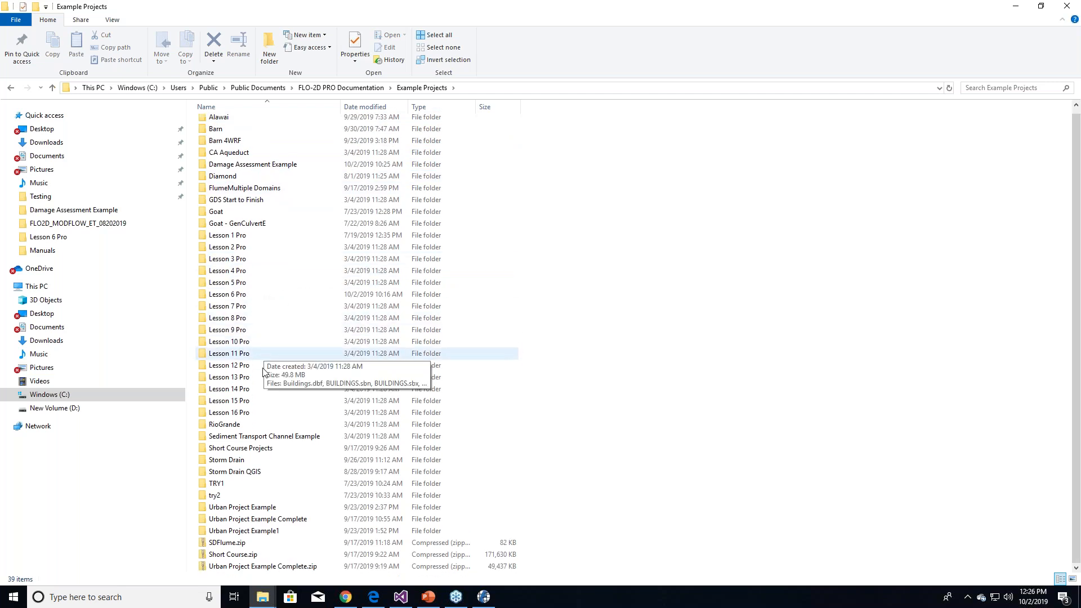
- Review the building damage lesson pages in Workshop Lesson PRO.pdf, and close the document
click(251, 236)
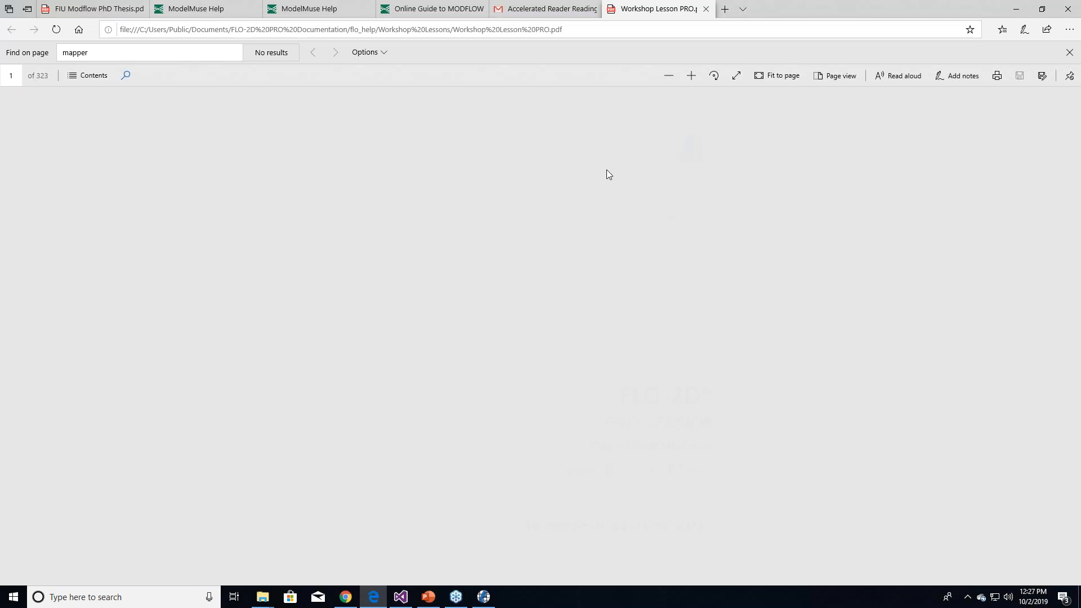
scroll(595, 255, down, 10)
scroll(601, 257, down, 20)
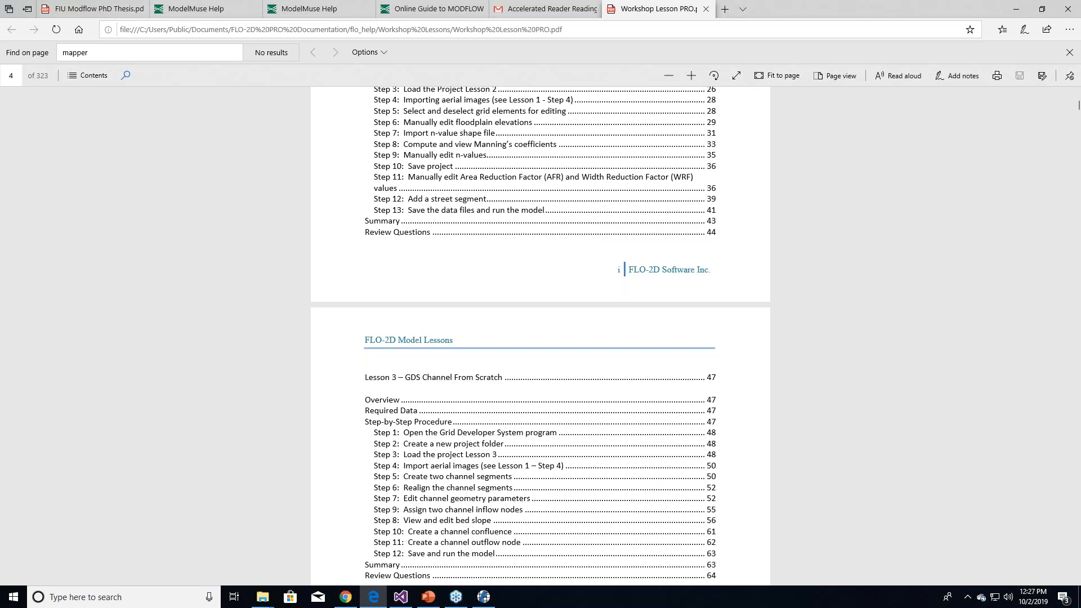
scroll(584, 220, down, 7)
click(584, 215)
scroll(602, 262, down, 15)
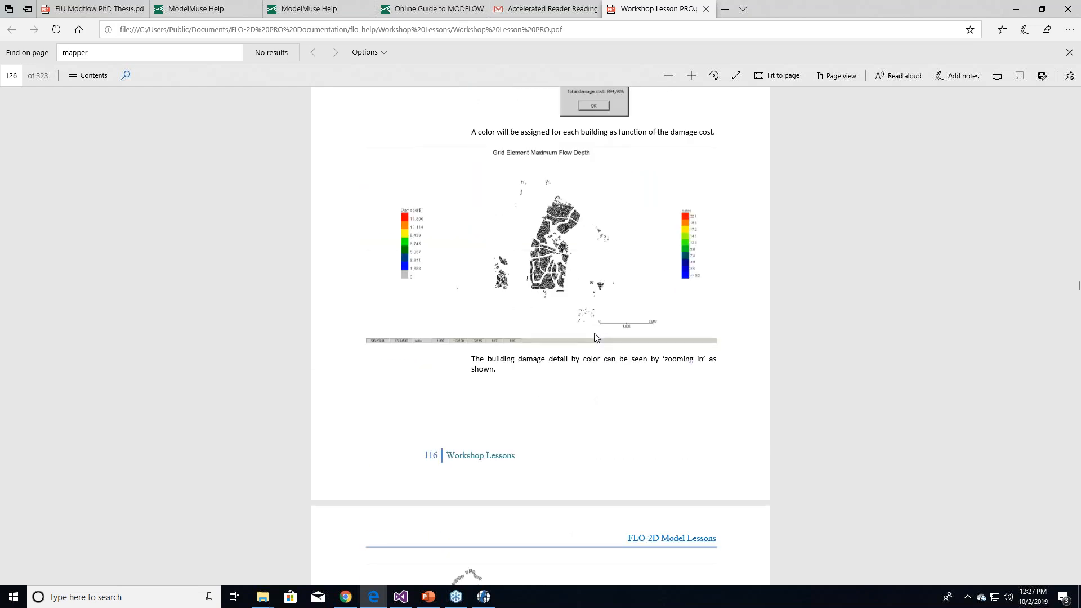
scroll(596, 337, down, 9)
scroll(594, 333, down, 6)
scroll(613, 338, up, 10)
scroll(613, 338, up, 10)
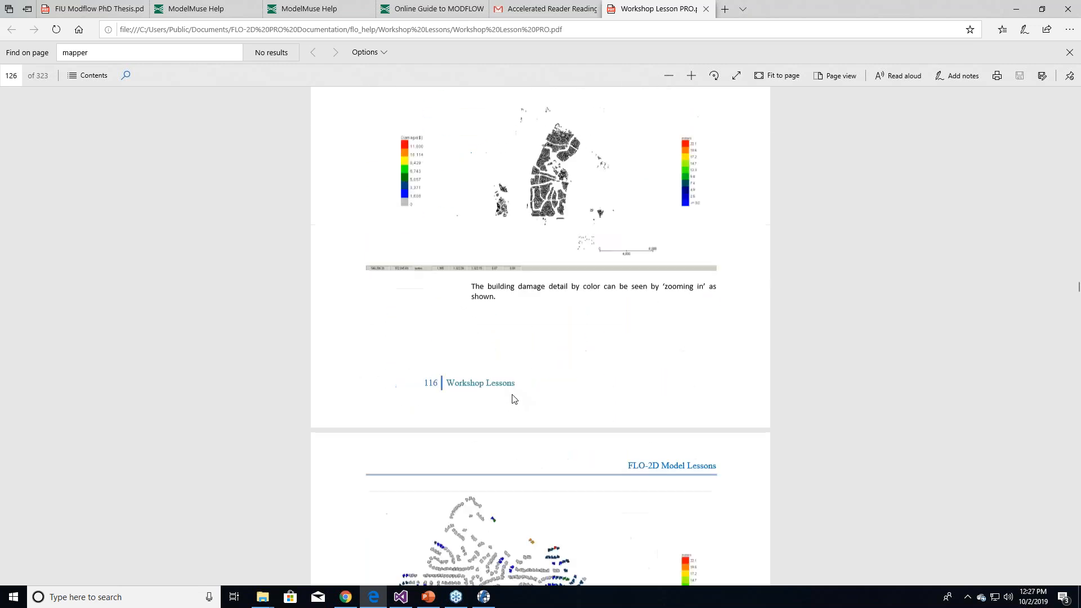
scroll(703, 389, down, 5)
scroll(586, 460, down, 5)
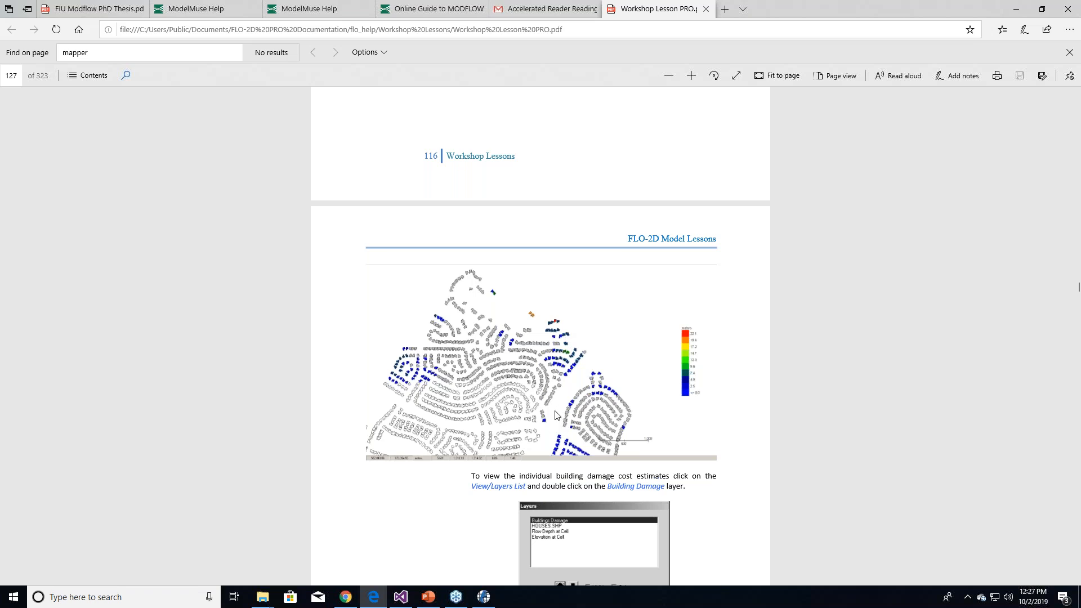
click(707, 9)
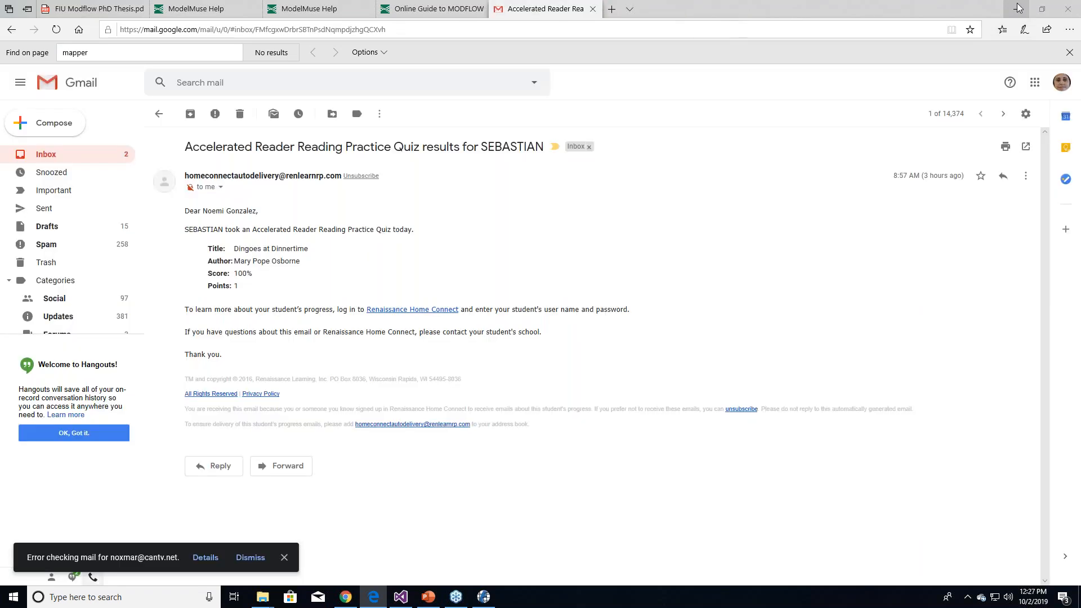
click(1016, 9)
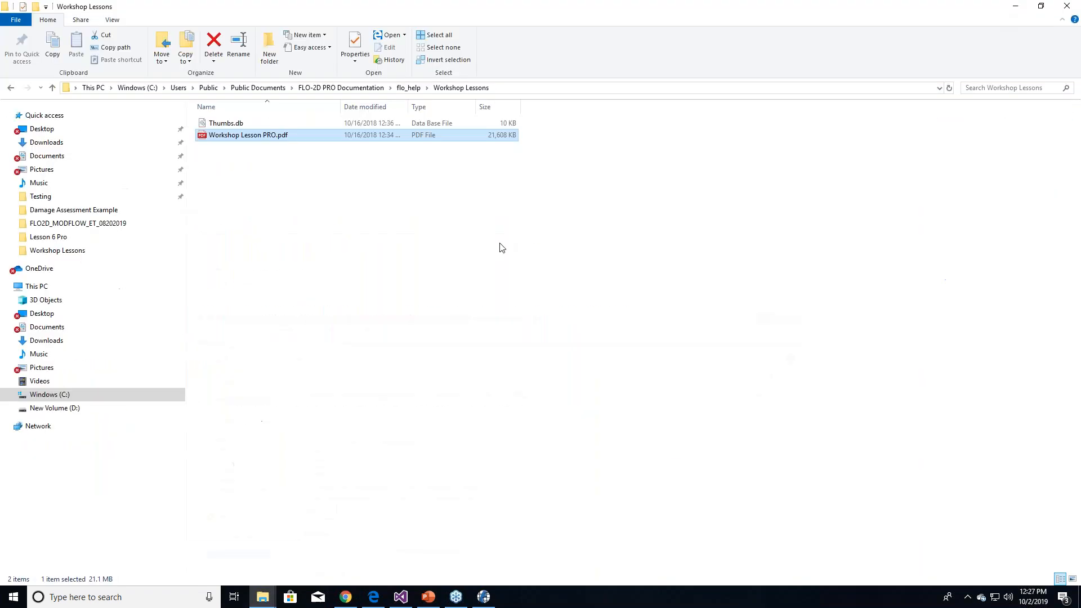
- Look through the Manuals and Handouts folders inside flo_help
click(409, 88)
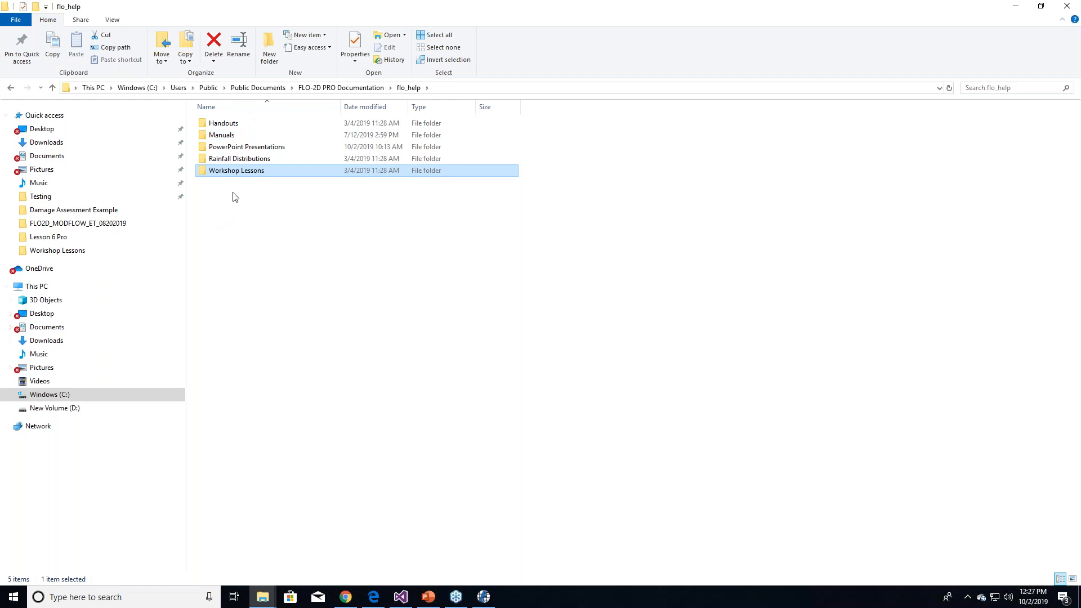
double_click(221, 135)
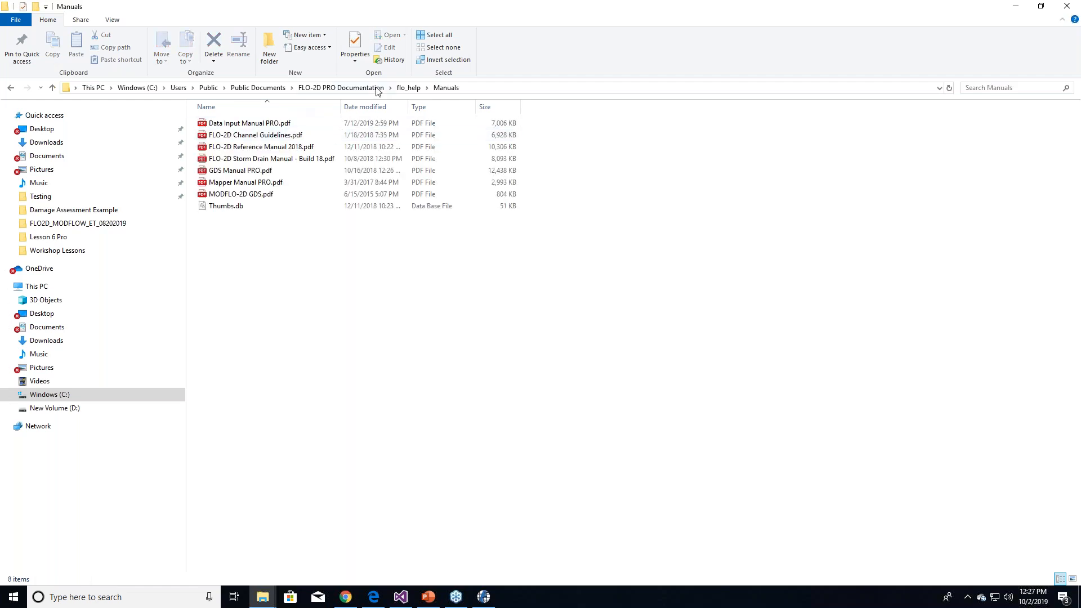
click(403, 86)
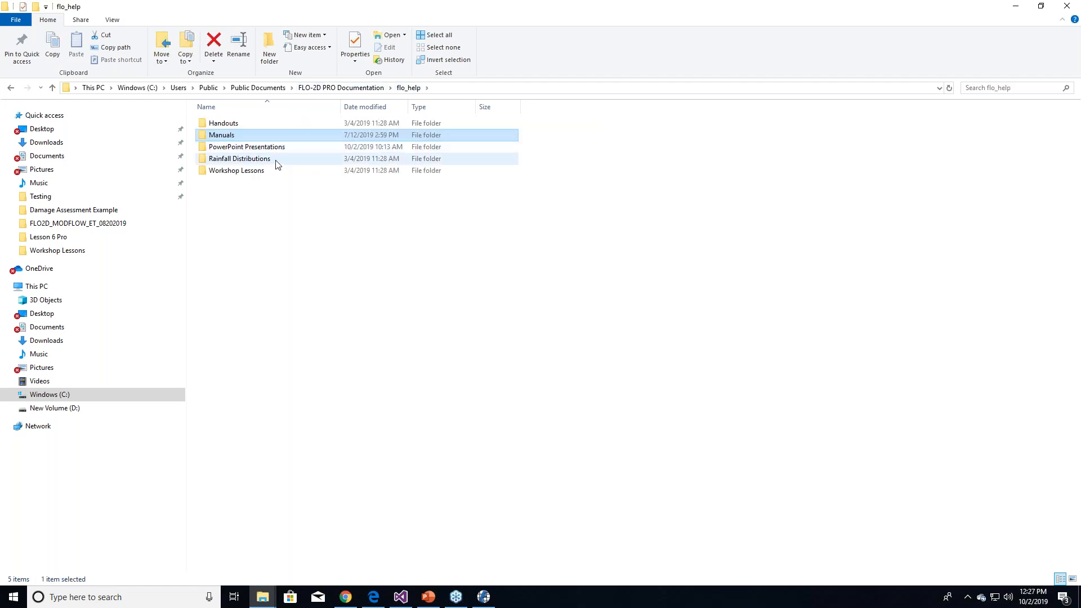
double_click(255, 124)
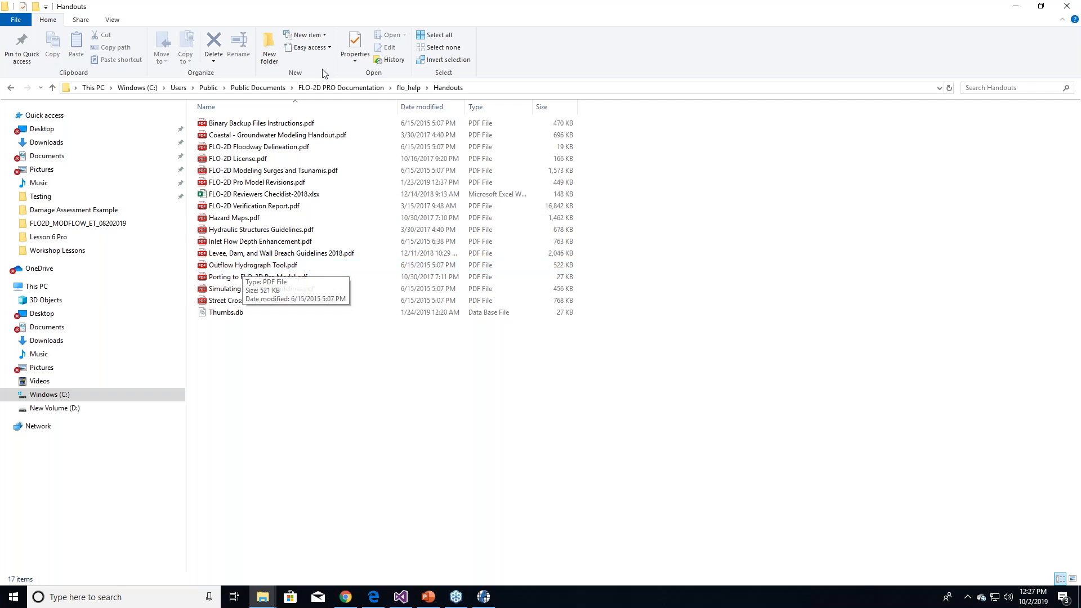
- Browse to the FLO-2D PRO folder in Program Files (x86) and locate Mapper PRO.exe
click(140, 87)
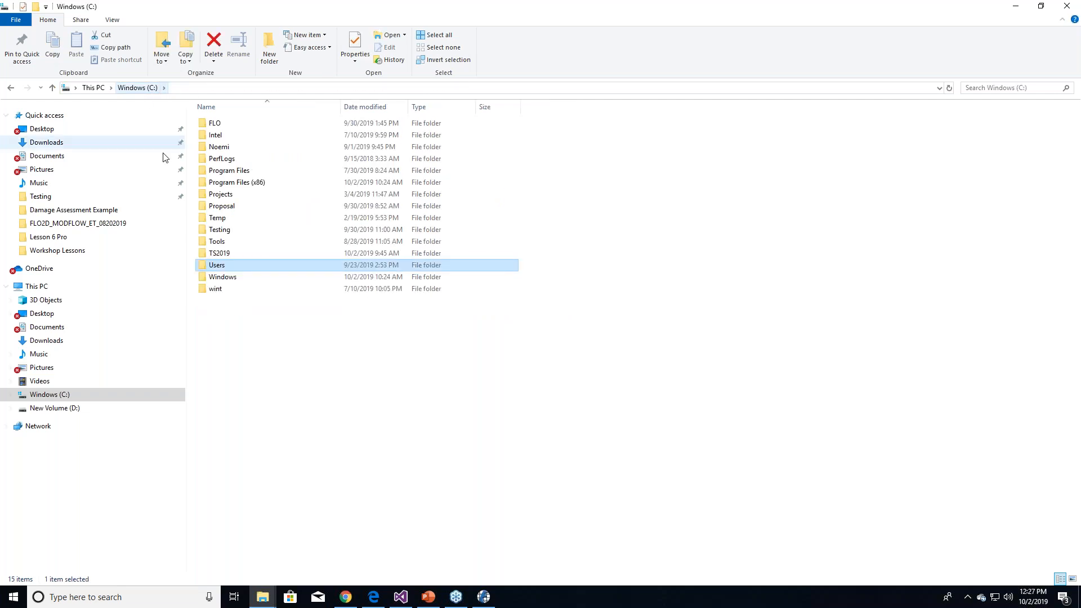
double_click(237, 182)
double_click(236, 193)
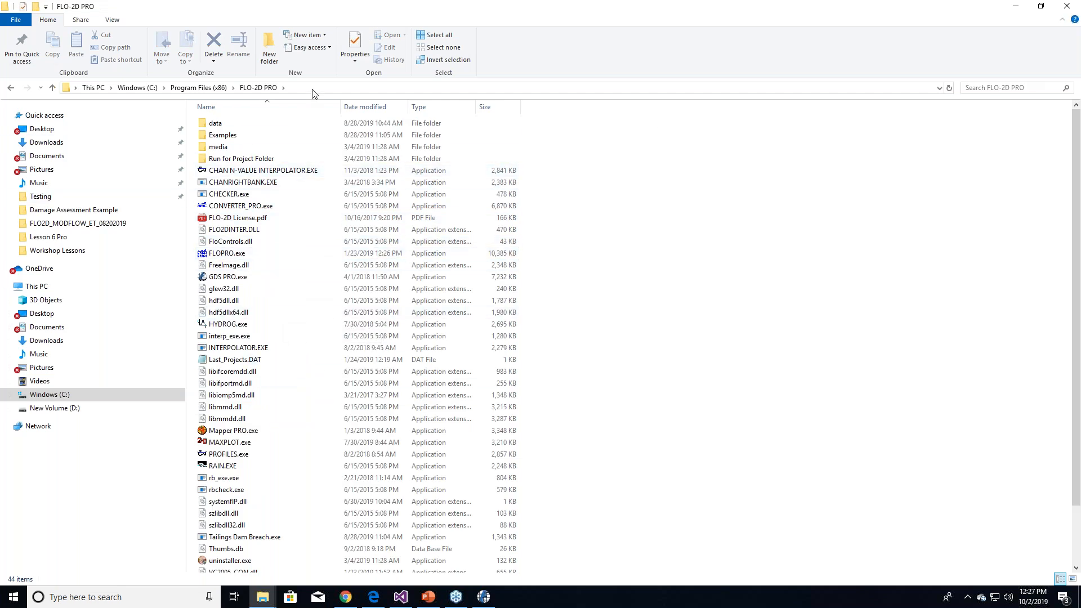
click(250, 432)
double_click(251, 432)
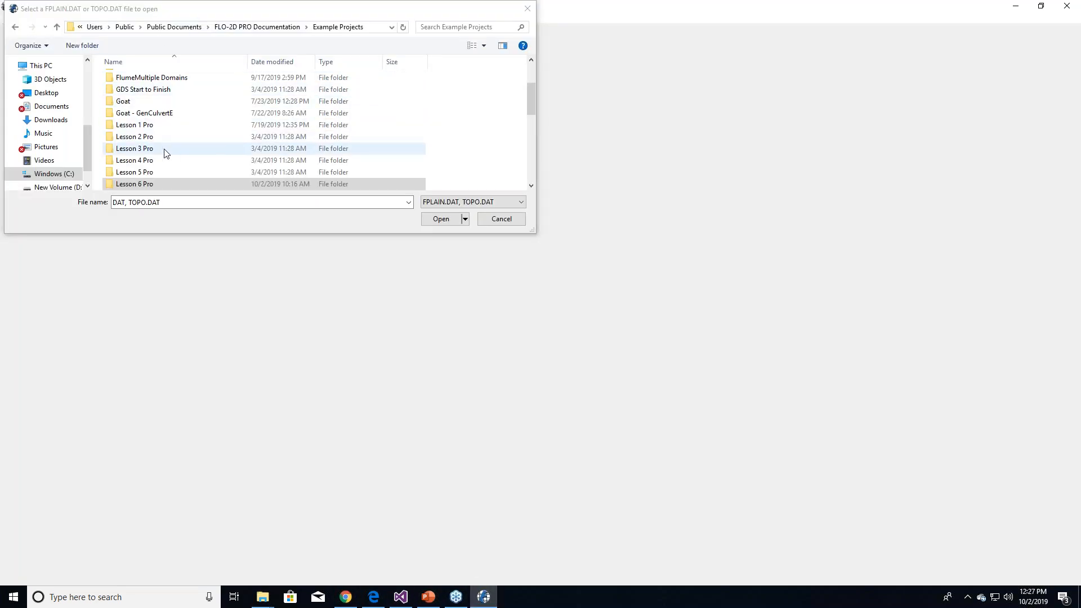
- Switch to Grid Developer System Pro and open FPLAIN.DAT from the Damage Assessment Example folder
scroll(166, 153, up, 2)
double_click(176, 127)
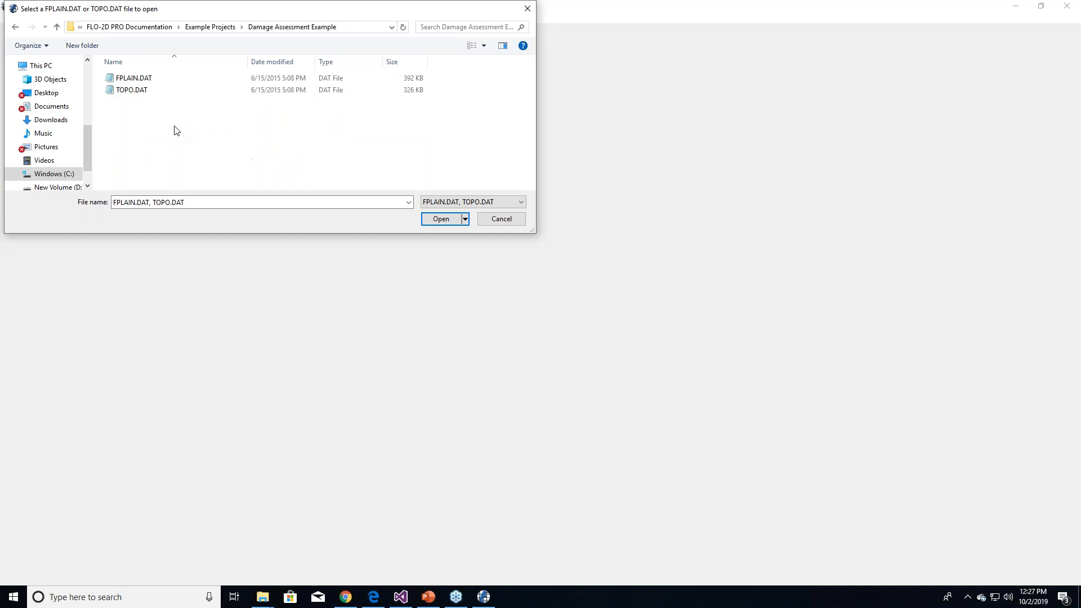
double_click(164, 78)
click(511, 420)
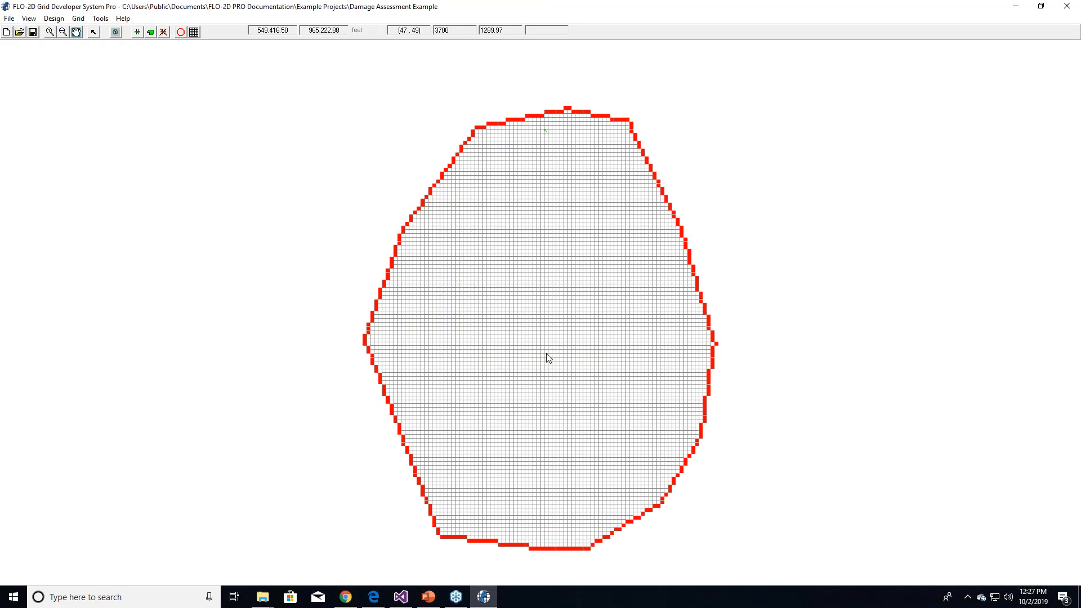
- Run Mapper PRO from the Grid Developer System for the loaded project
click(9, 18)
mouse_move(33, 87)
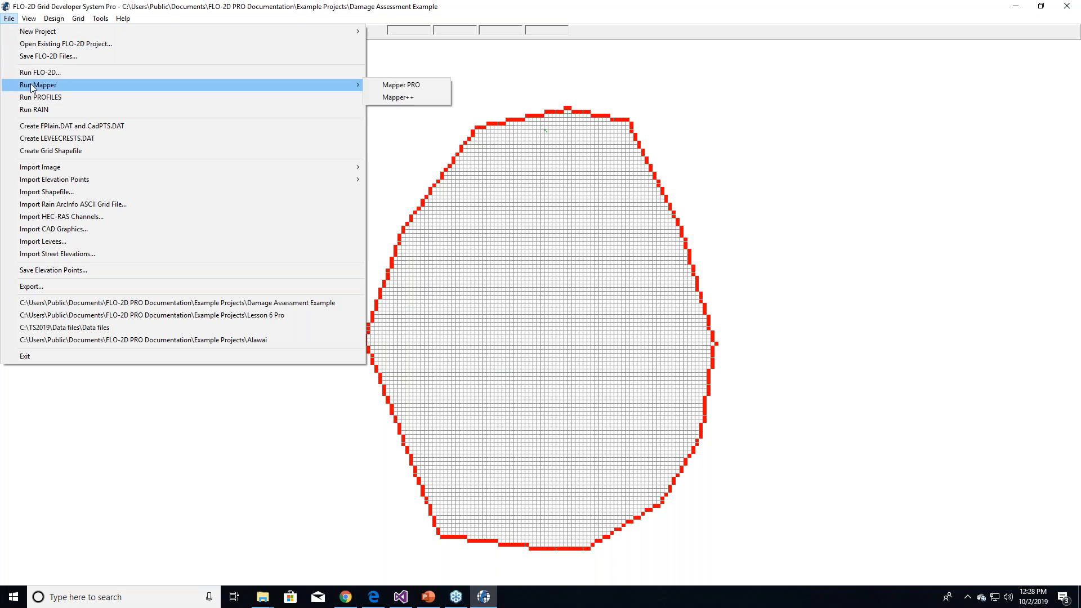
click(399, 85)
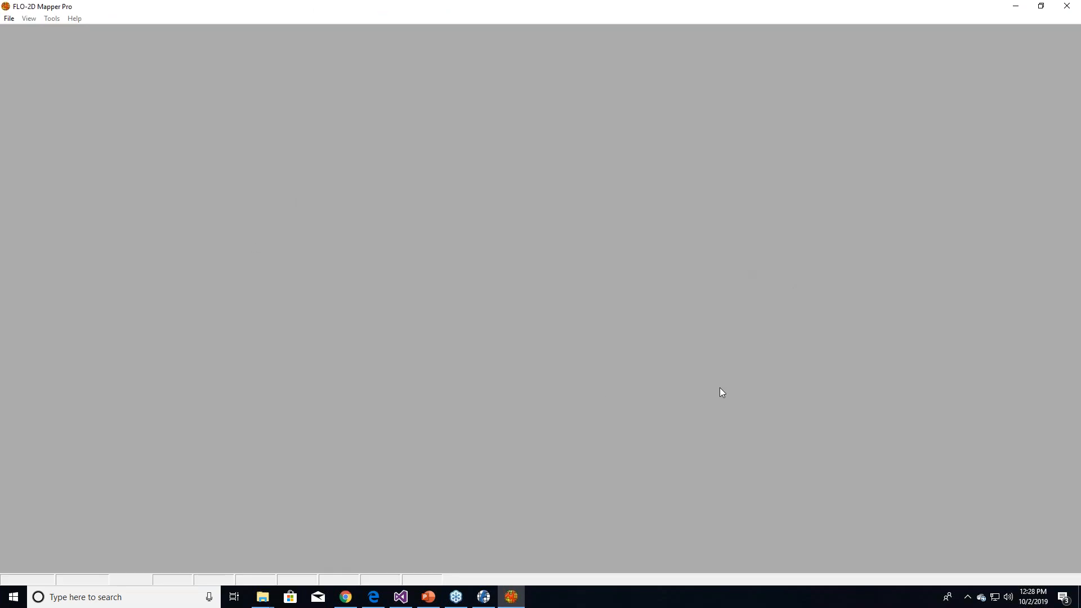
- Read the FLO-2D results of the Damage Assessment Example project into Mapper Pro
click(12, 23)
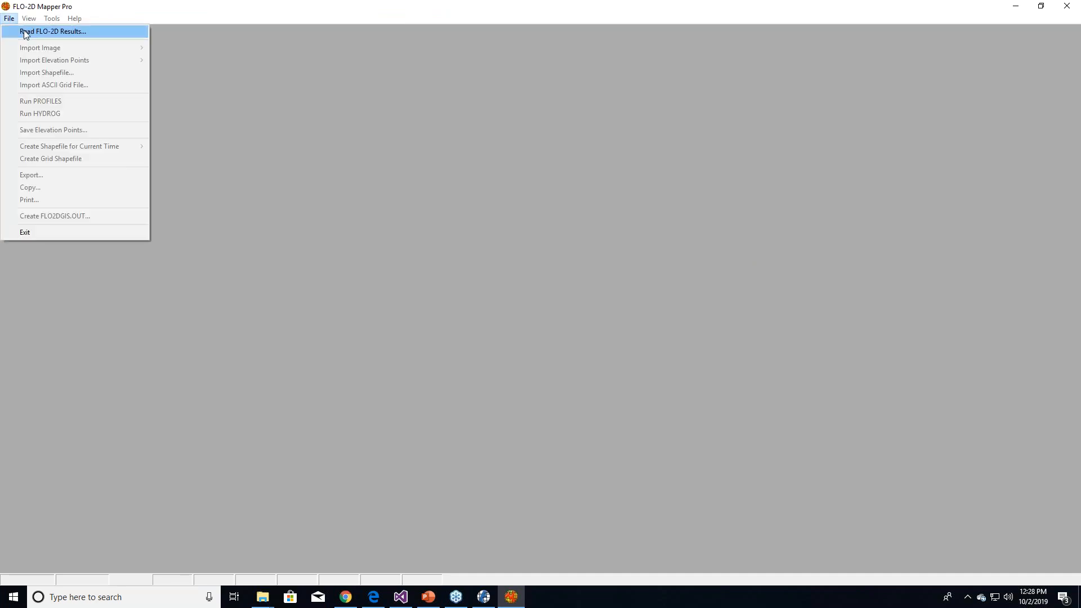
click(23, 31)
double_click(173, 92)
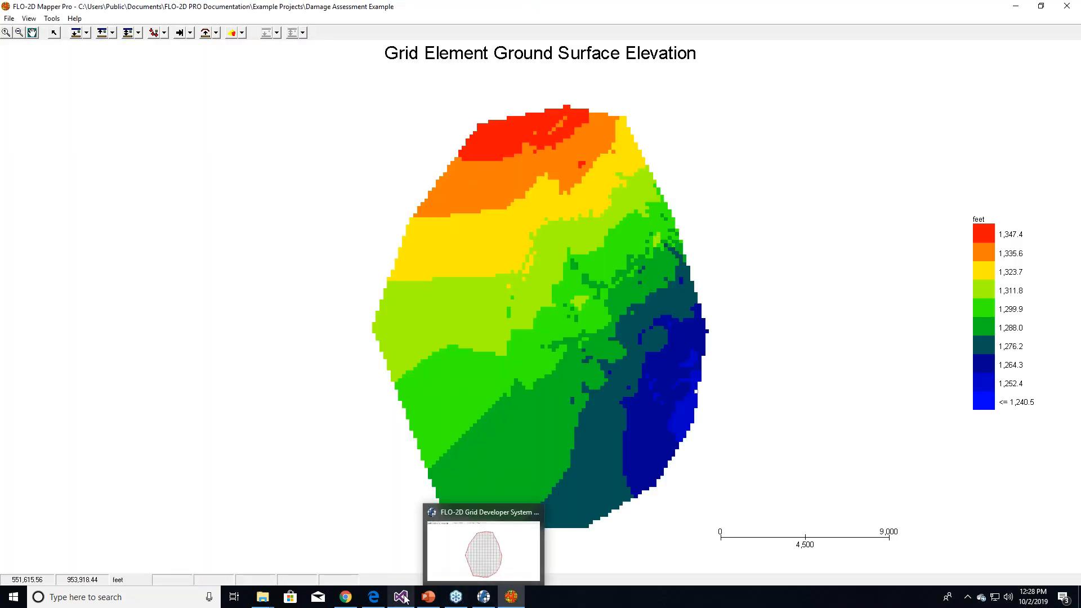
- Copy Mapper PRO.exe from the FLO-2D PRO program folder into the Damage Assessment Example folder
mouse_move(267, 597)
click(450, 552)
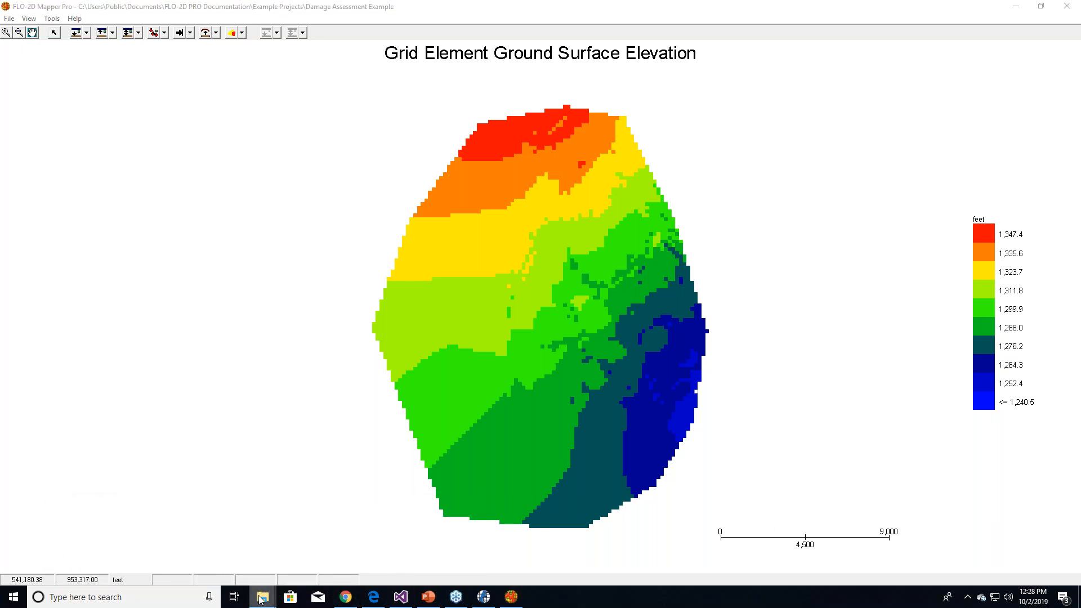
mouse_move(262, 597)
click(364, 564)
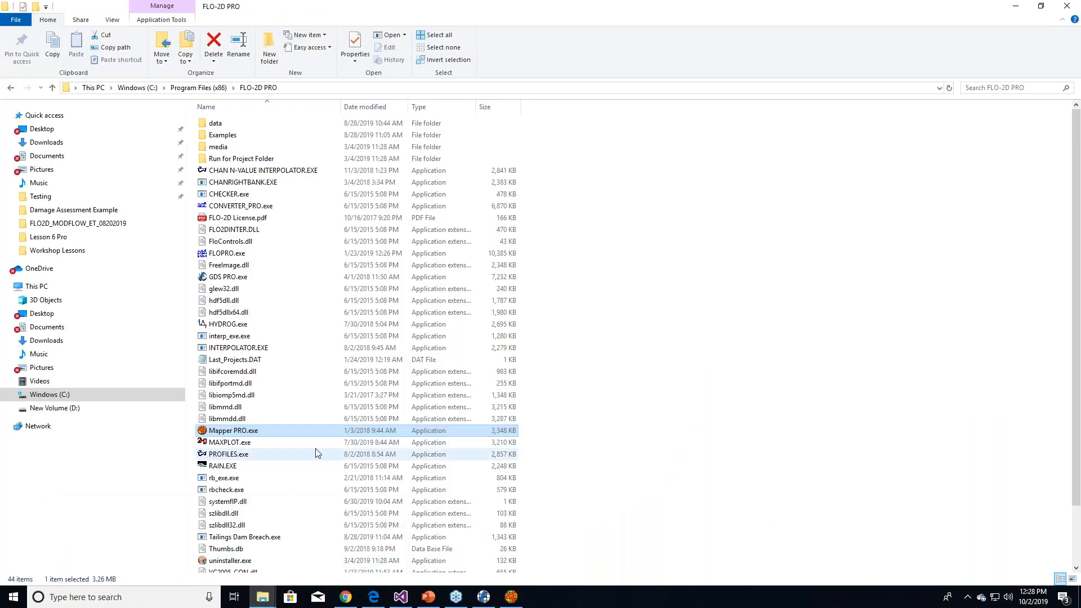
right_click(280, 434)
click(333, 362)
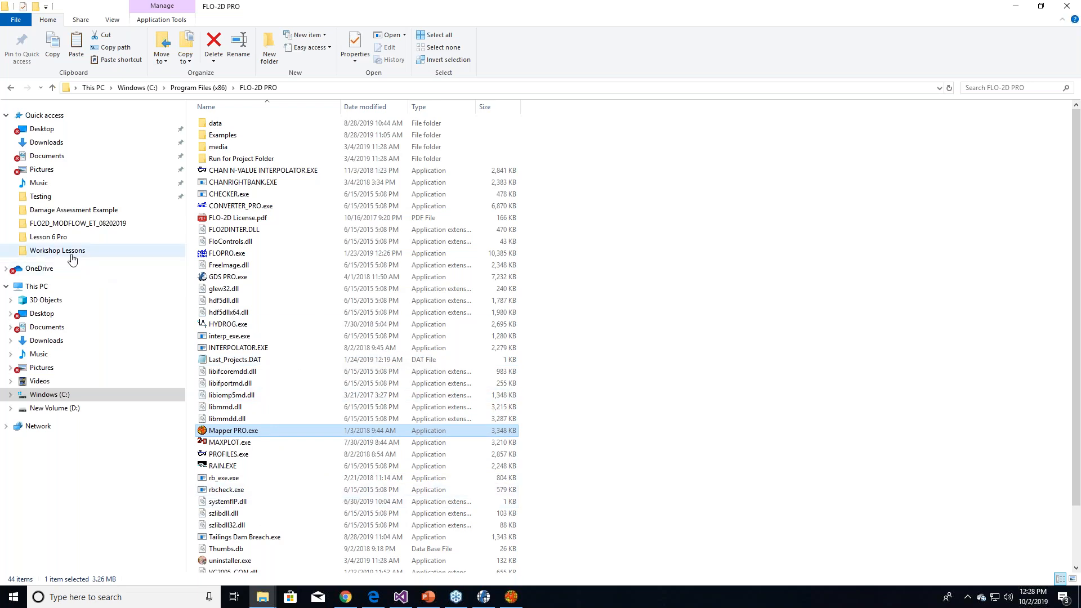
click(78, 213)
right_click(290, 285)
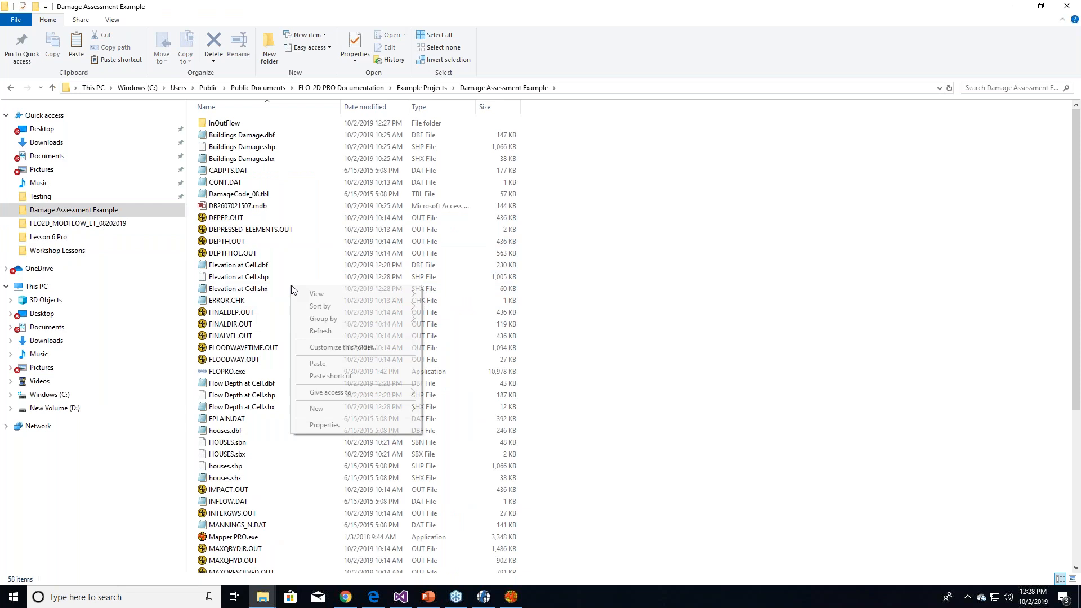
click(333, 364)
click(500, 220)
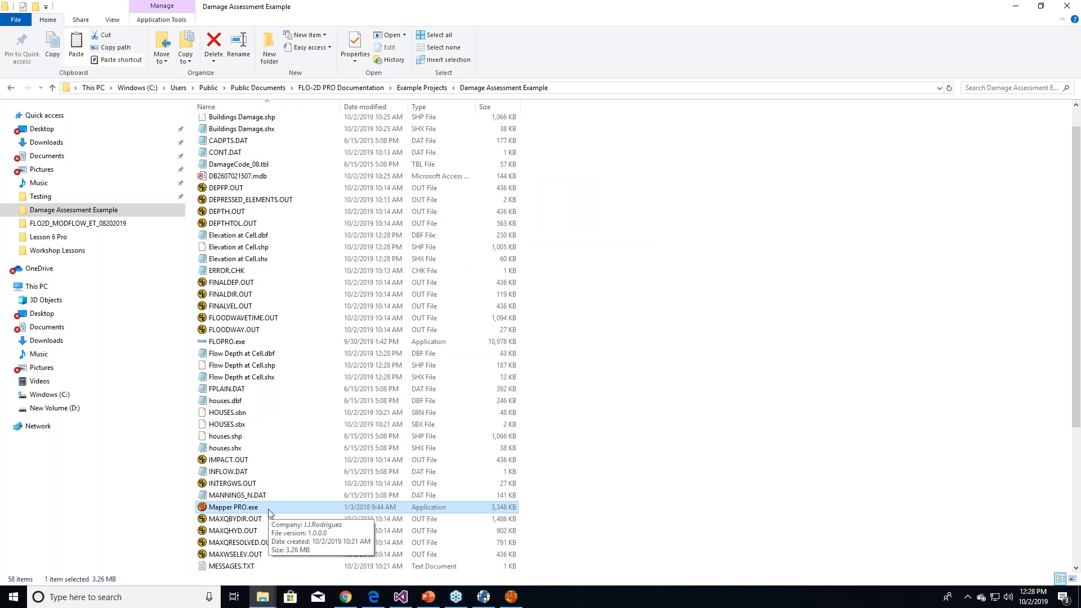
- Launch Mapper PRO.exe from the Damage Assessment Example folder and close its new empty window
double_click(233, 507)
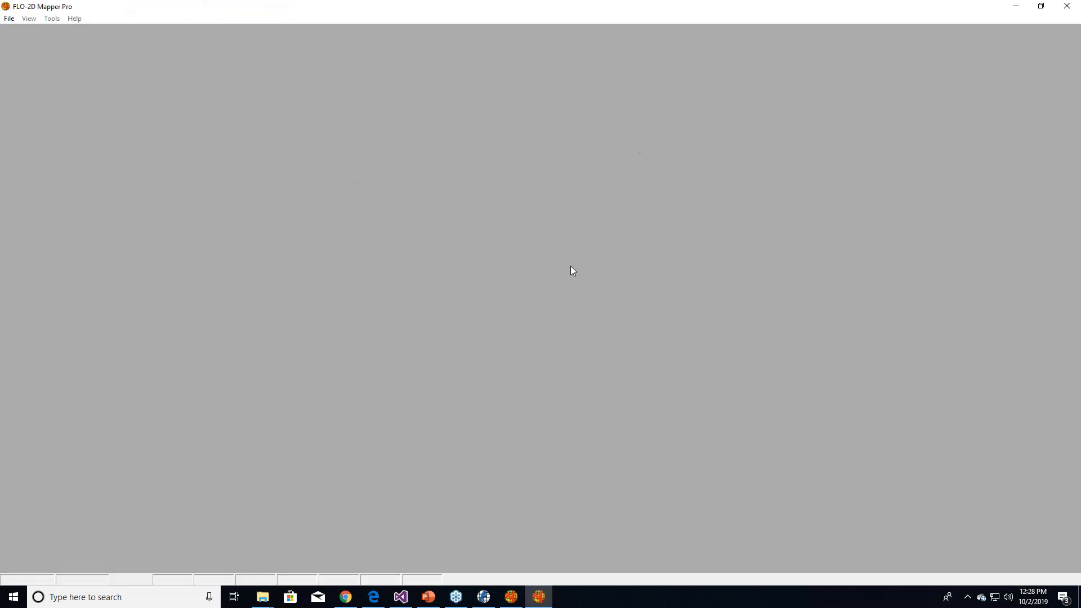
click(1067, 6)
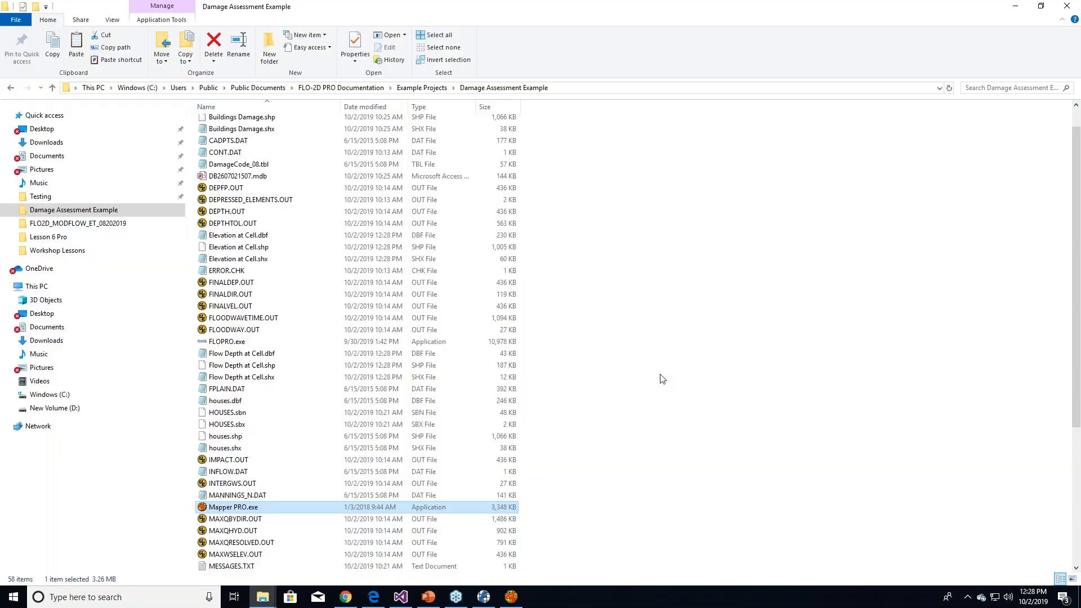
- Switch to the loaded project in Mapper Pro and start importing houses.shp with HOUSES_ID as the numeric field
click(511, 597)
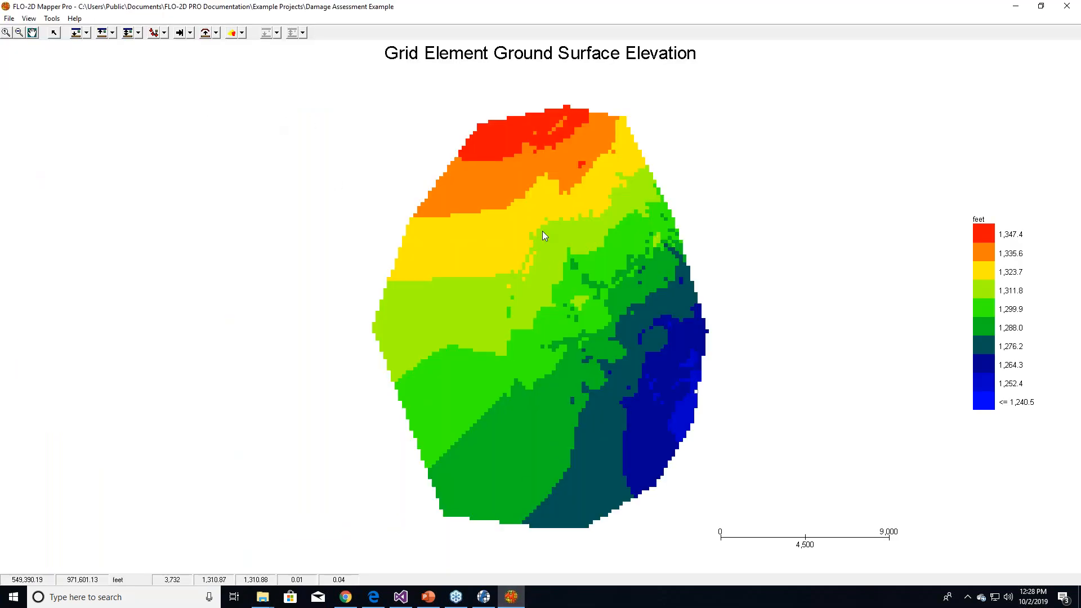
click(11, 20)
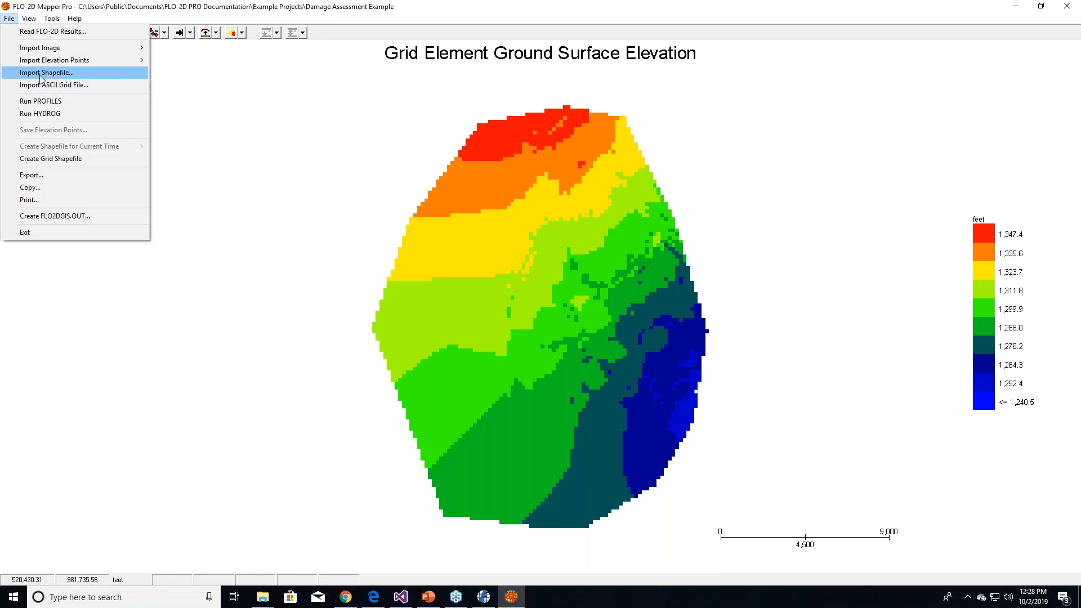
click(42, 73)
click(145, 128)
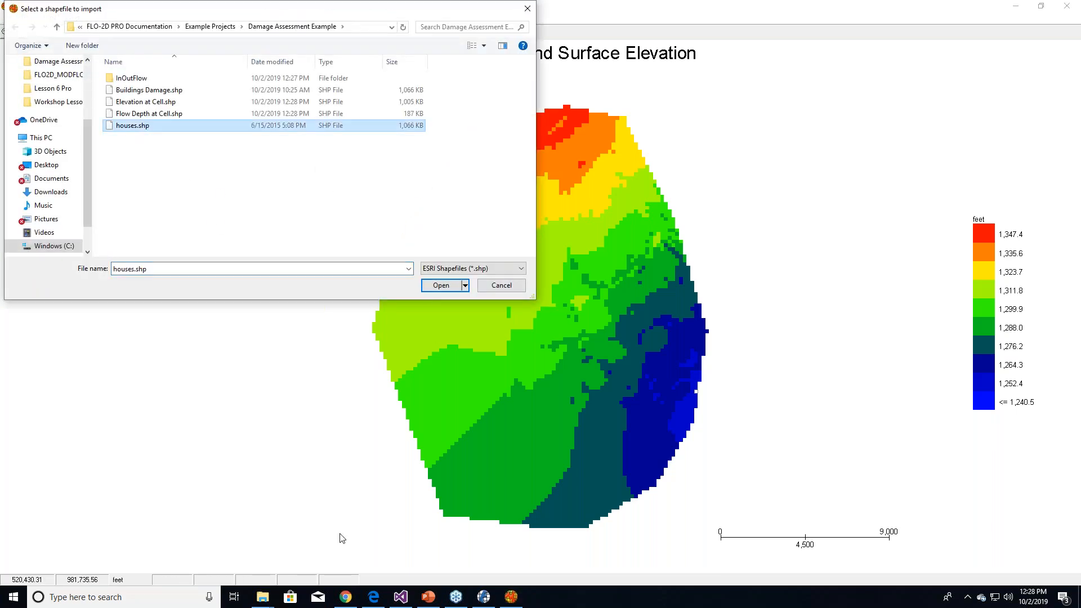
double_click(210, 127)
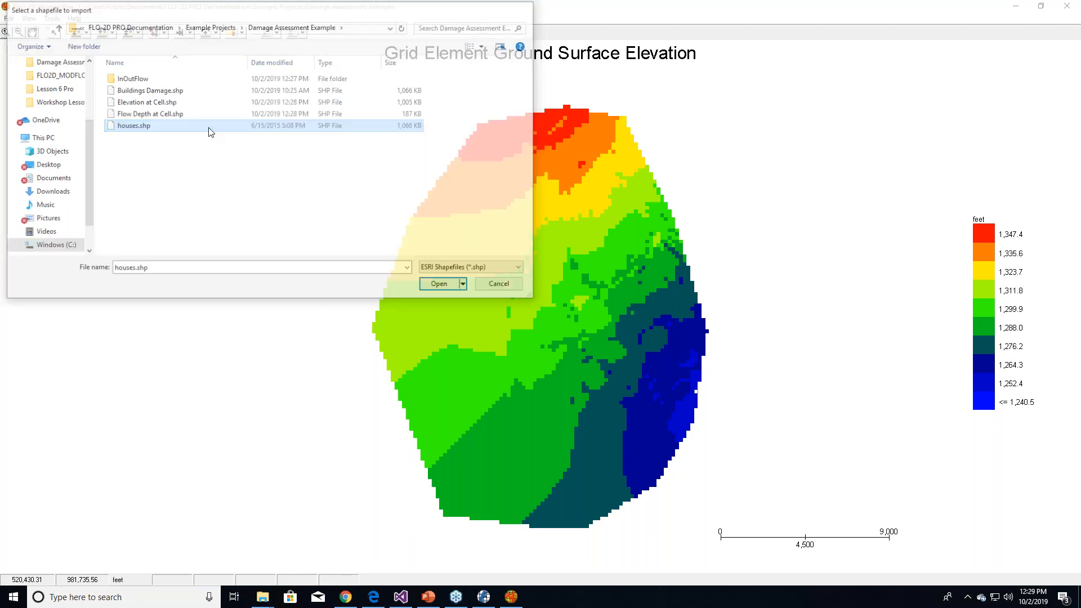
click(588, 281)
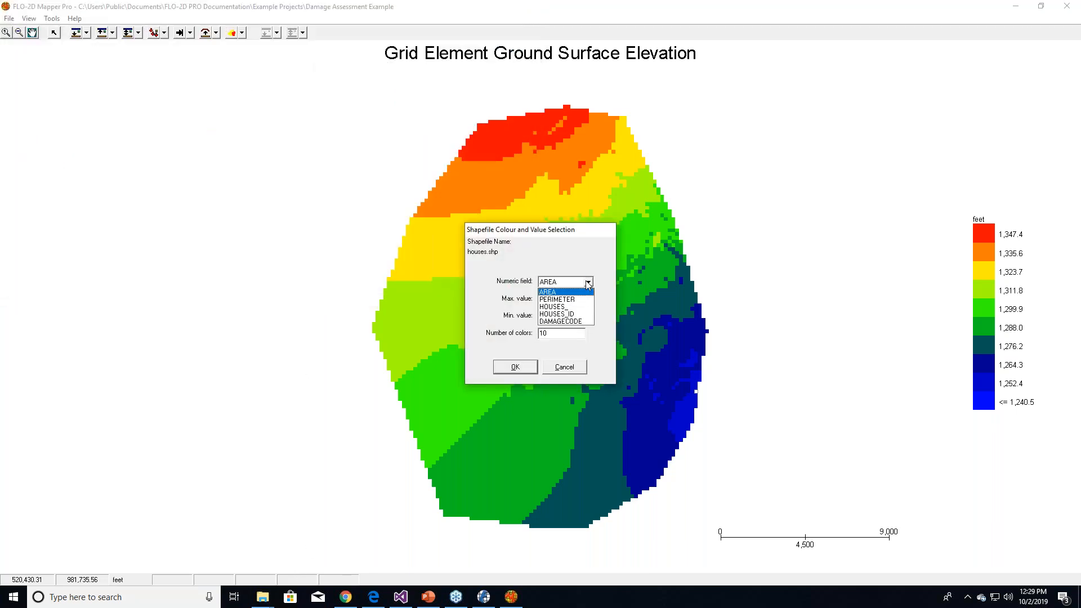
click(580, 314)
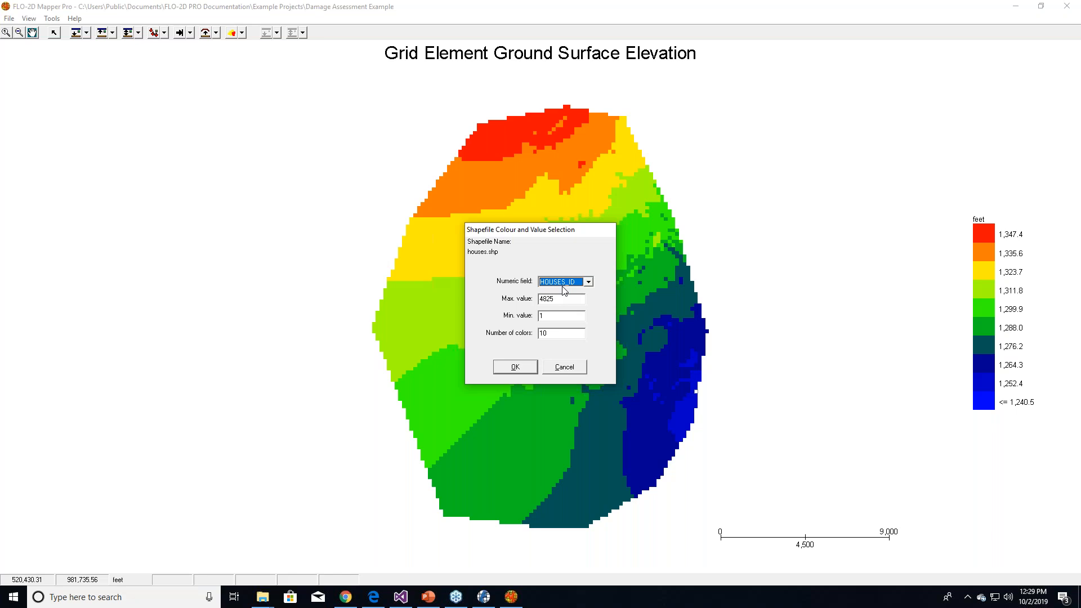
- Switch to the Damage Assessment Example folder in File Explorer and open DamageCode_08.tbl in Notepad
click(263, 597)
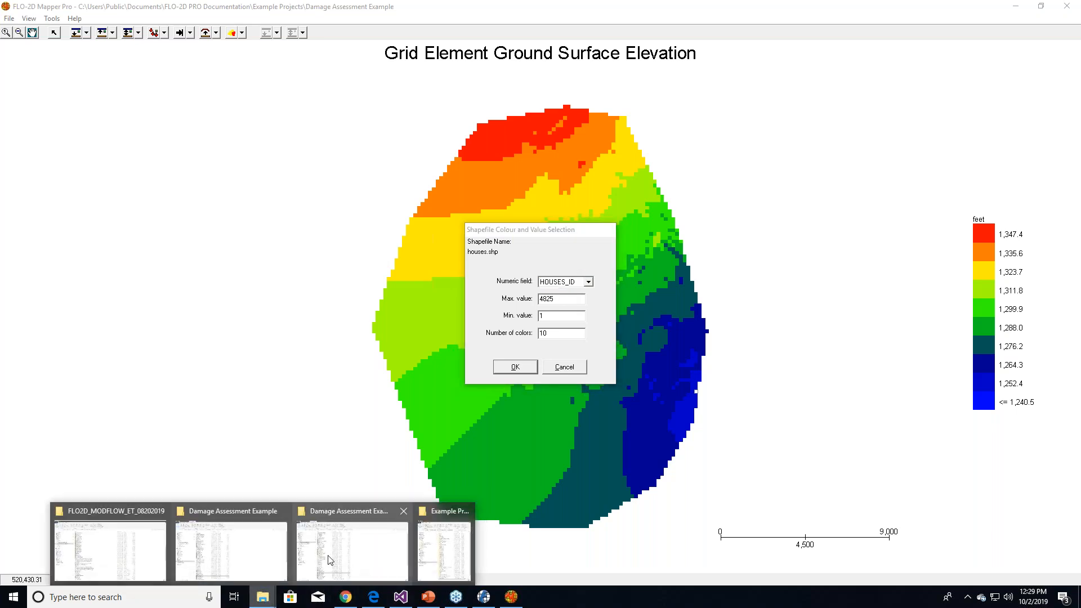
click(387, 552)
click(287, 165)
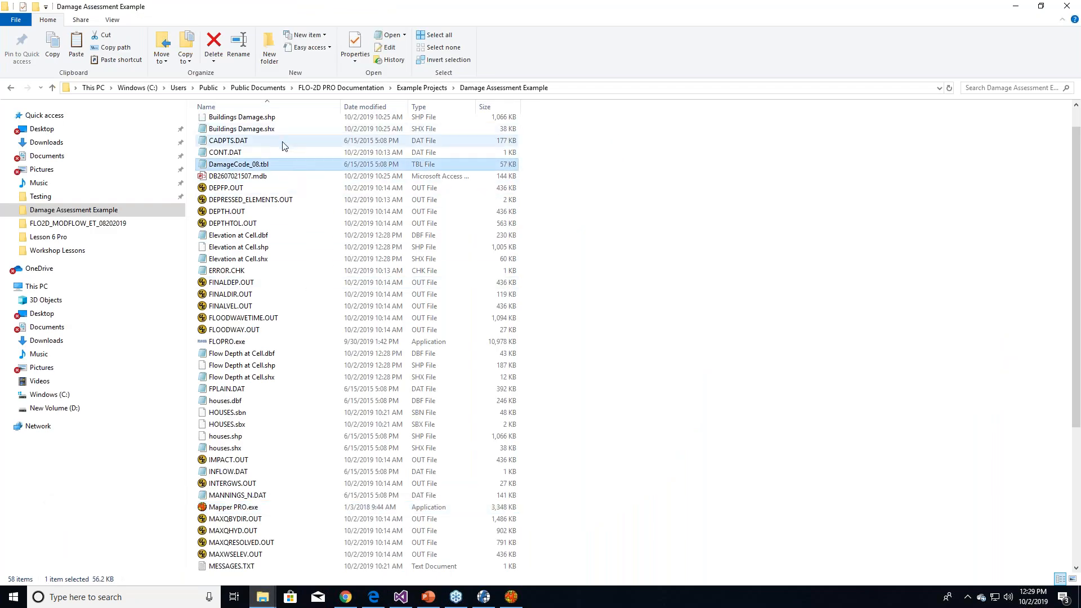
scroll(284, 146, up, 1)
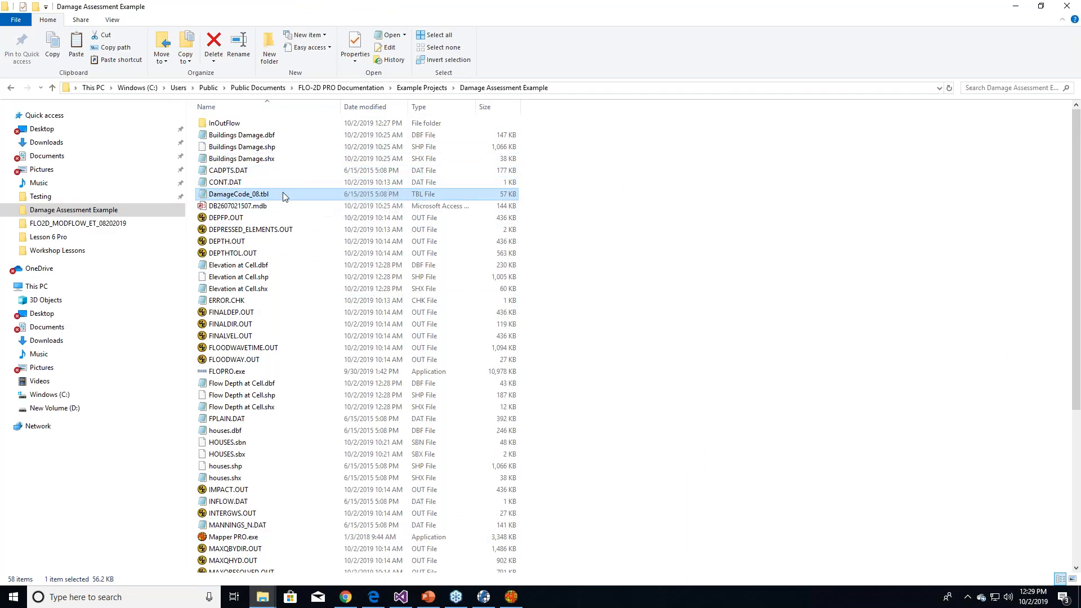
right_click(284, 194)
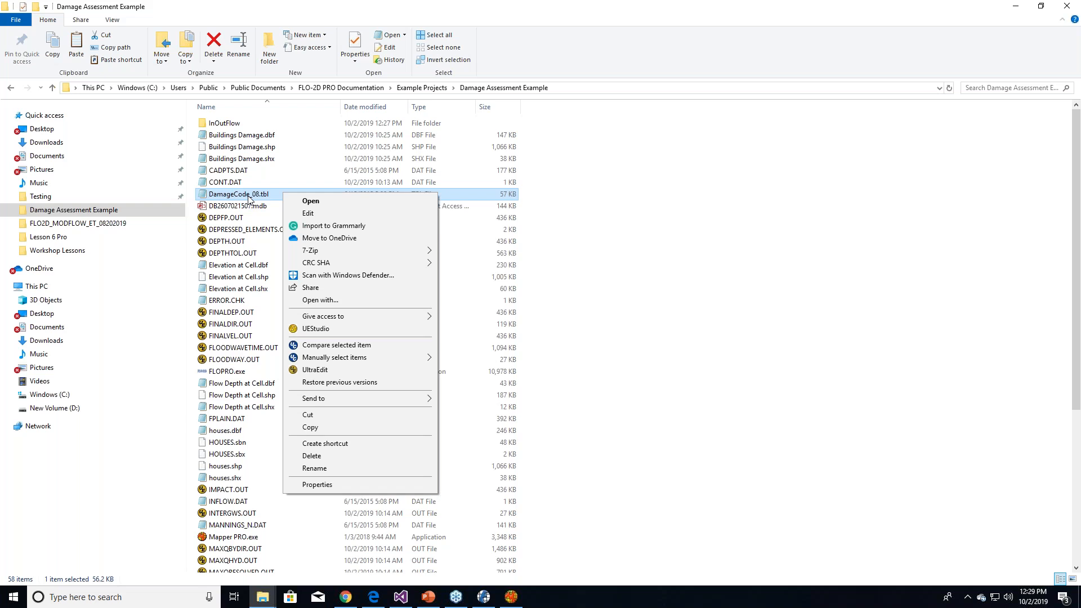
click(311, 201)
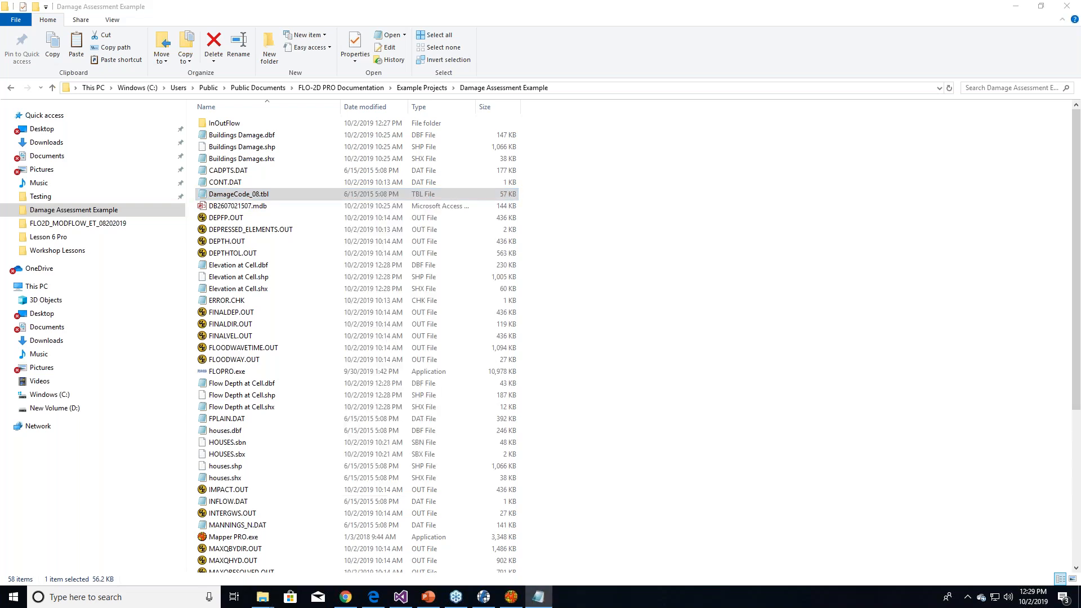
drag(1080, 45, 555, 26)
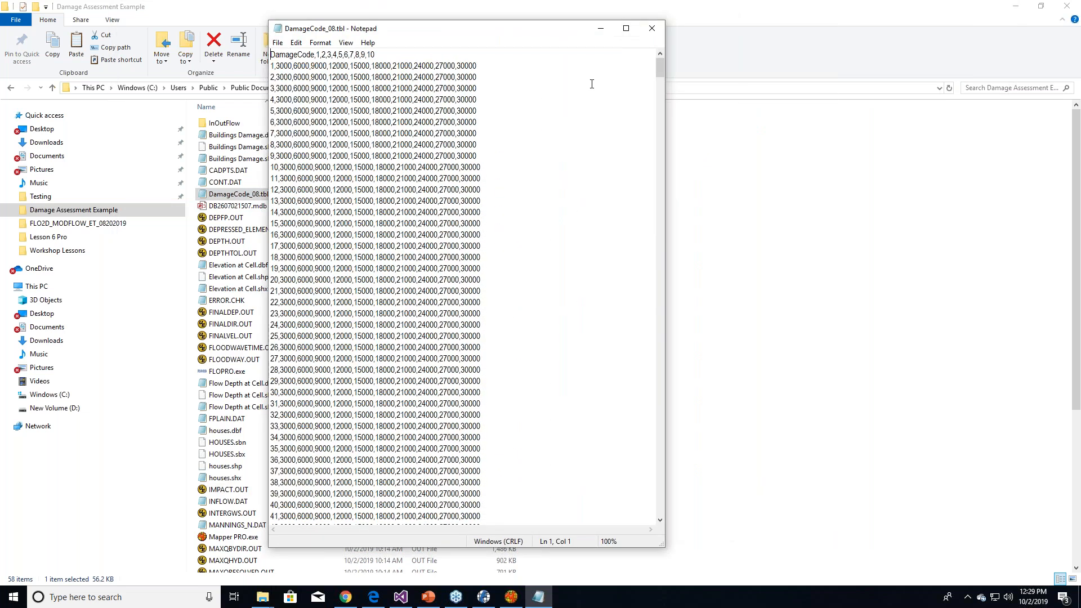
- Examine the DamageCode header, its depth columns and the list of damage codes down to the last row
key(shift+Right)
key(shift+Right)
drag(280, 52, 315, 54)
click(298, 55)
drag(316, 55, 380, 59)
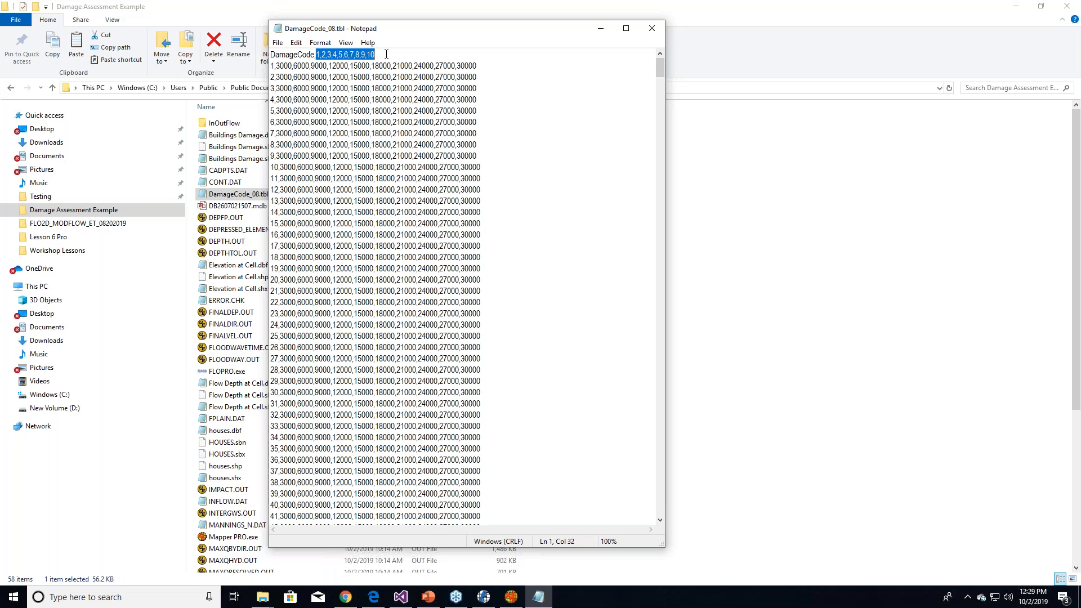
drag(272, 65, 276, 66)
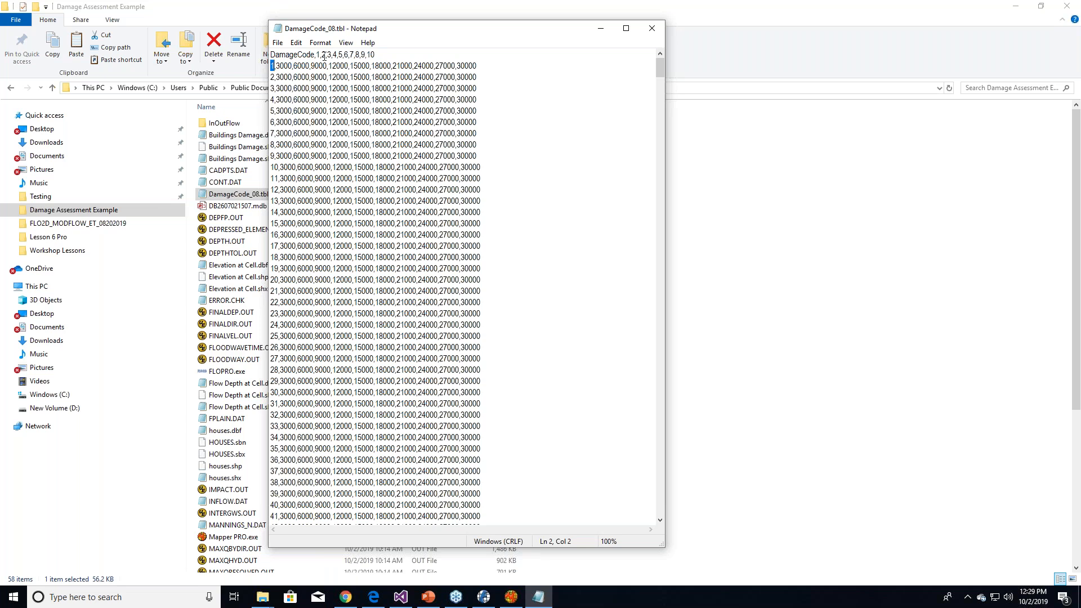
drag(316, 54, 390, 53)
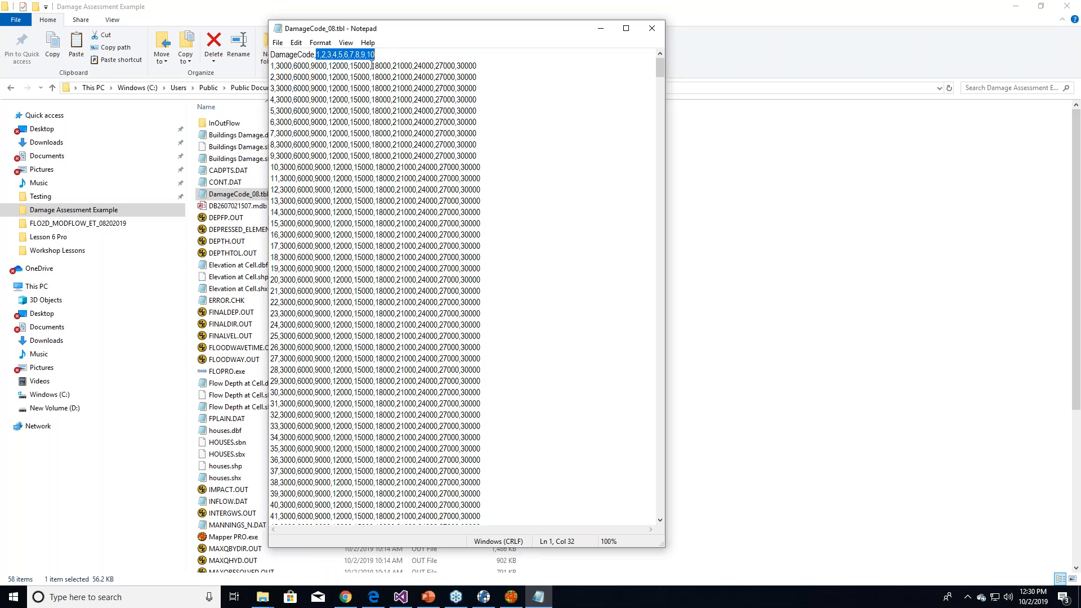
click(272, 65)
drag(662, 66, 622, 511)
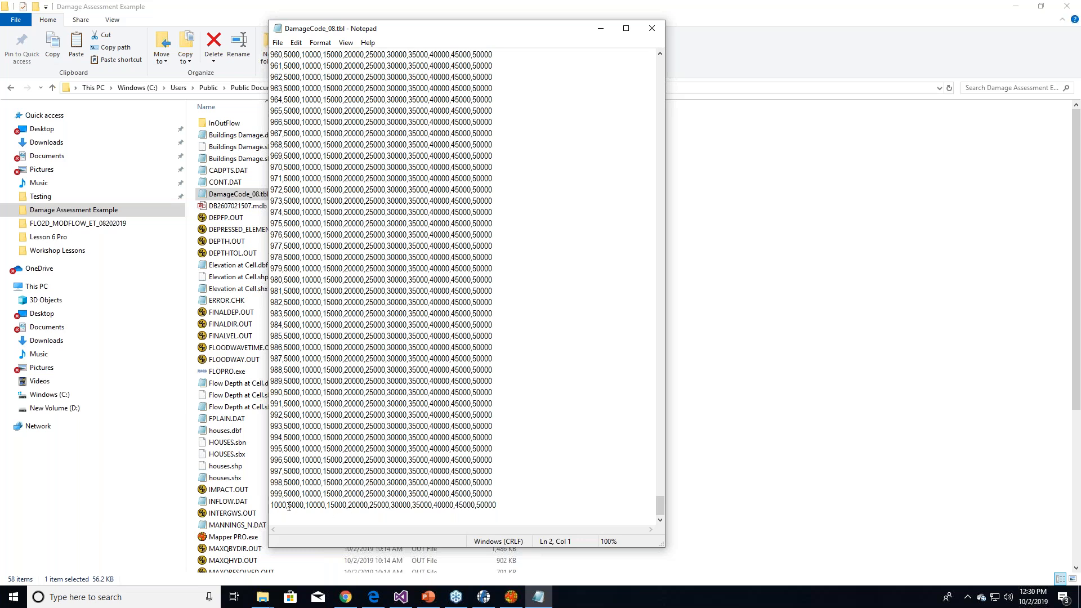
drag(661, 506, 659, 67)
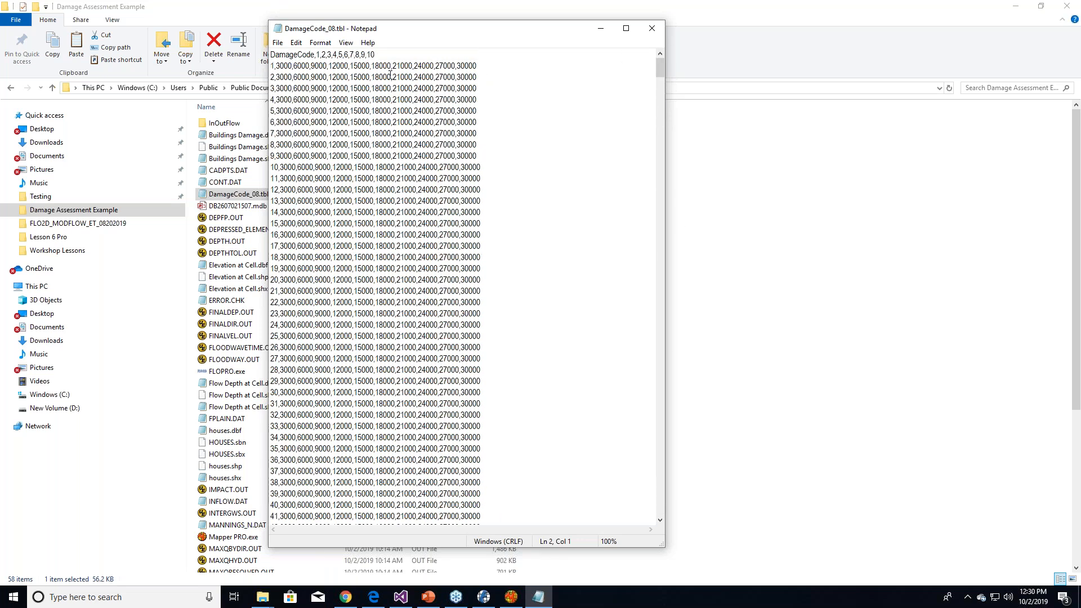
- Compare the damage costs of individual damage codes with the depth columns in DamageCode_08.tbl, and close the file
double_click(318, 54)
click(273, 67)
drag(280, 67, 288, 67)
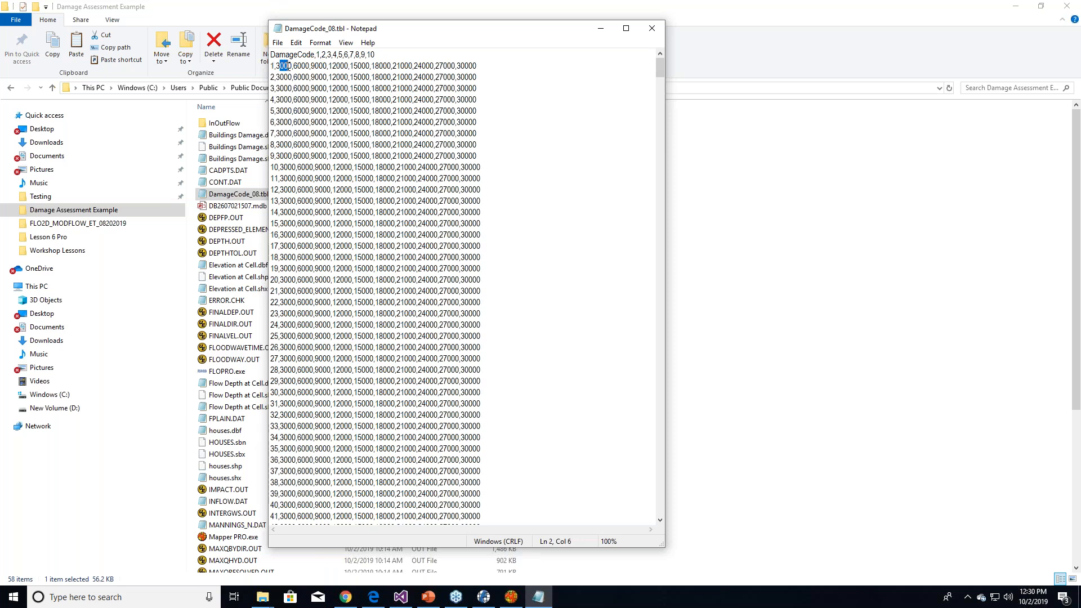
double_click(273, 100)
double_click(319, 54)
drag(276, 100, 285, 100)
scroll(311, 201, down, 16)
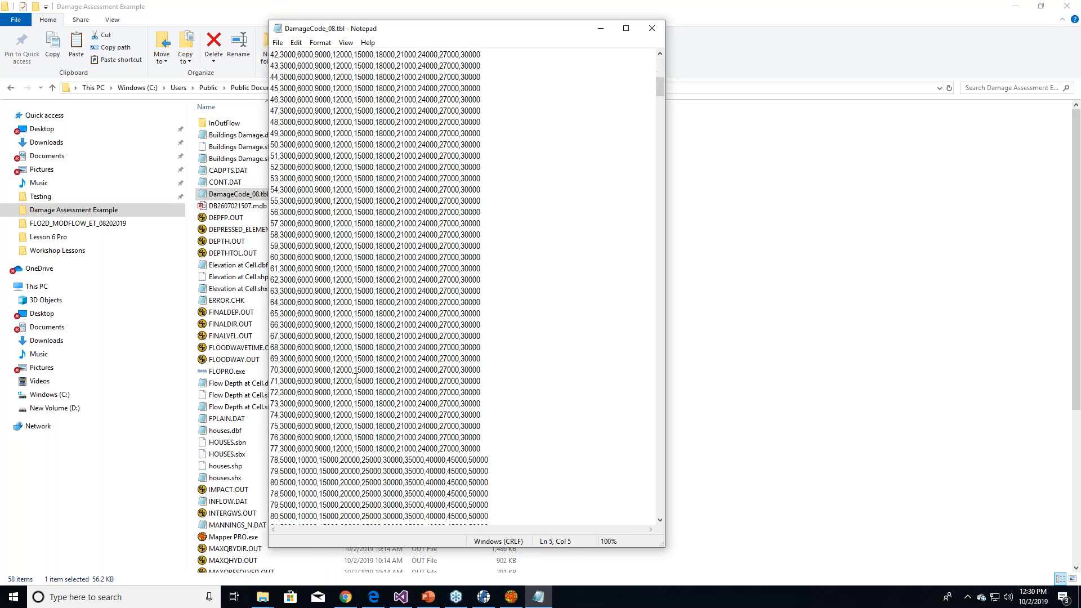
scroll(272, 70, up, 16)
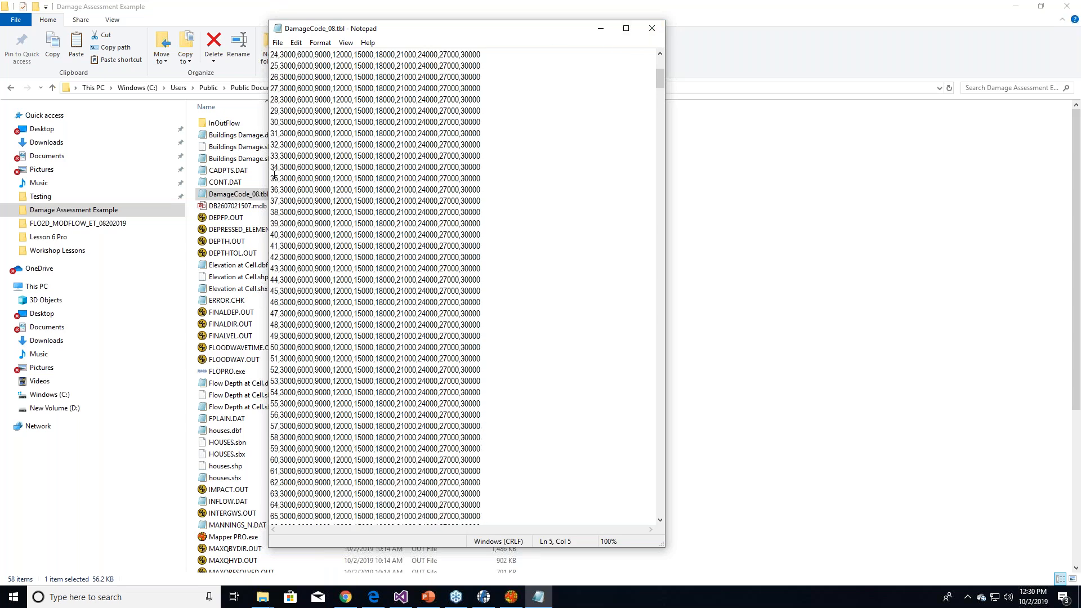
drag(272, 66, 275, 66)
drag(660, 67, 660, 506)
click(652, 28)
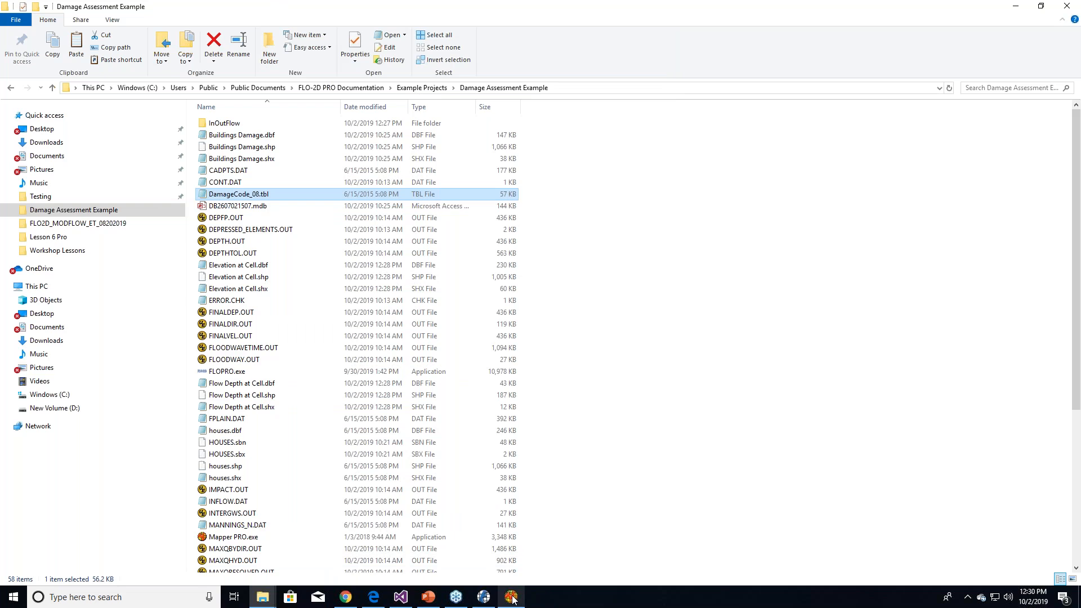
- Switch back to Mapper Pro and complete the import of houses.shp with the chosen field settings
click(511, 597)
click(515, 366)
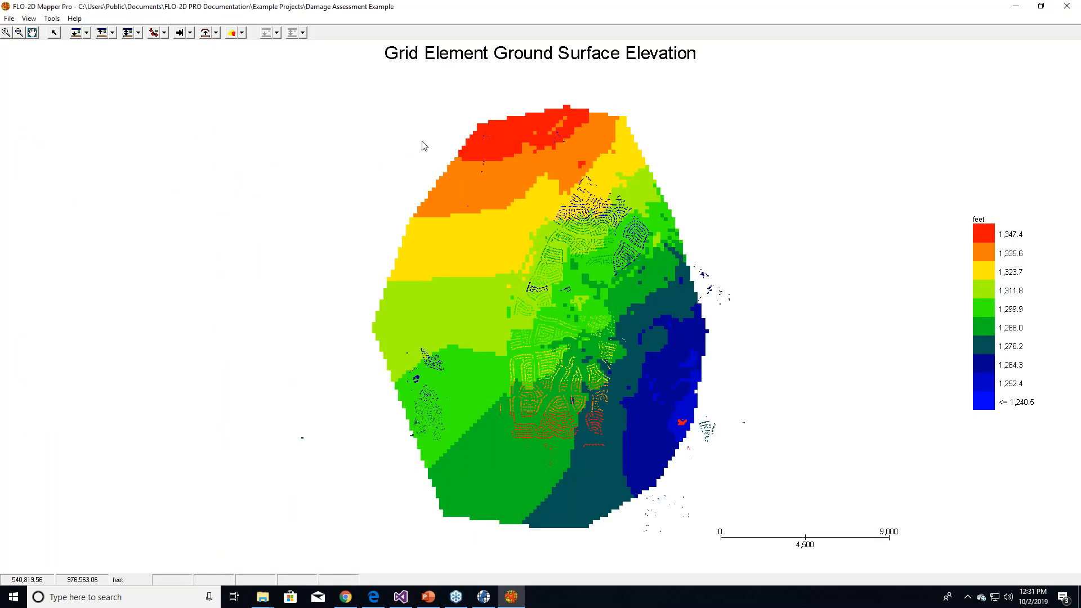
- Hide the Flow Depth at Cell and Elevation at Cell layers, keeping HOUSES.SHP displayed
click(34, 18)
click(59, 74)
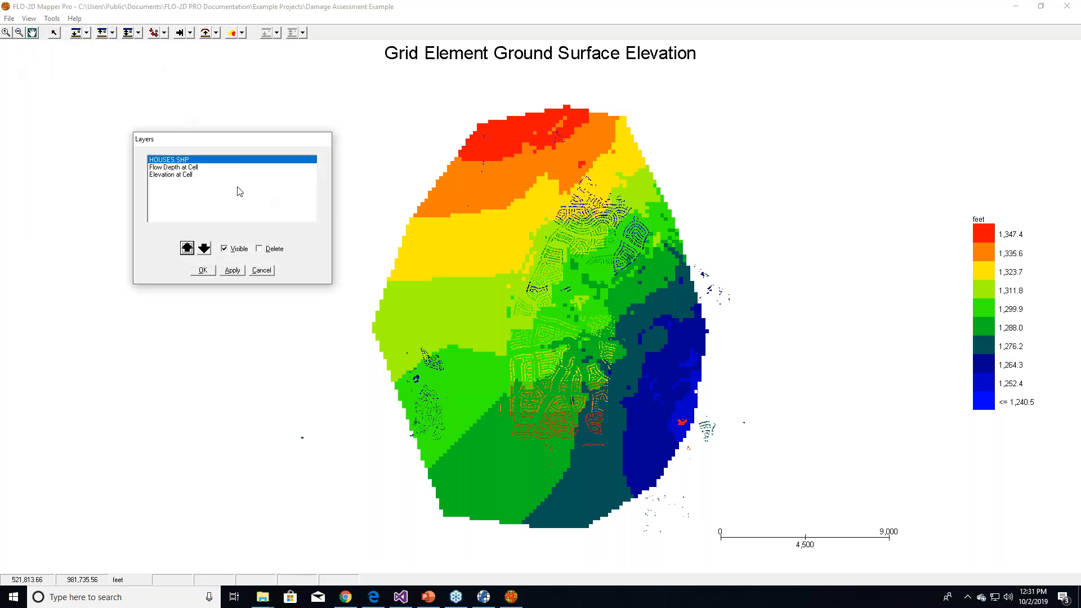
click(189, 167)
click(236, 272)
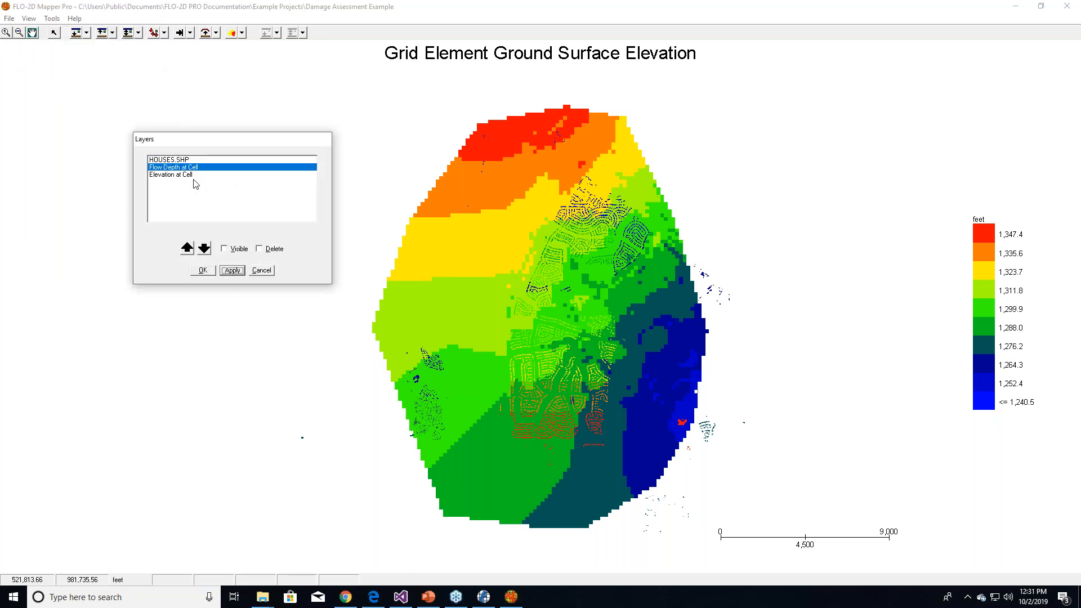
click(197, 177)
click(233, 271)
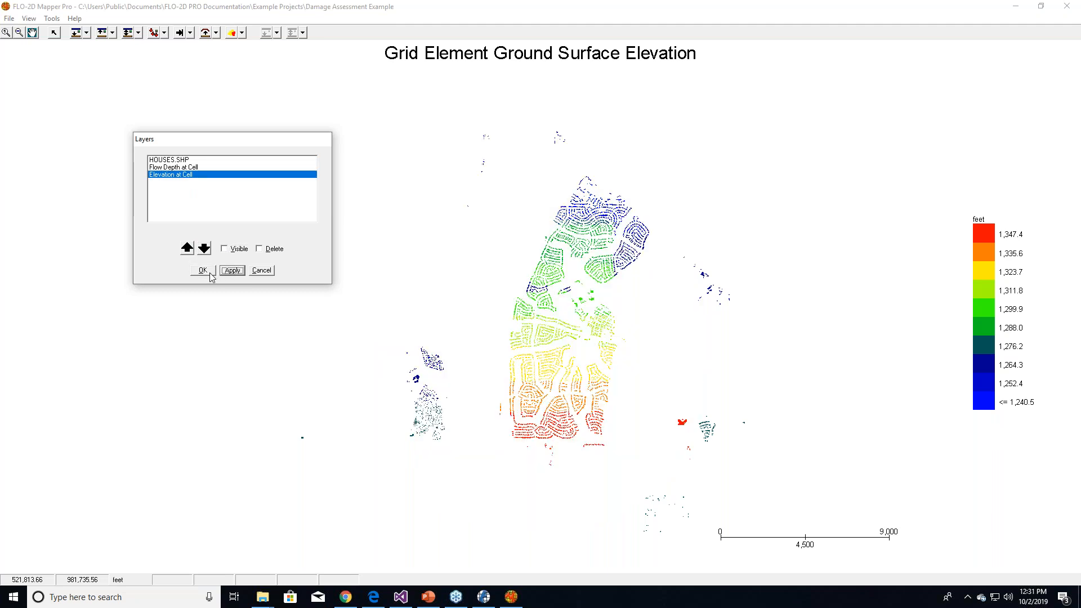
click(202, 270)
- Start a flood damage estimation for HOUSES.SHP with HOUSES_ID as the building id field
drag(559, 170, 669, 326)
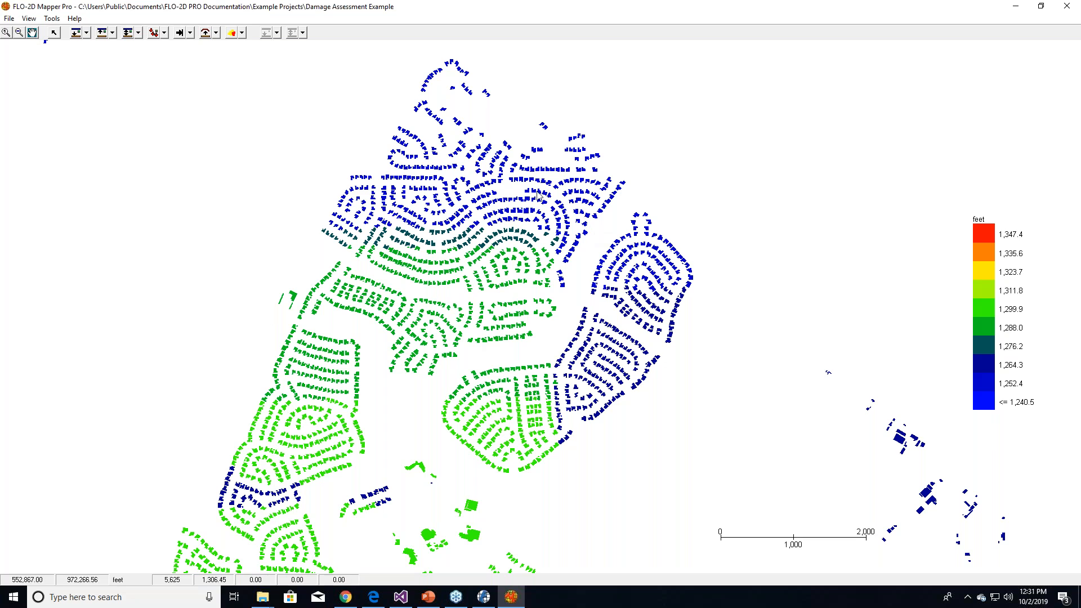
click(52, 18)
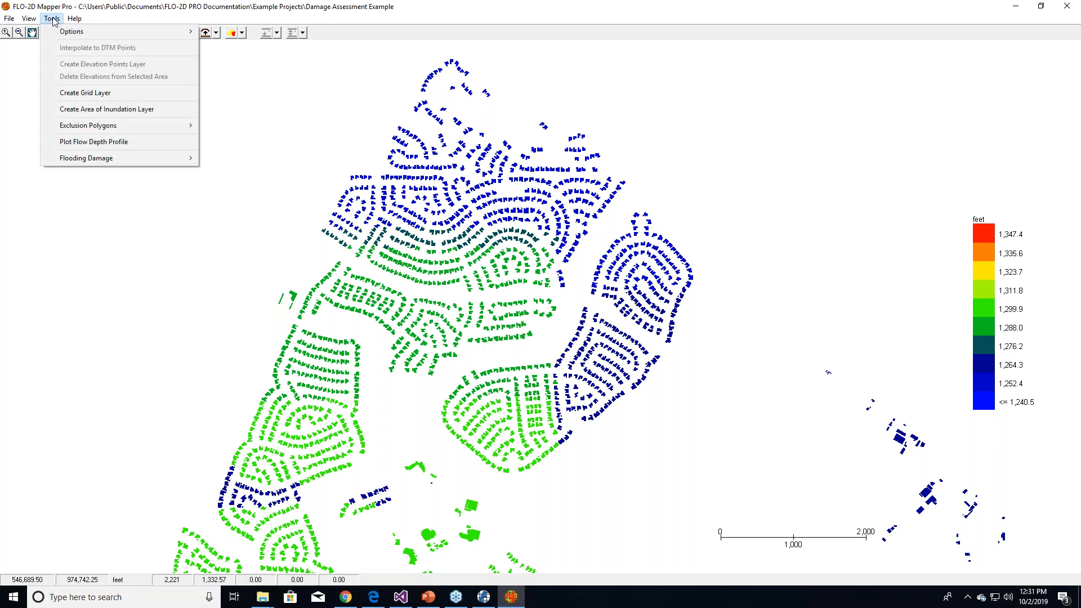
mouse_move(84, 160)
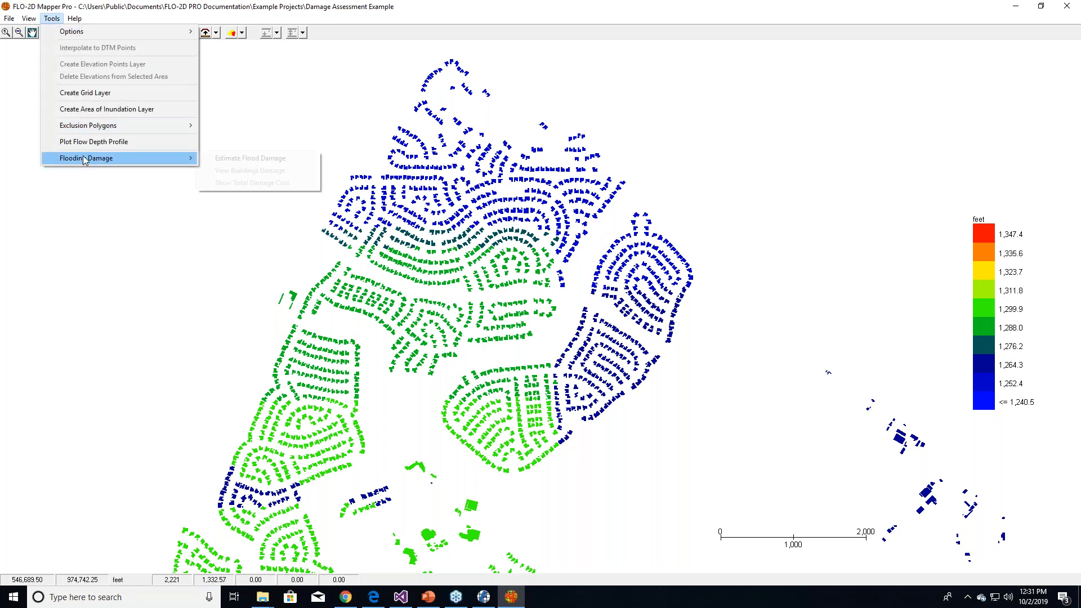
click(251, 159)
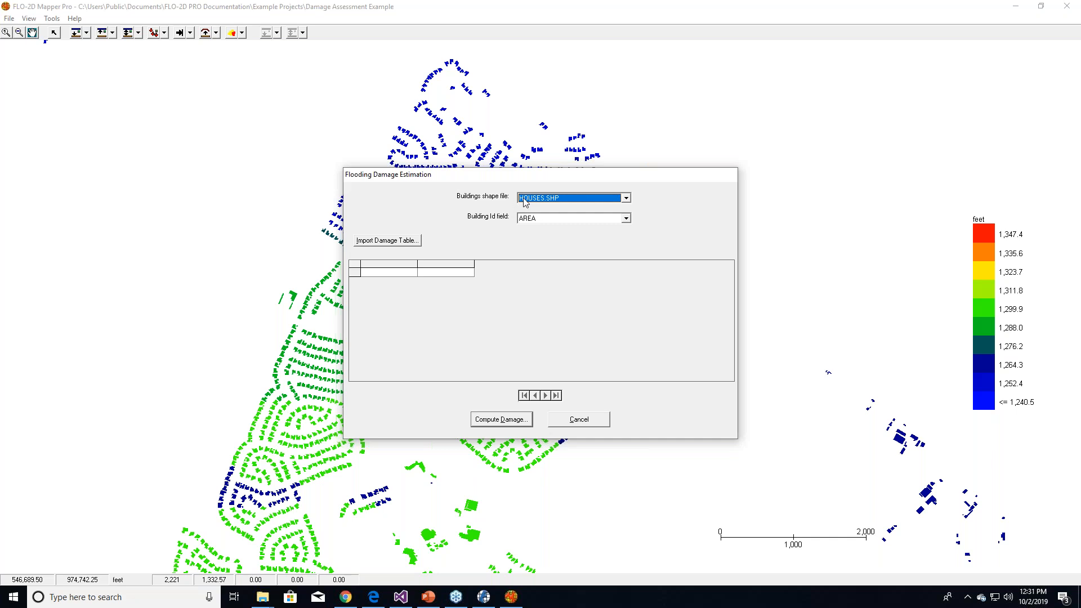
click(545, 219)
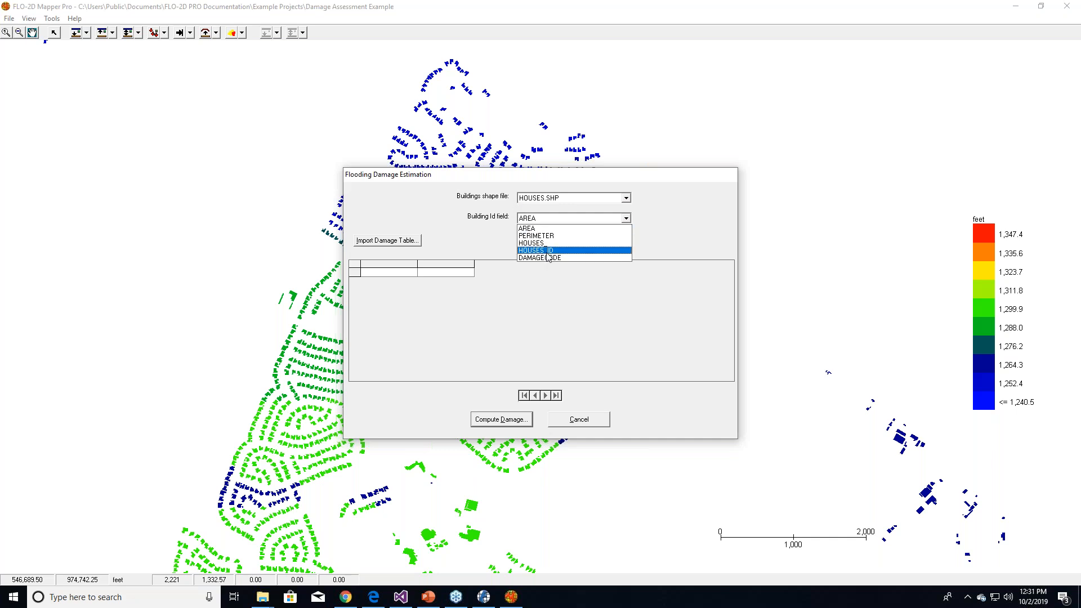
click(547, 251)
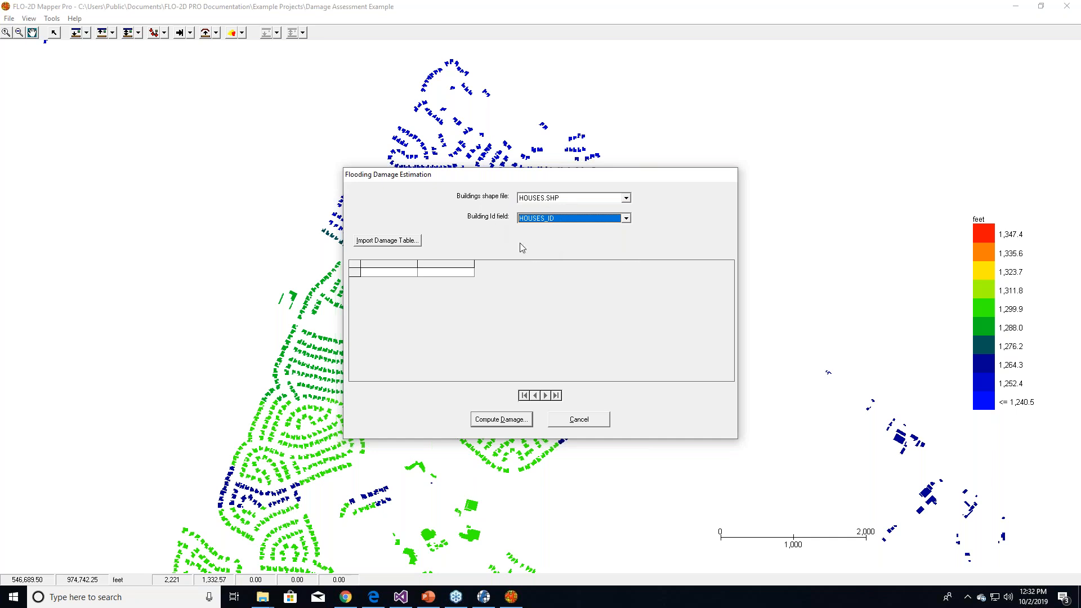
- Import the damage table DamageCode_08.tbl and review its rows down to the last building id
click(413, 250)
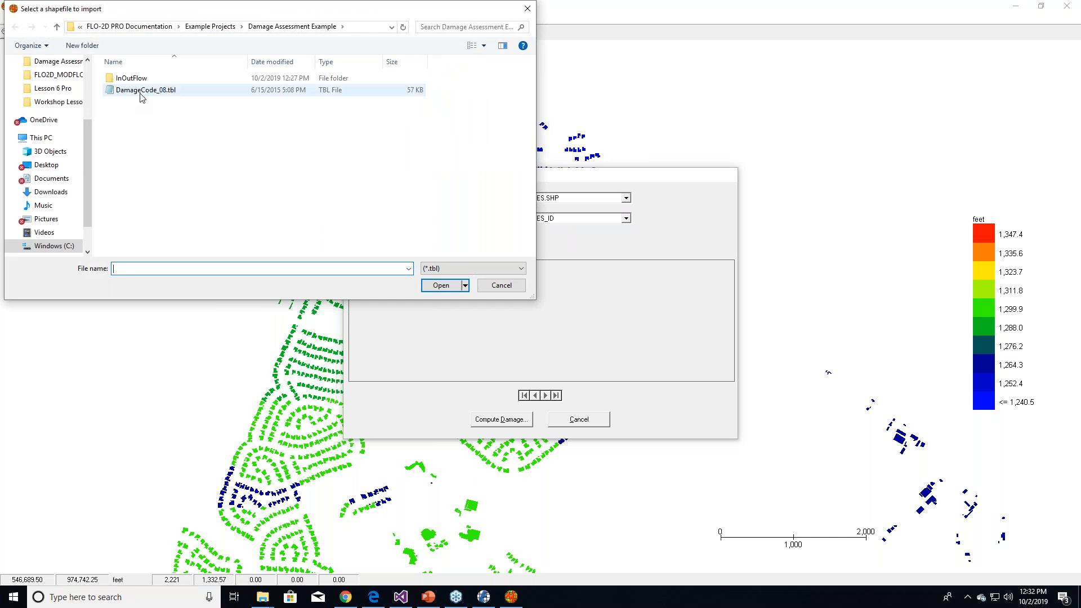
double_click(172, 92)
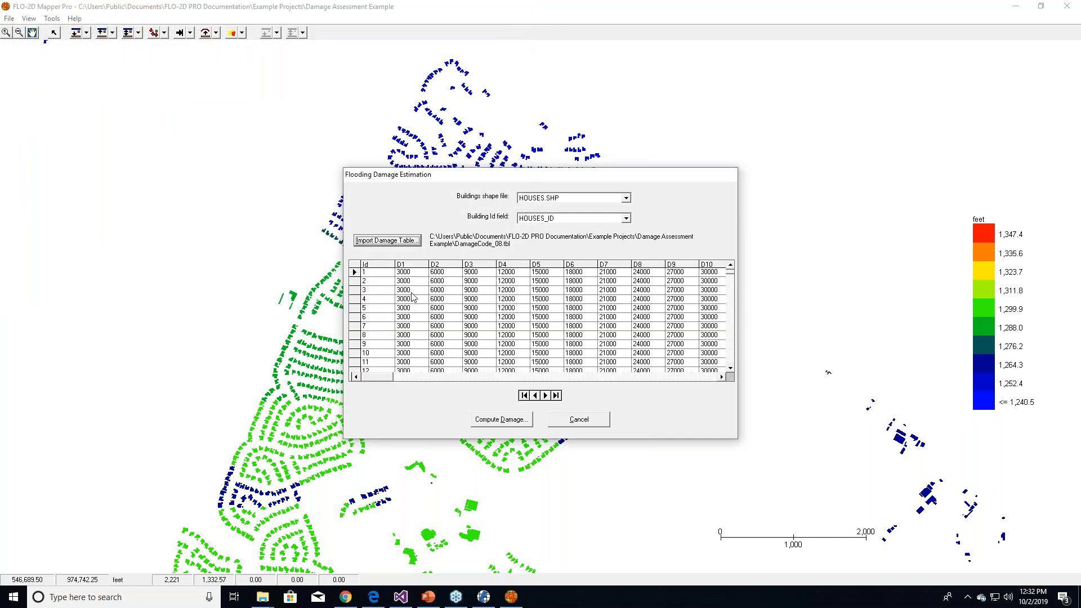
drag(731, 282, 732, 365)
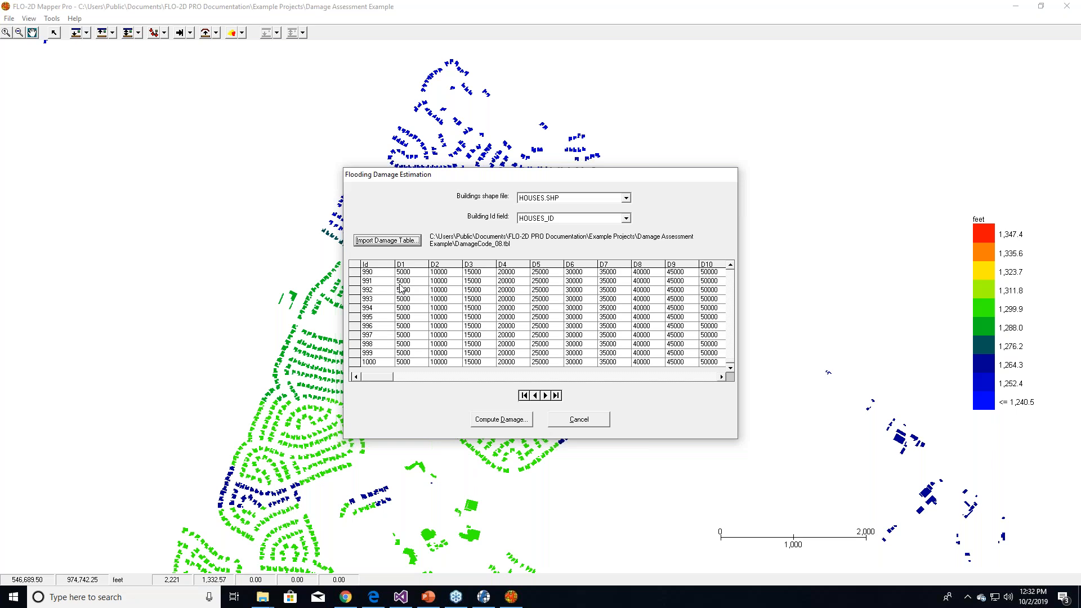
click(501, 420)
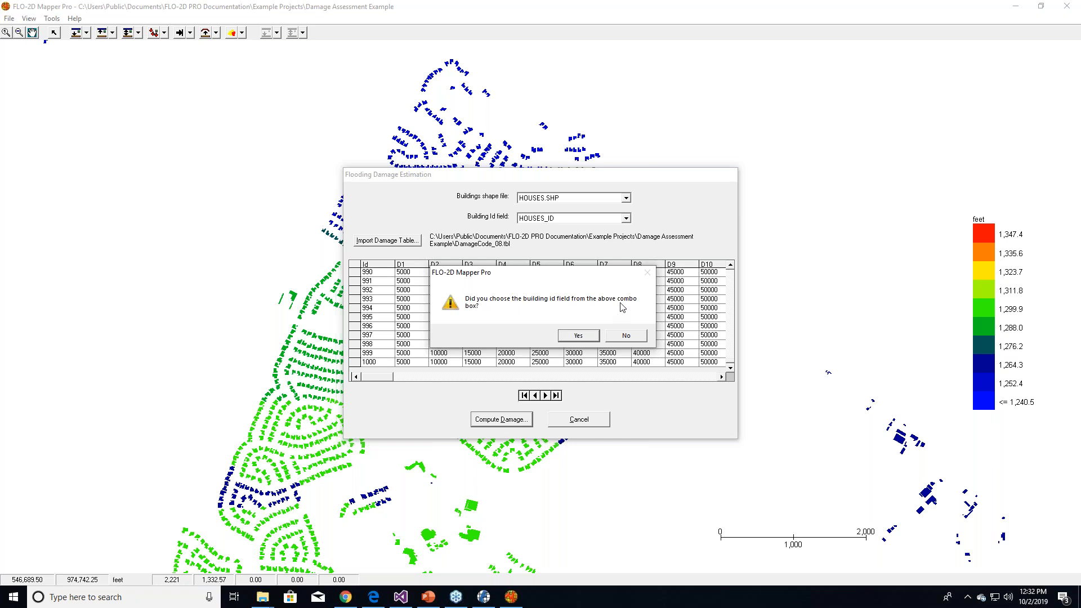
click(624, 336)
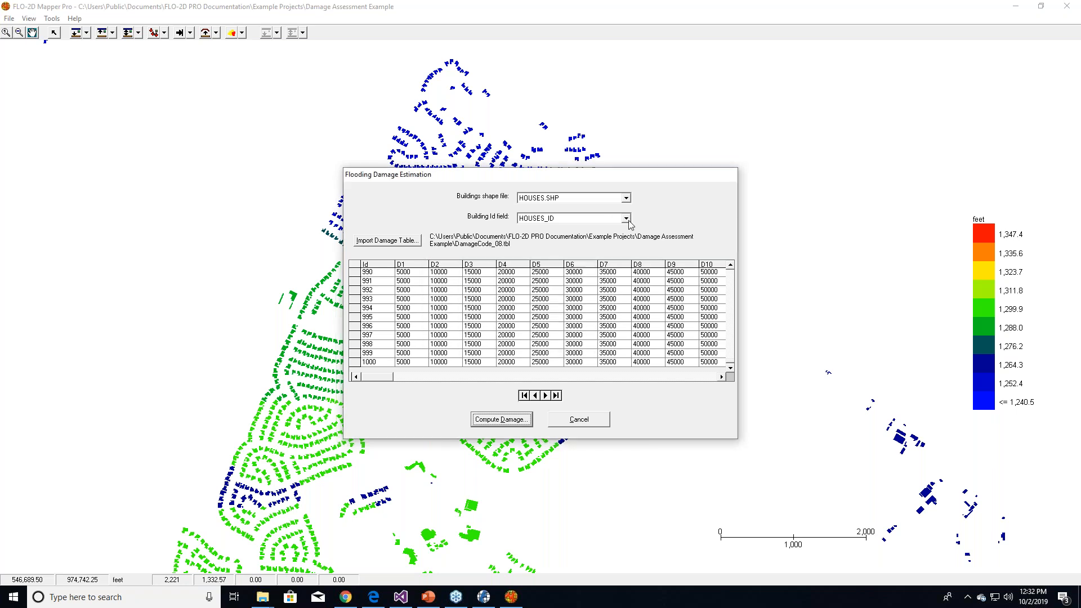
click(626, 218)
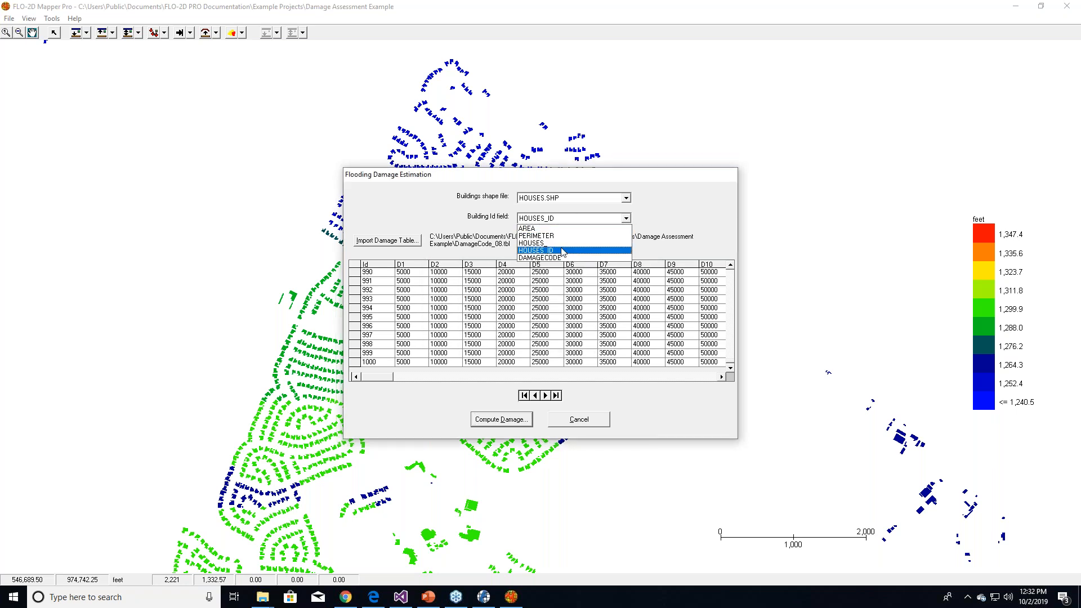
click(554, 230)
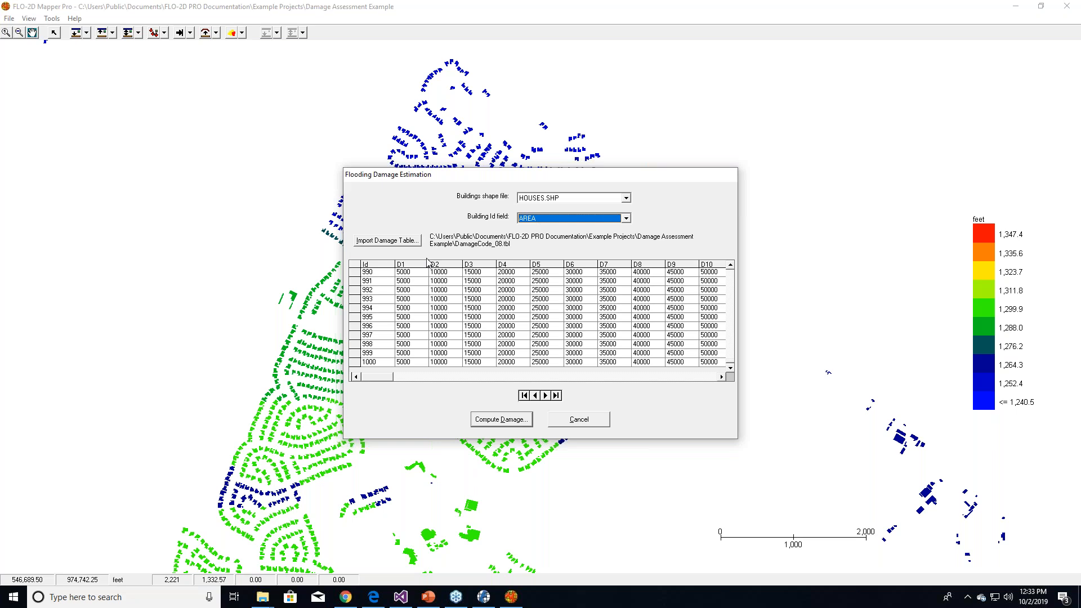
click(626, 219)
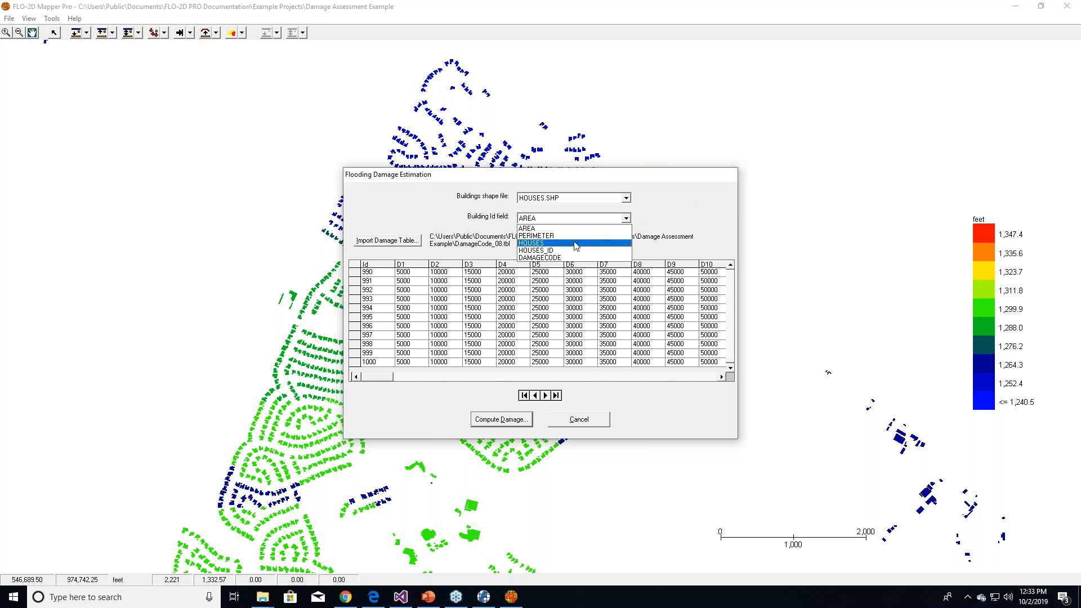
click(573, 248)
- Compute the flood damage, confirm the building id field, suppress repeated missing-id warnings and dismiss the total damage cost message
click(514, 424)
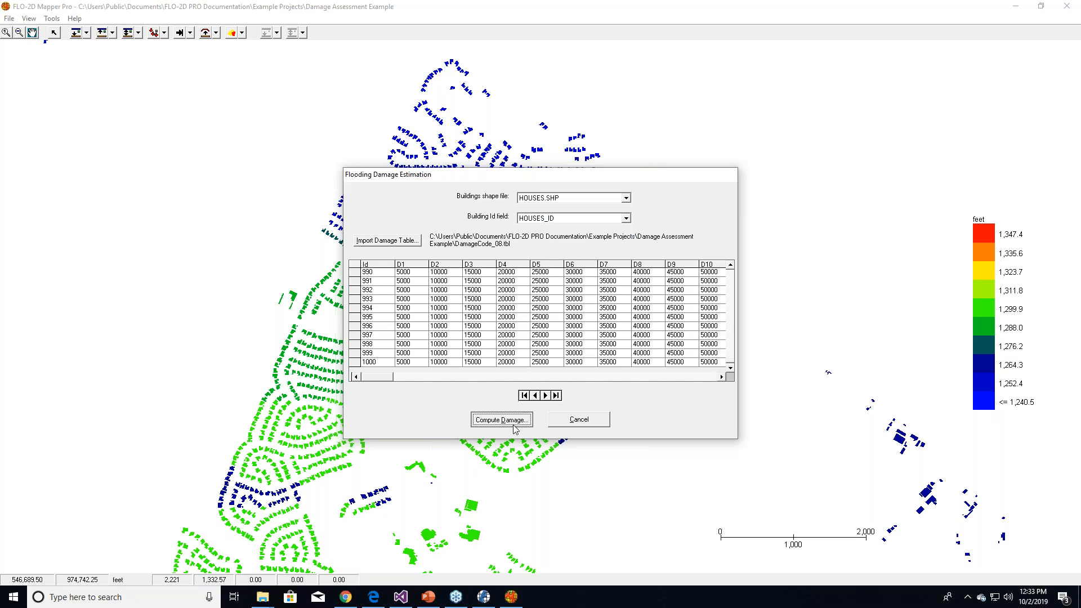
click(584, 336)
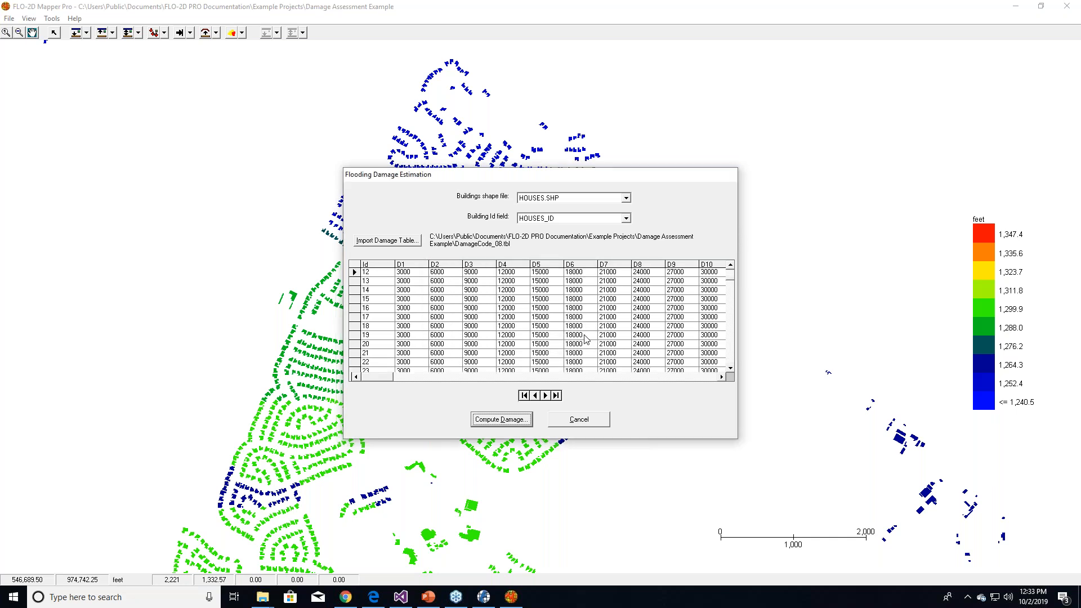
drag(731, 288, 732, 317)
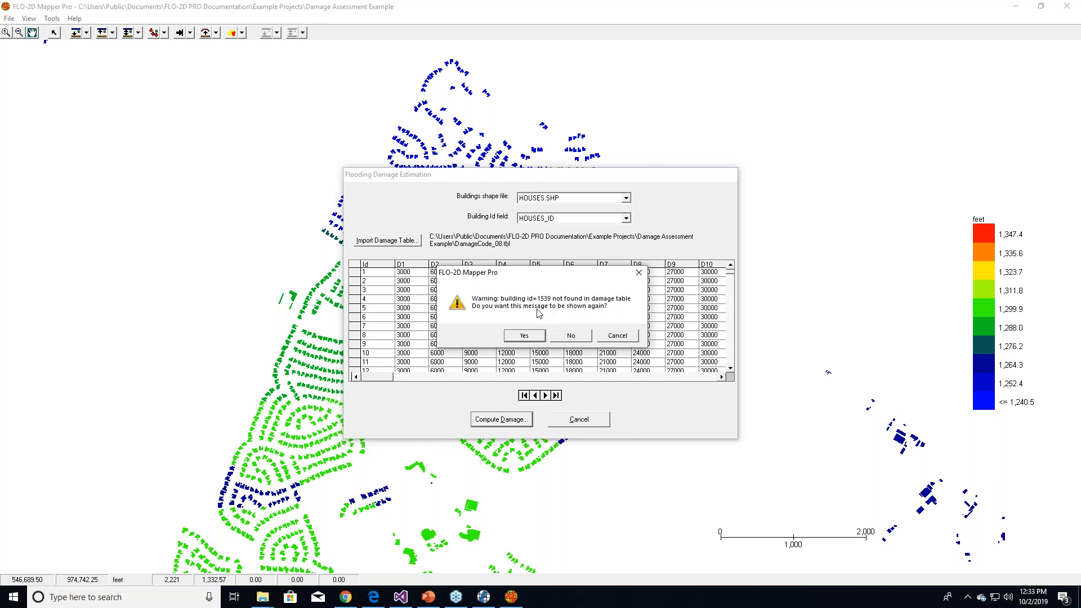
click(569, 339)
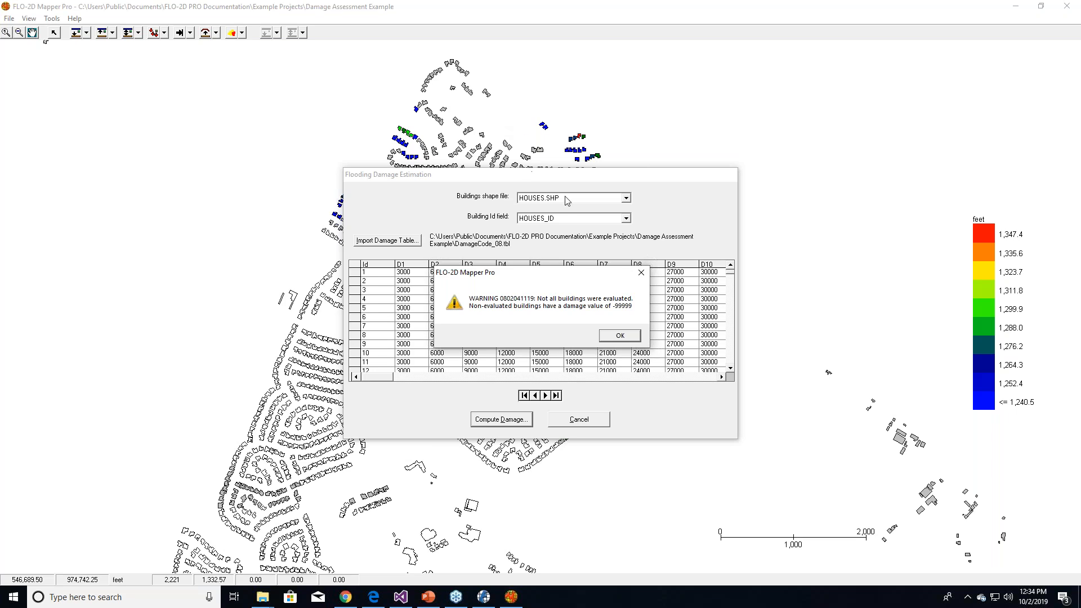
click(620, 336)
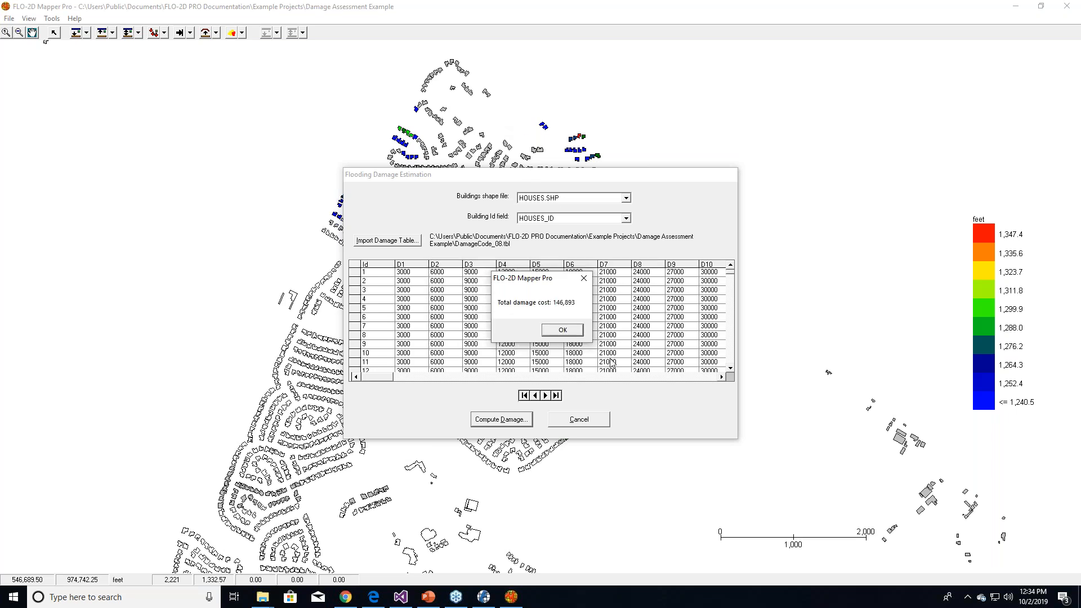
click(563, 330)
- Examine the damage colors of the individual houses in the northern part of the subdivision and the Damage($) legend
drag(332, 123, 492, 236)
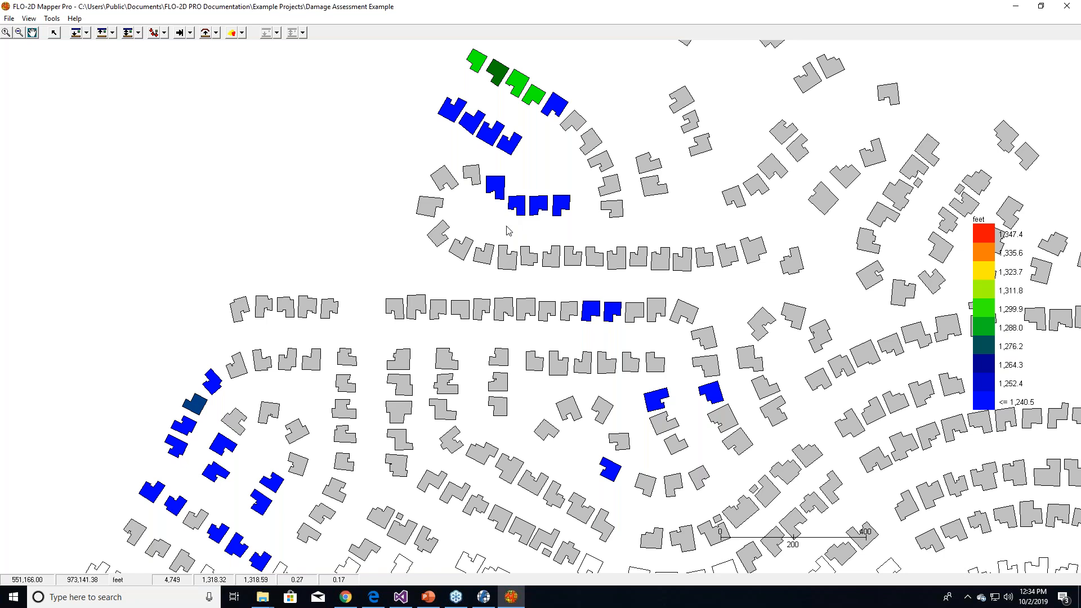
click(6, 33)
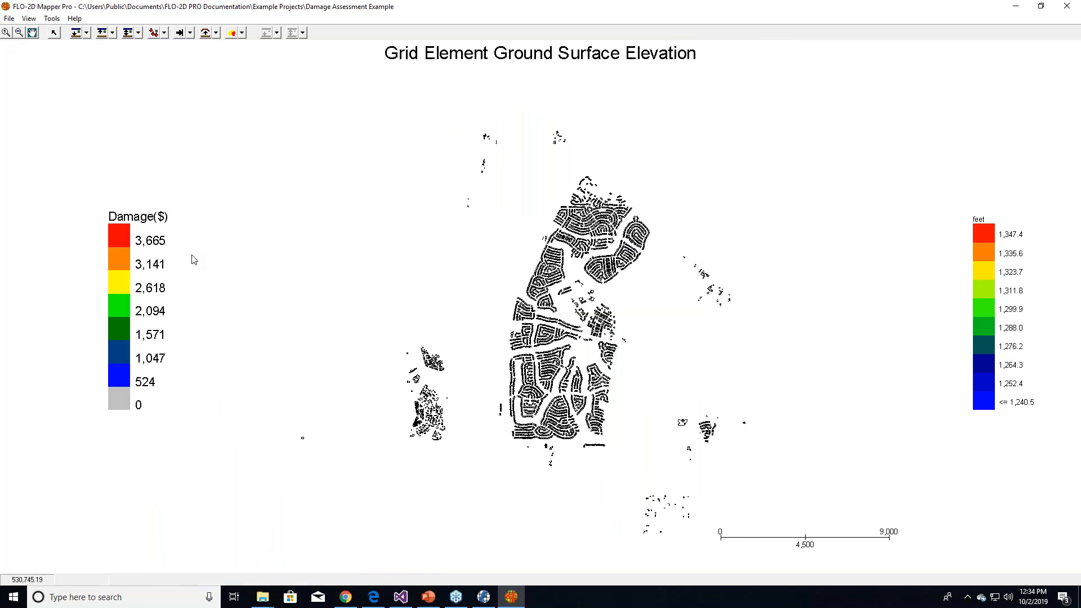
drag(397, 129, 755, 341)
drag(416, 166, 812, 496)
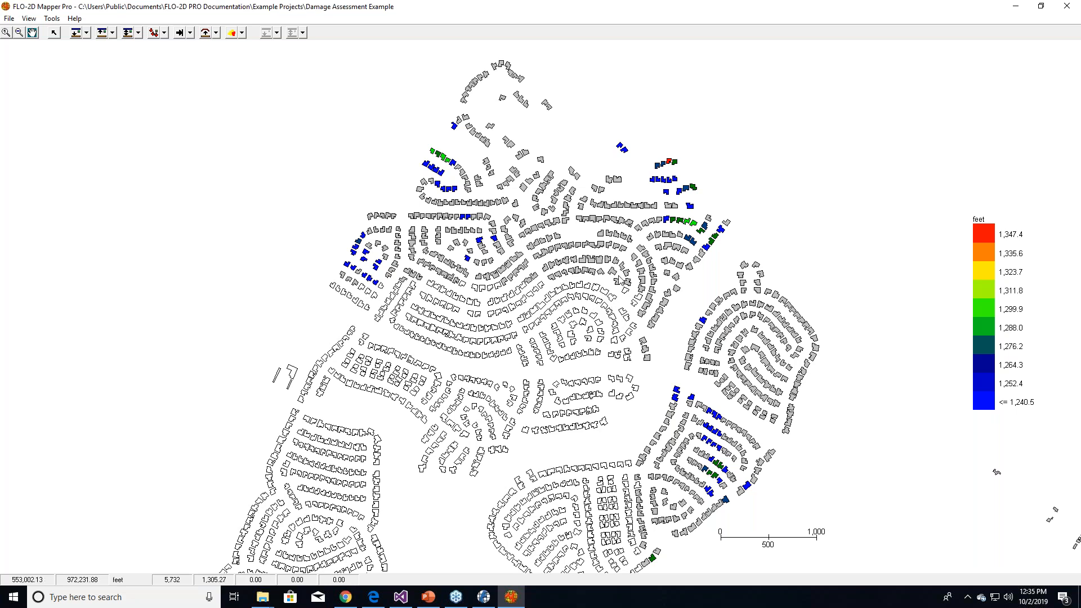
- Exit Mapper Pro and relaunch Mapper PRO.exe from the Lesson 6 Pro folder in Example Projects
click(9, 18)
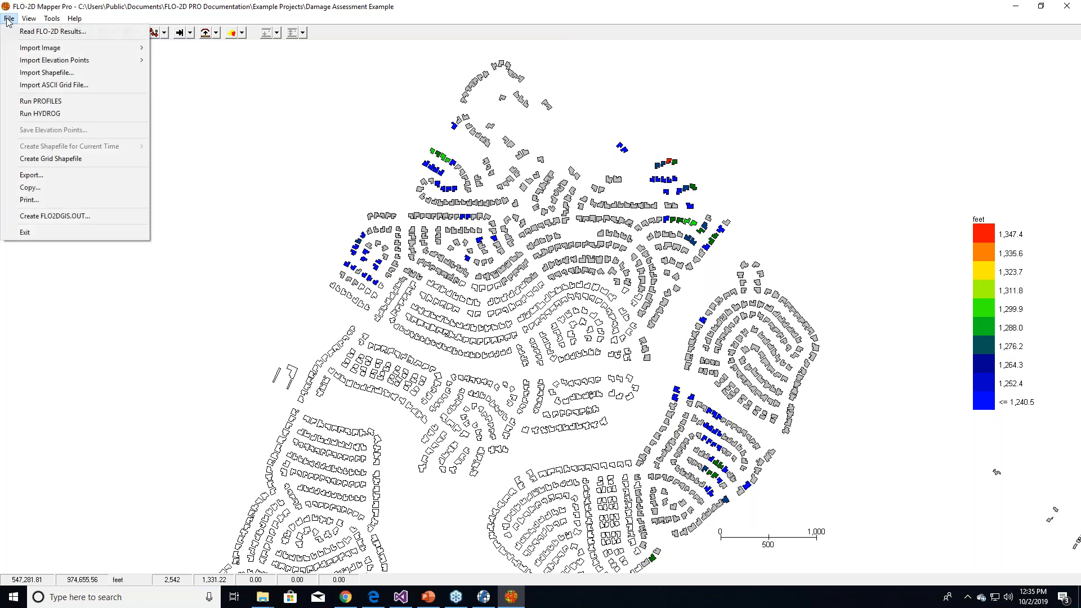
click(32, 235)
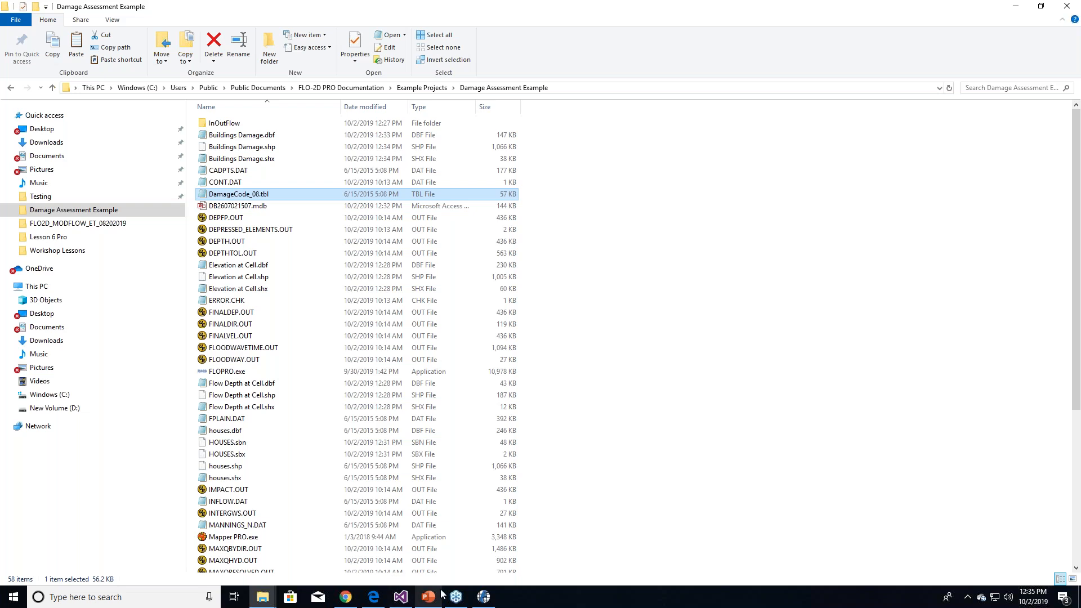
click(433, 88)
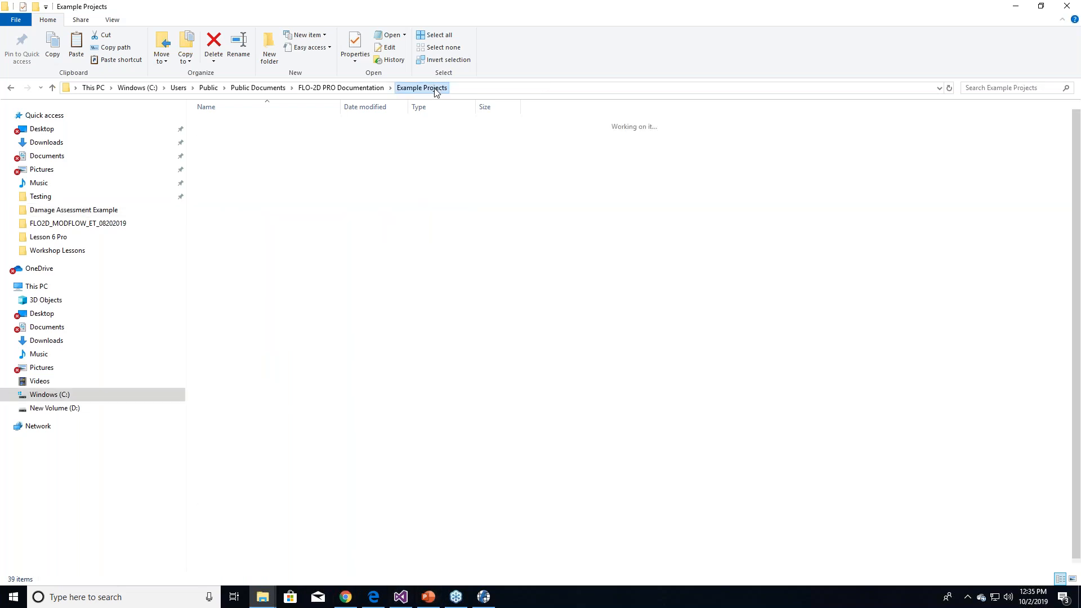
double_click(251, 300)
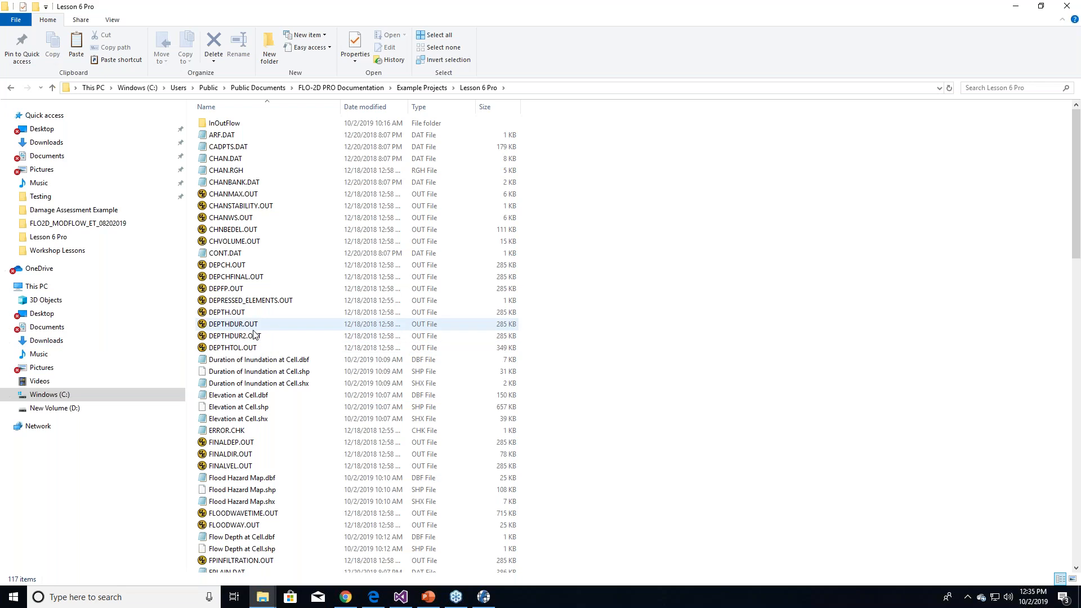
scroll(255, 335, down, 3)
scroll(255, 335, down, 12)
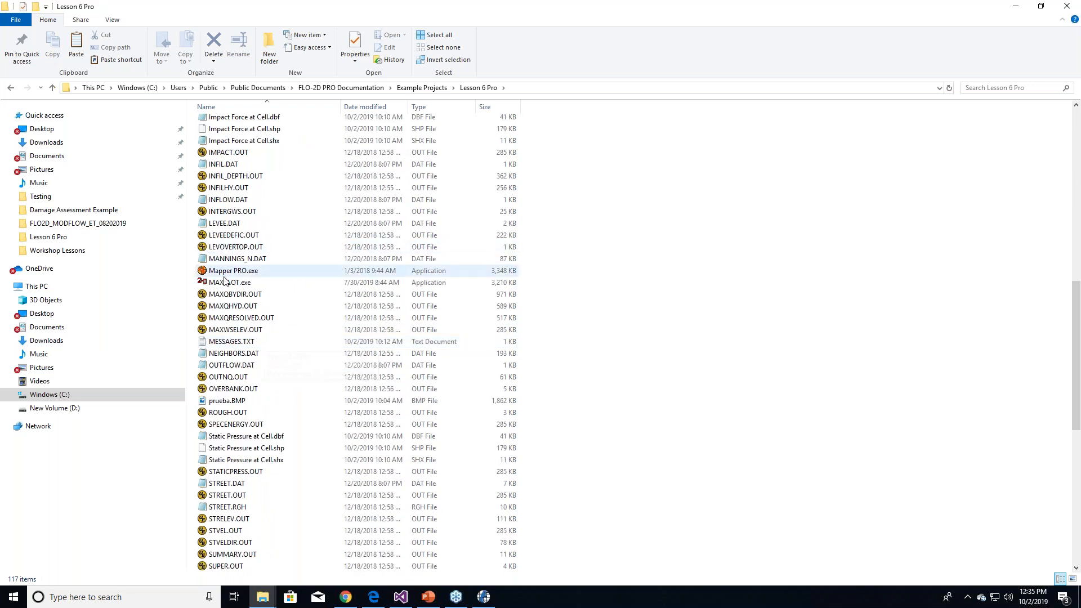
click(226, 274)
double_click(224, 275)
- Read the FLO-2D results of the Lesson 6 Pro project by opening its FPLAIN.DAT file
click(9, 19)
click(52, 32)
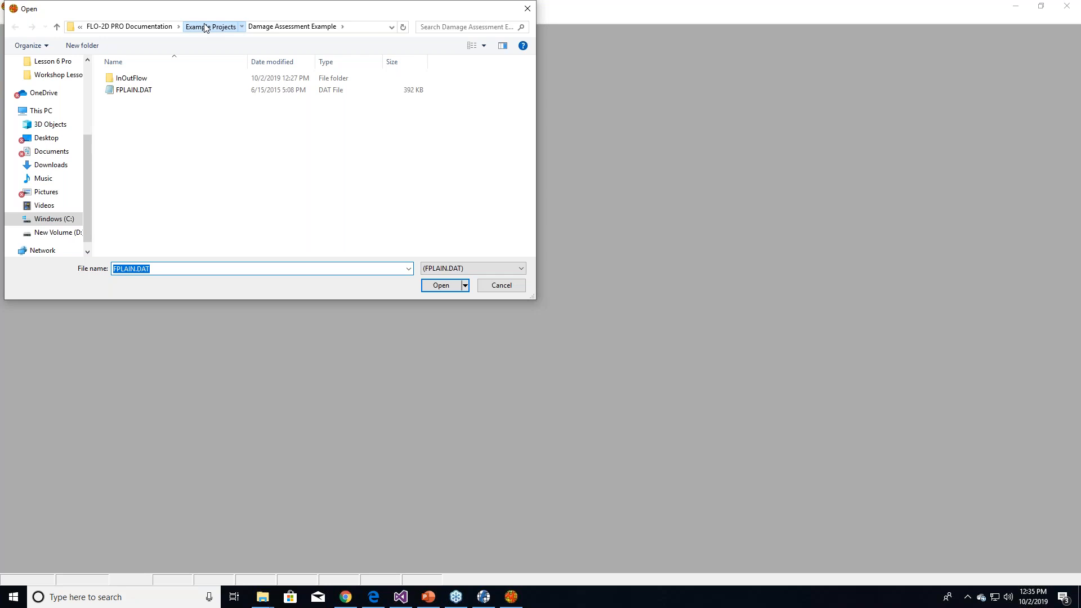
click(214, 27)
scroll(146, 243, down, 2)
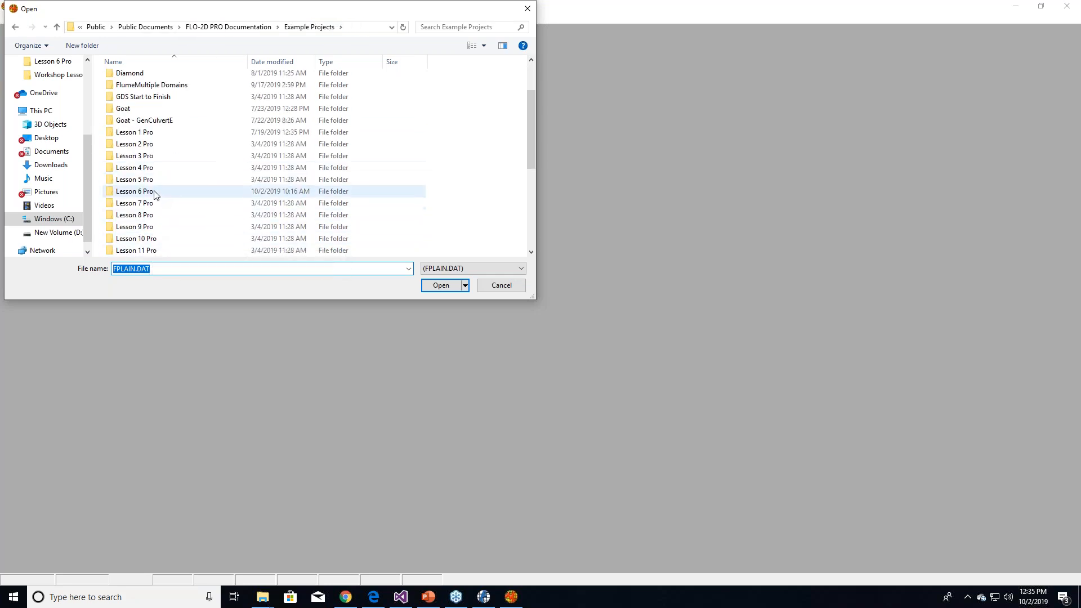
double_click(156, 196)
double_click(161, 90)
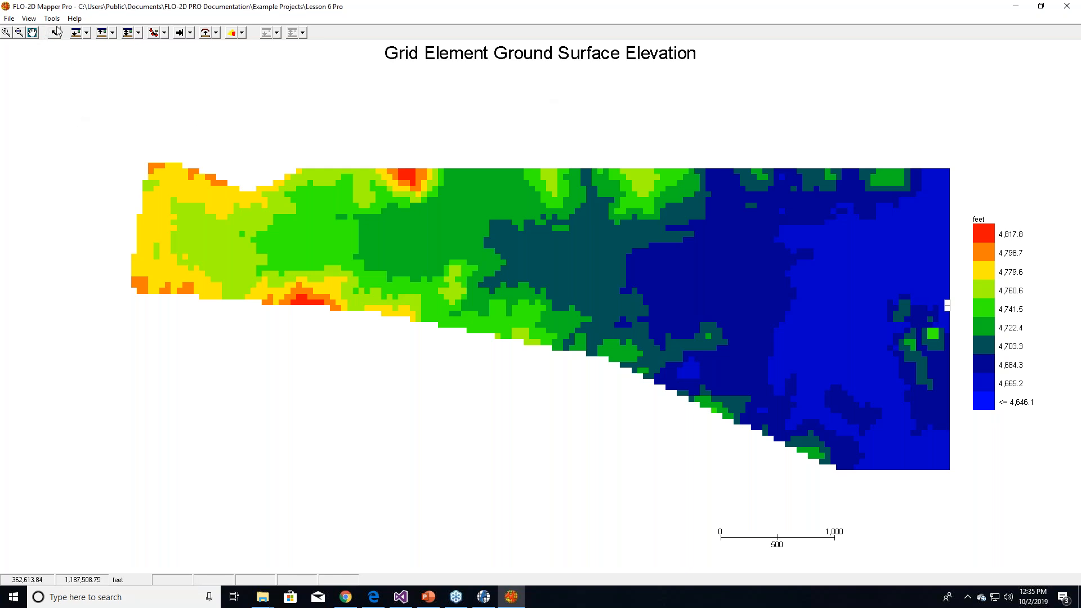
- Import the background aerial image Goat.tif from the Lesson 1 Pro folder in Example Projects
click(9, 18)
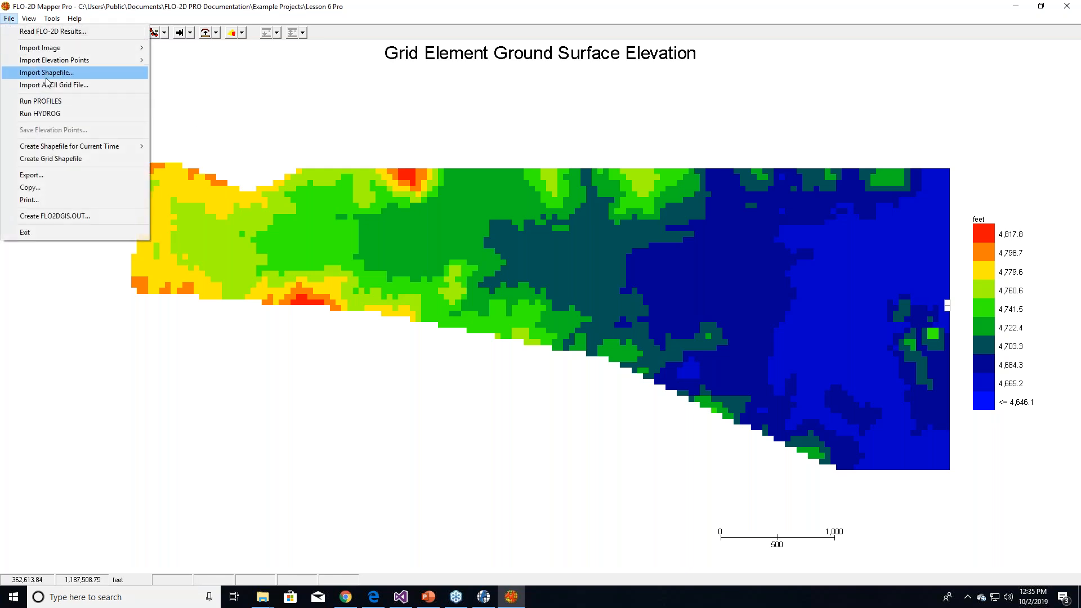
mouse_move(47, 48)
click(175, 47)
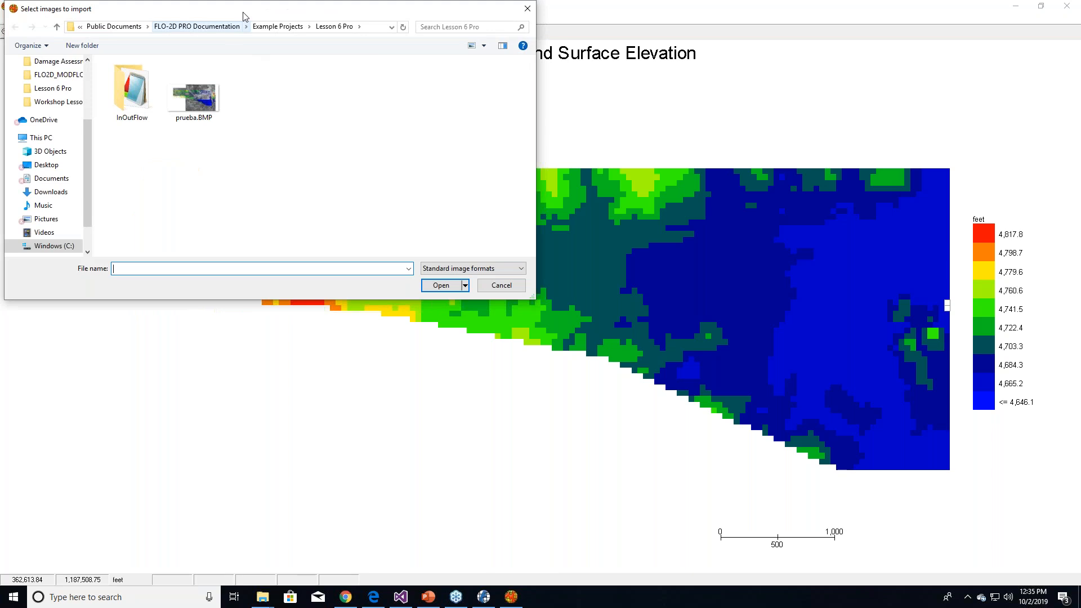
click(277, 28)
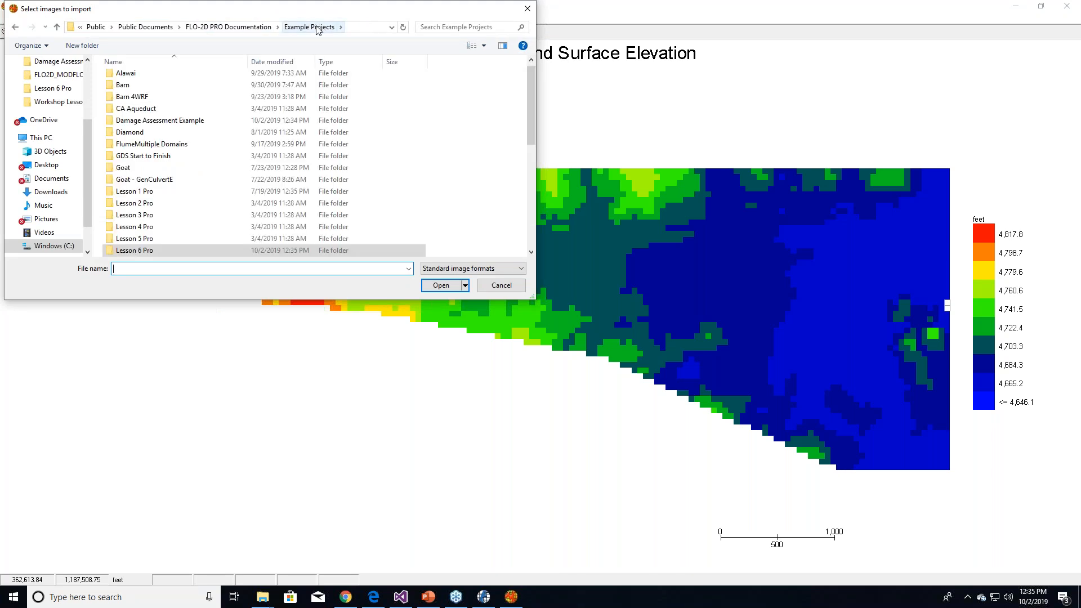
double_click(152, 250)
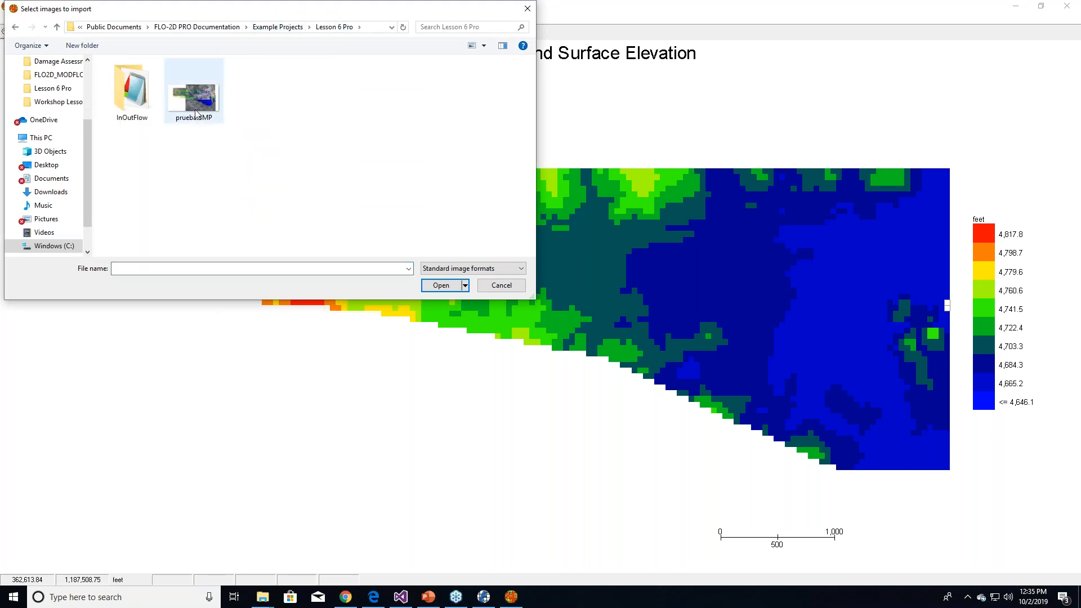
click(276, 27)
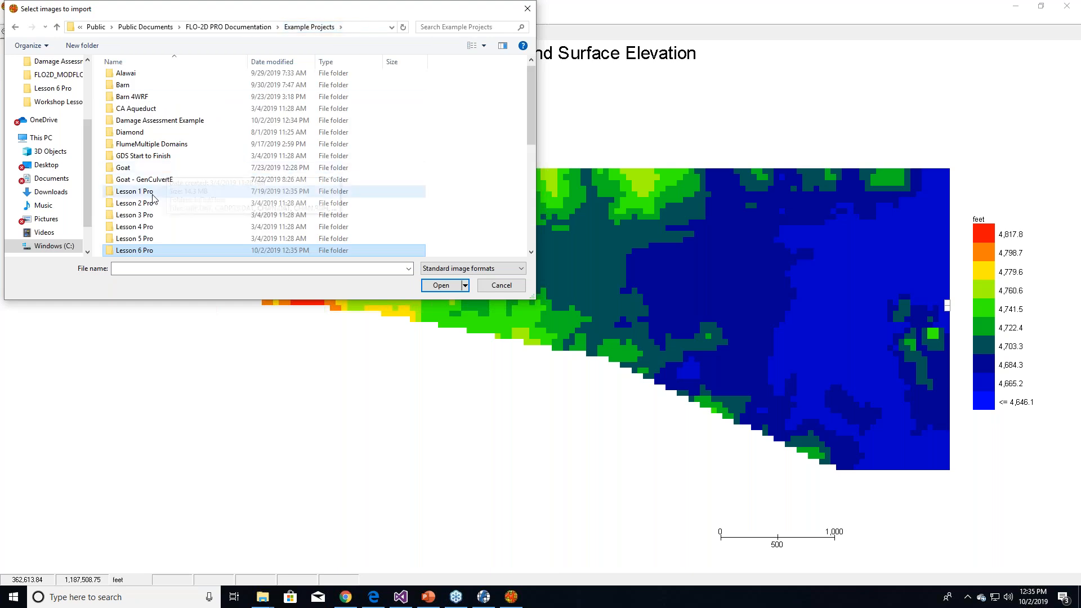
click(153, 196)
double_click(153, 191)
double_click(135, 83)
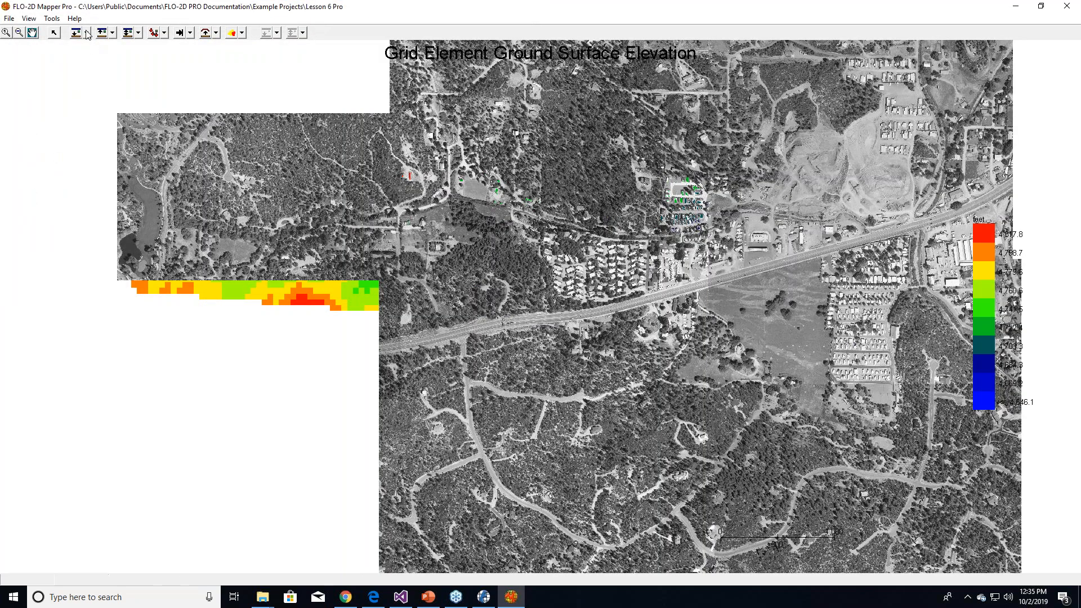
- Move the Goat.tif layer below Flow Depth at Cell and Elevation at Cell in the layers list and apply the order
click(28, 18)
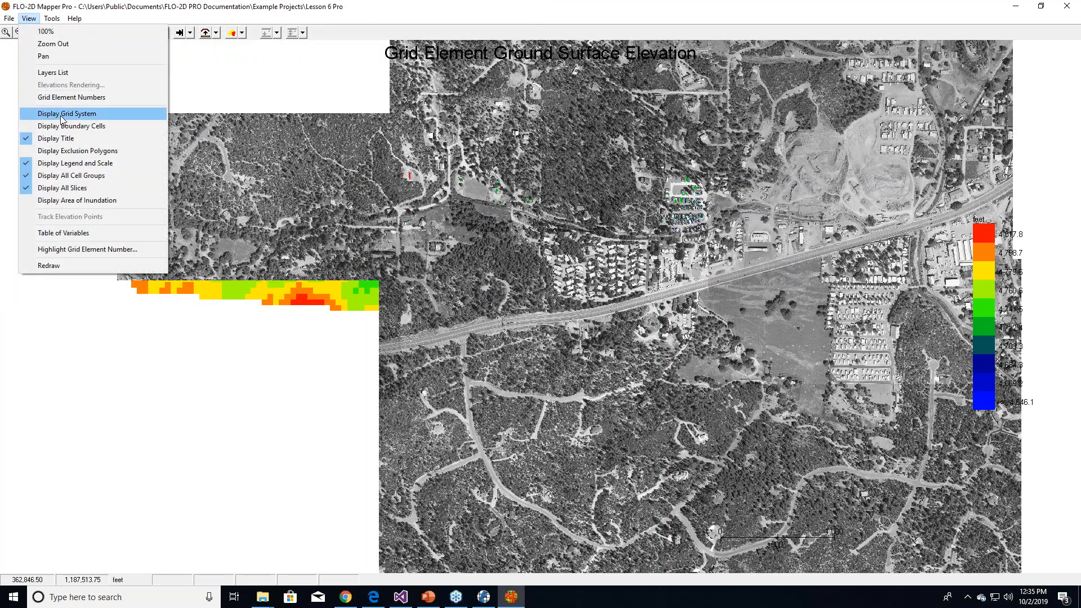
click(56, 72)
click(75, 87)
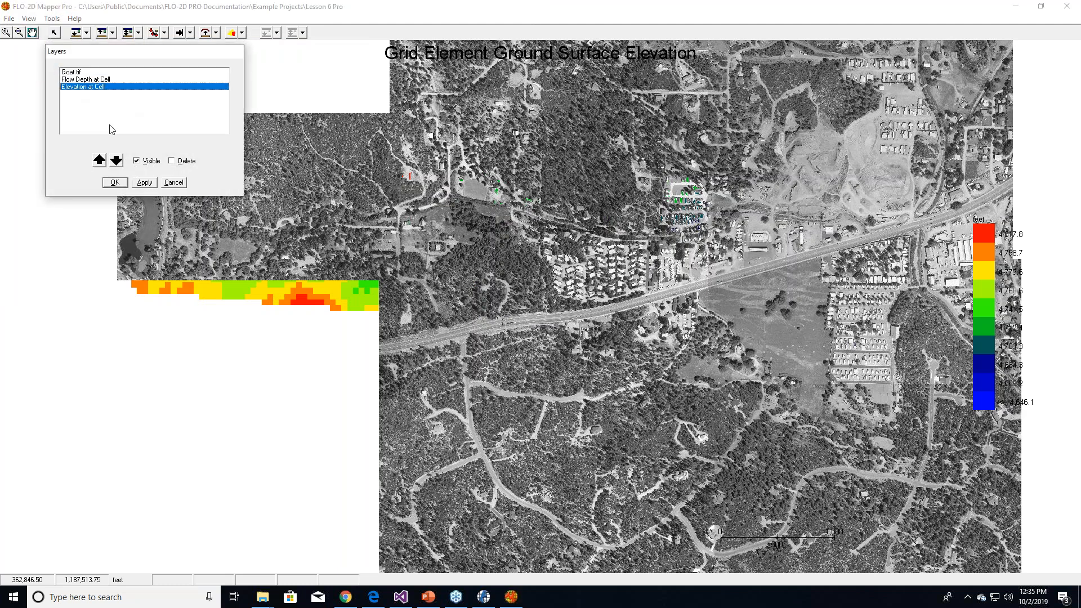
click(84, 79)
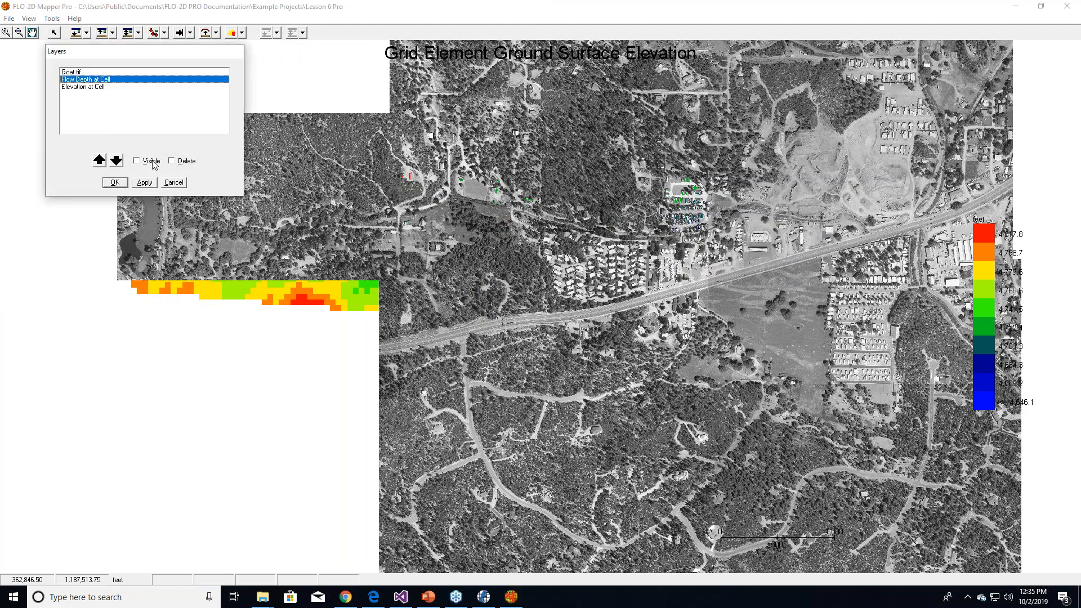
click(83, 72)
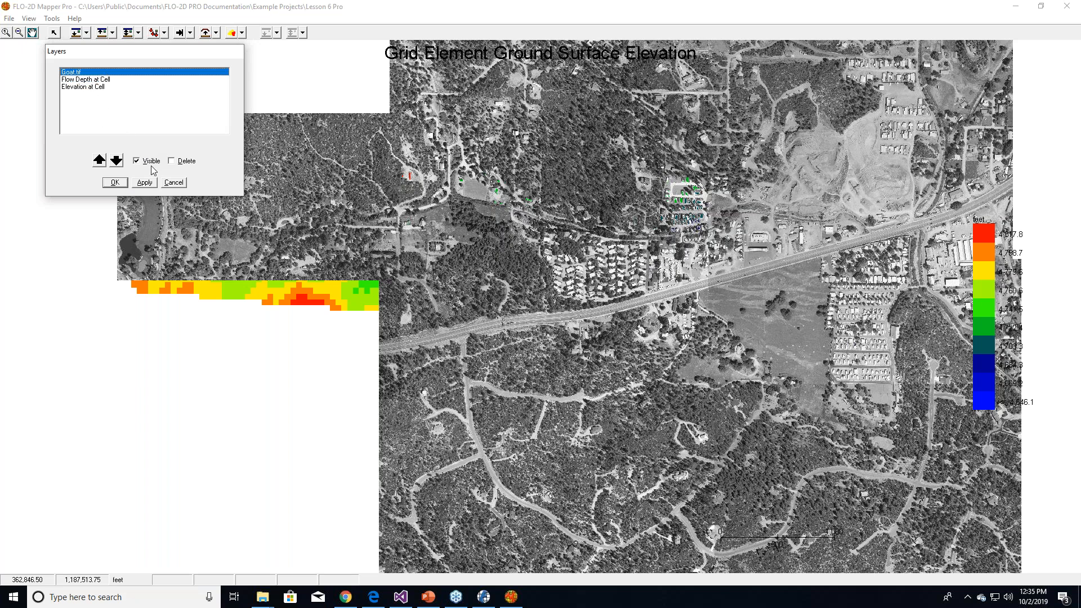
click(116, 160)
click(117, 161)
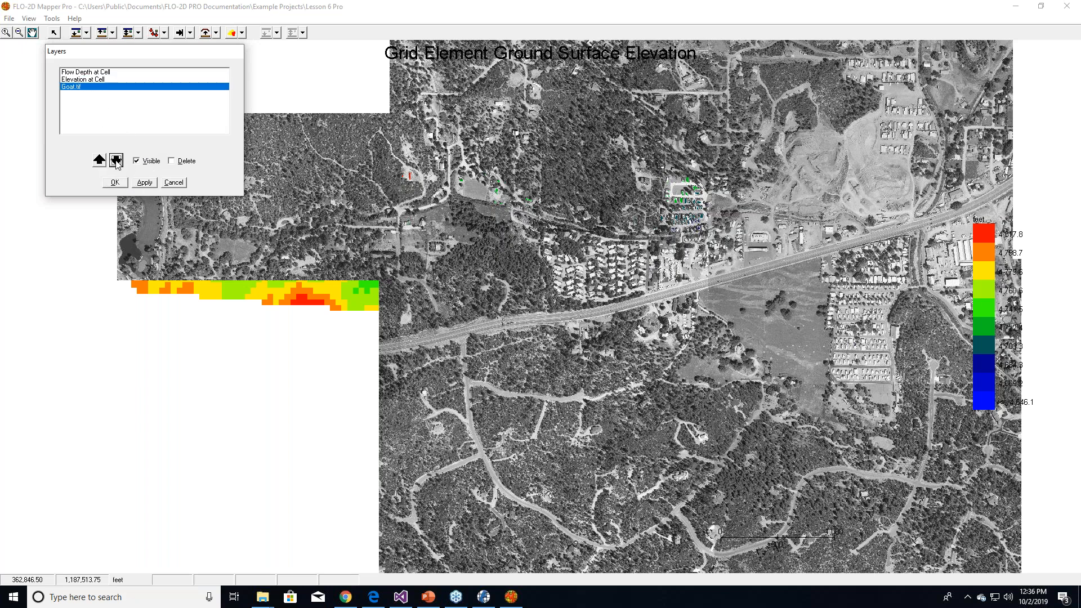
click(141, 186)
click(115, 183)
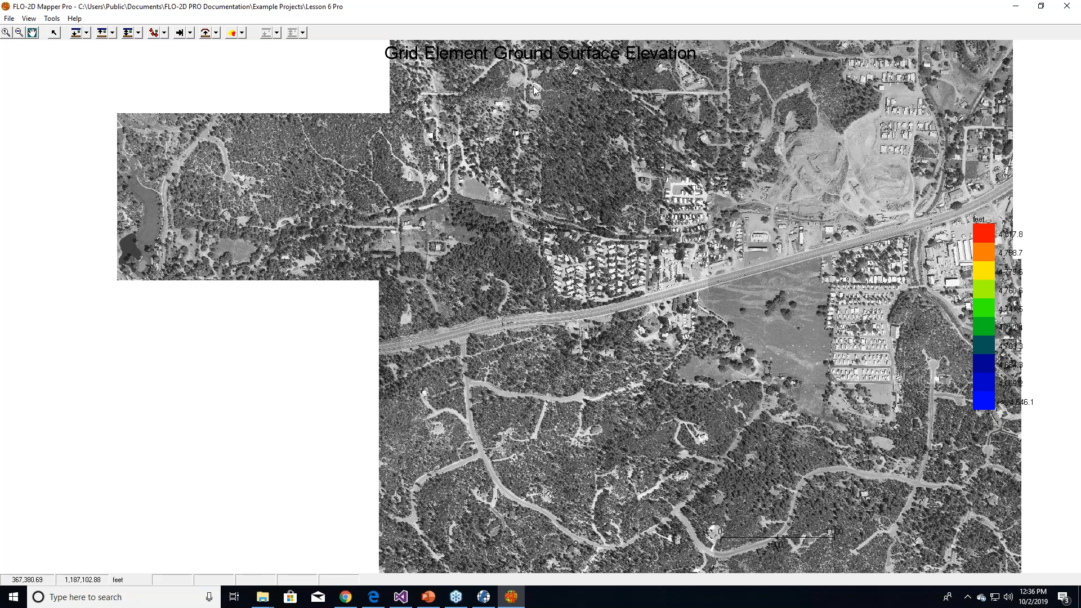
- Plot the ground surface elevation over the aerial image, followed by the maximum water surface elevation of the grid elements
click(88, 34)
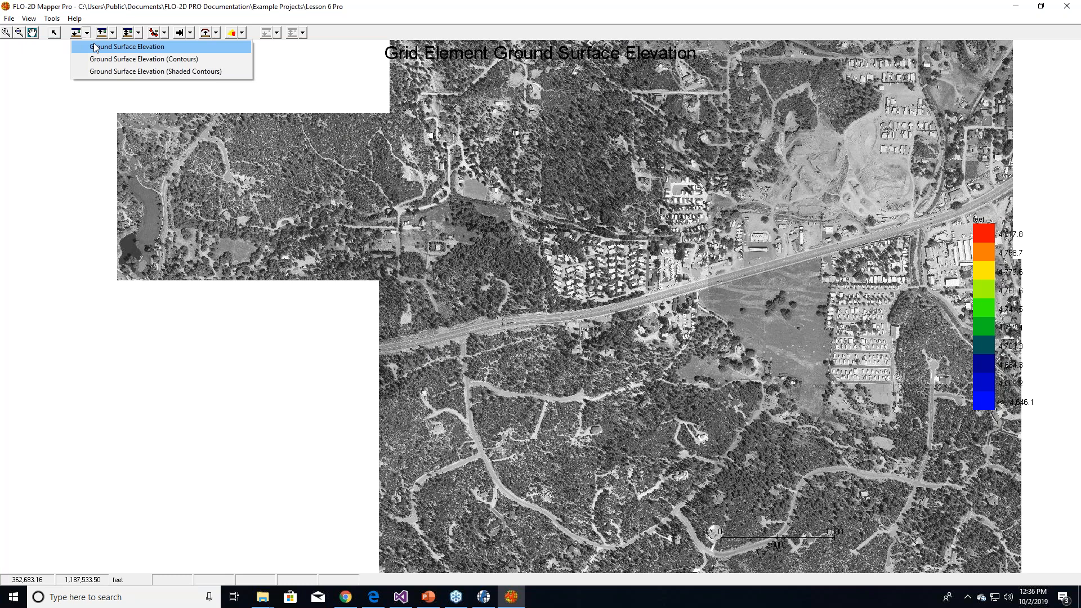
click(96, 48)
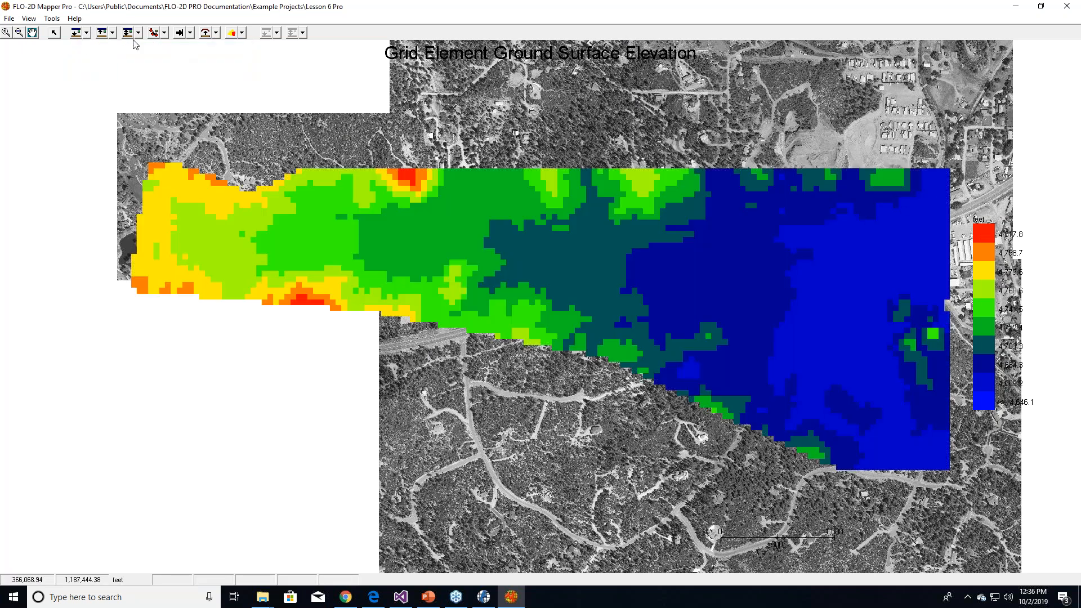
click(107, 32)
click(120, 46)
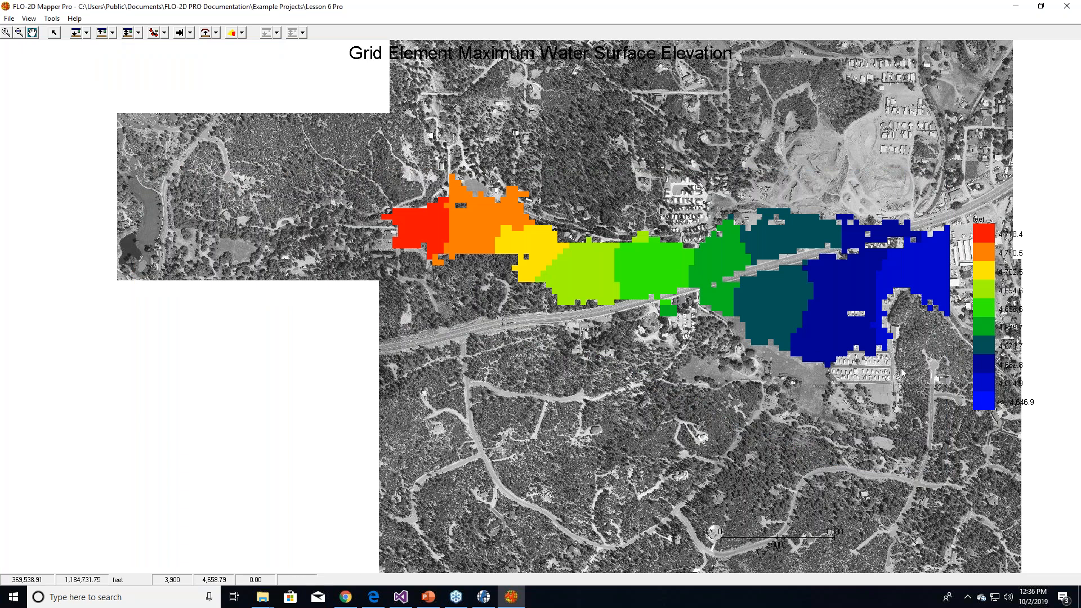
- Plot the maximum water surface elevation as contours and look over the contour settings without changing them
click(112, 33)
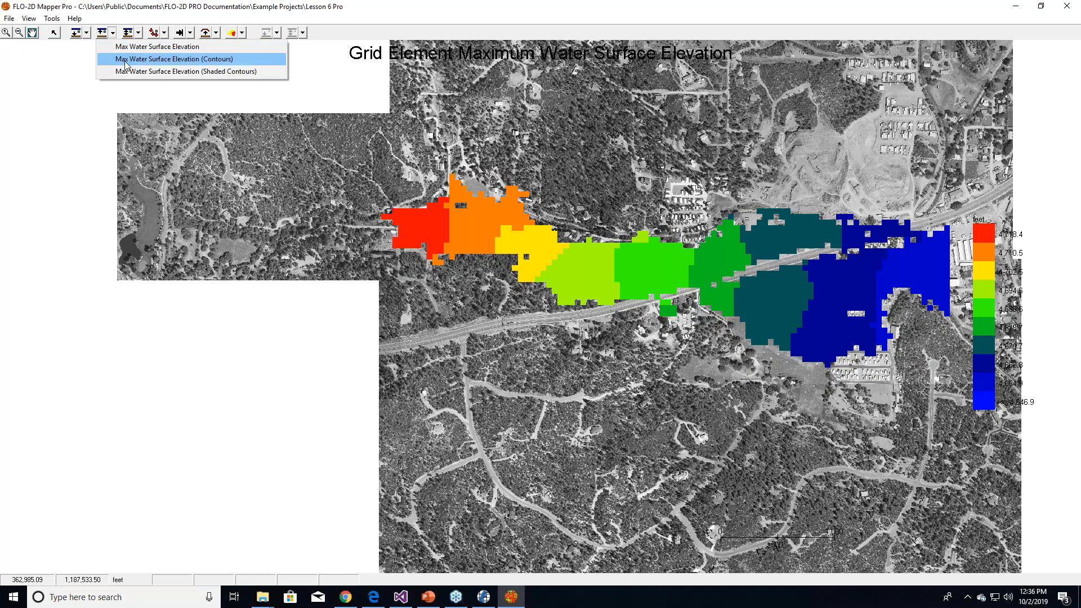
click(125, 62)
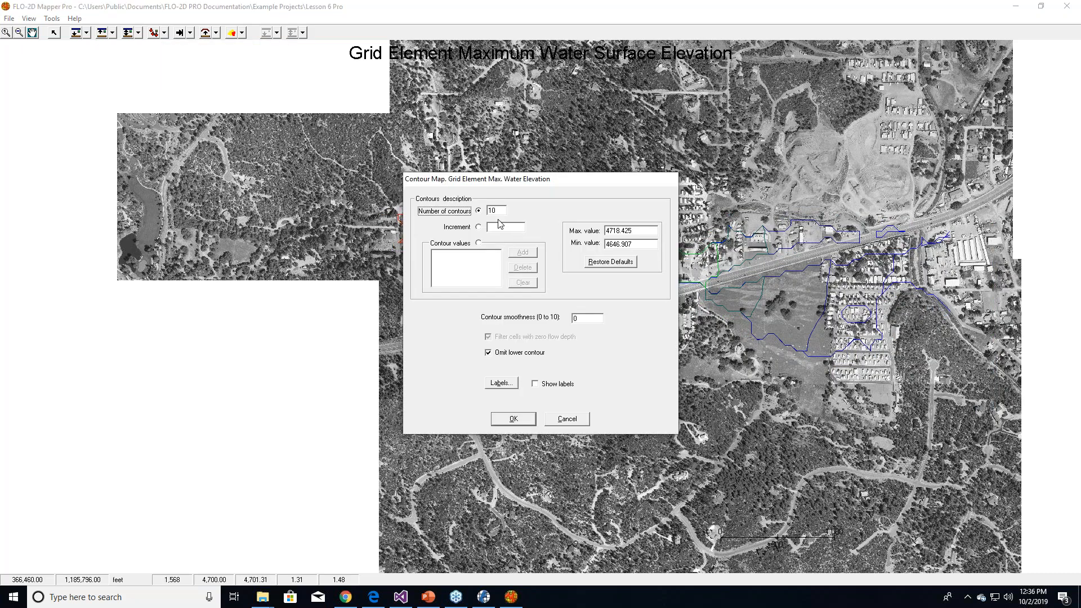
click(479, 227)
click(509, 230)
click(568, 422)
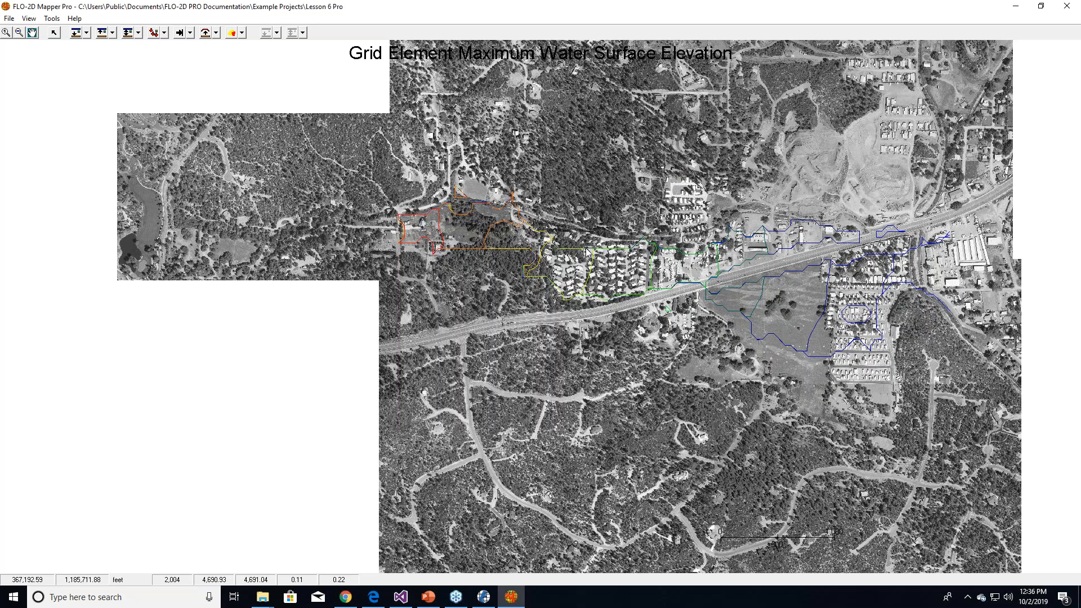
click(570, 418)
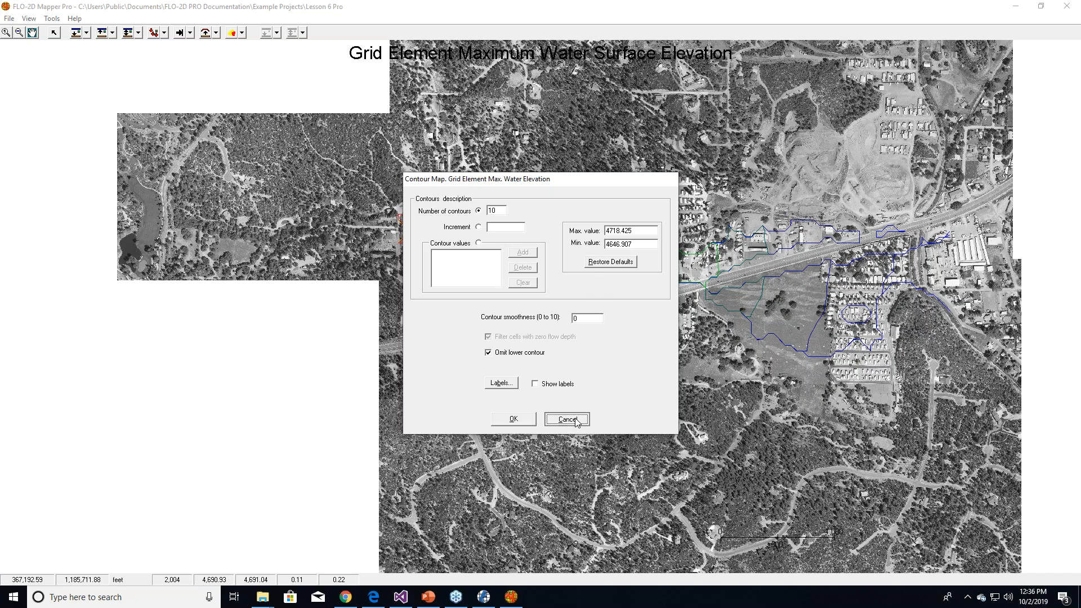
- Plot the maximum flow depth and redraw it as contours with an increment of 0.5
click(139, 33)
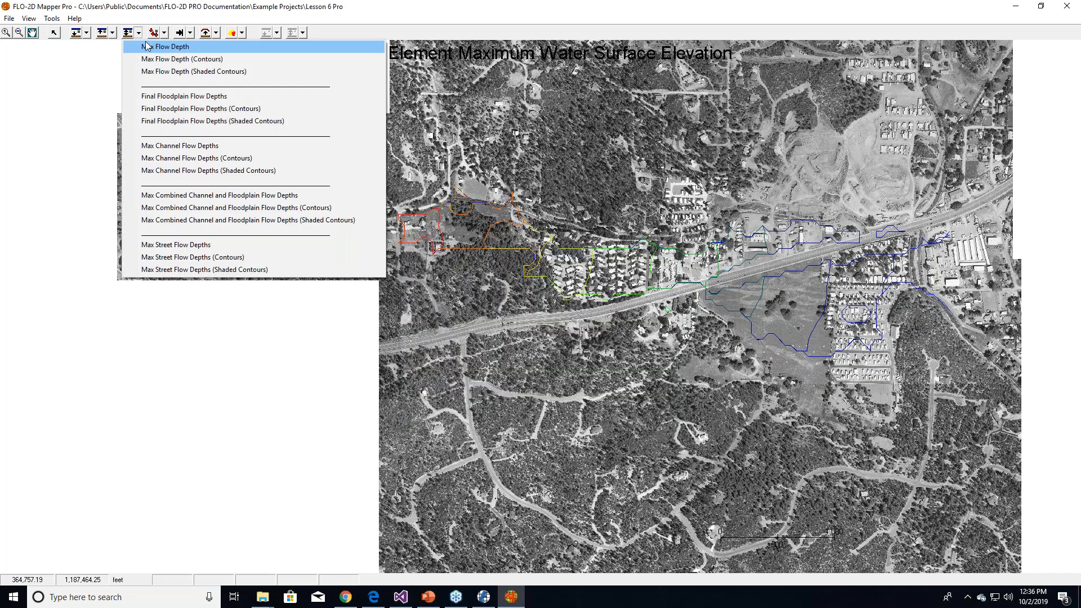
click(146, 46)
click(138, 33)
click(149, 60)
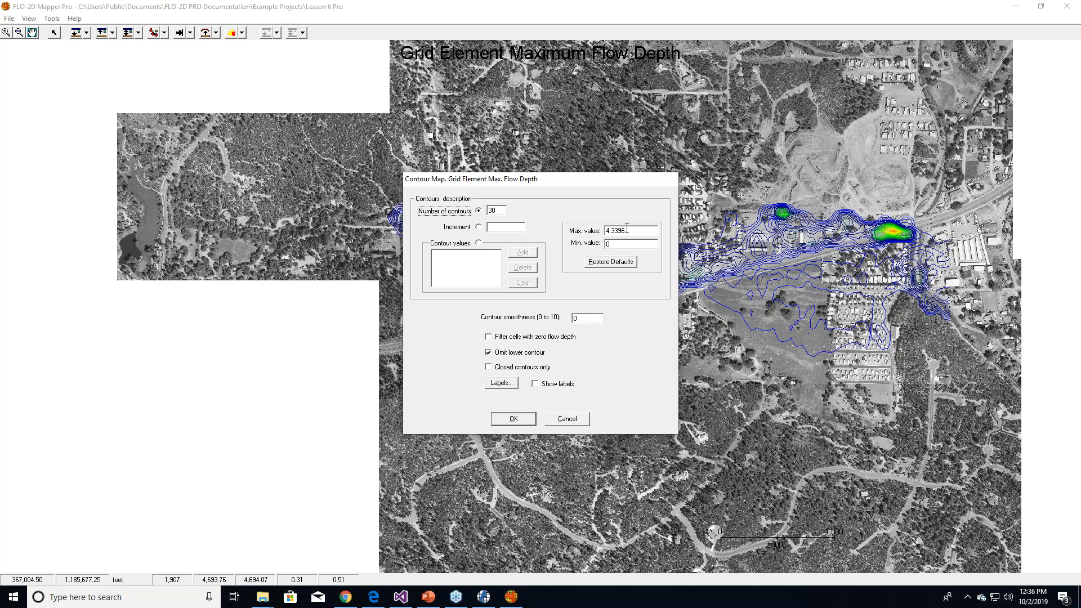
click(477, 227)
click(496, 227)
key(Return)
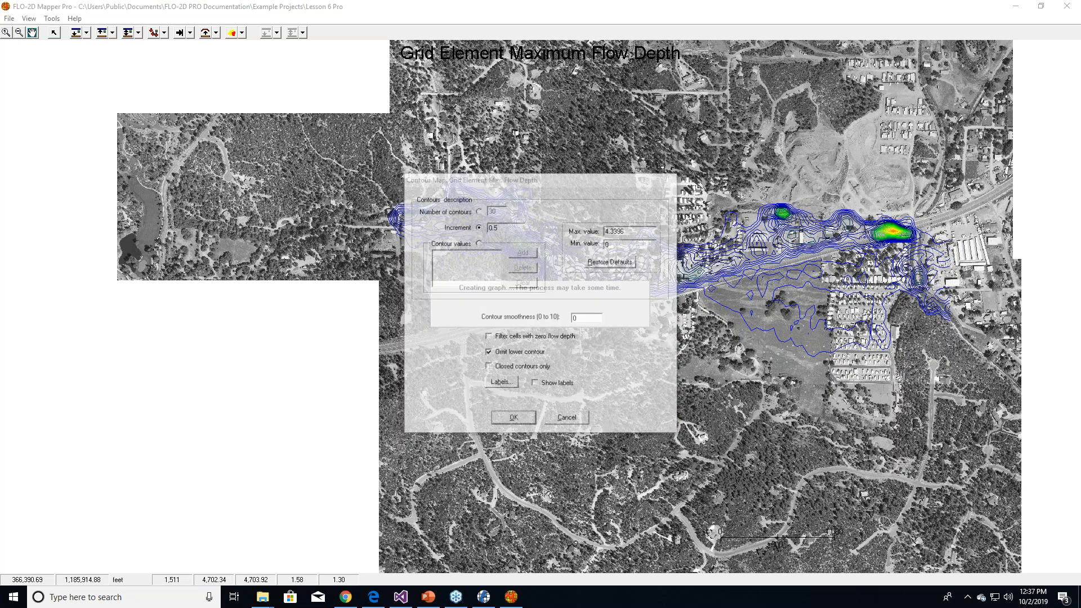
- Turn on labels for the maximum flow depth contours around the buildings along the highway
scroll(575, 334, up, 3)
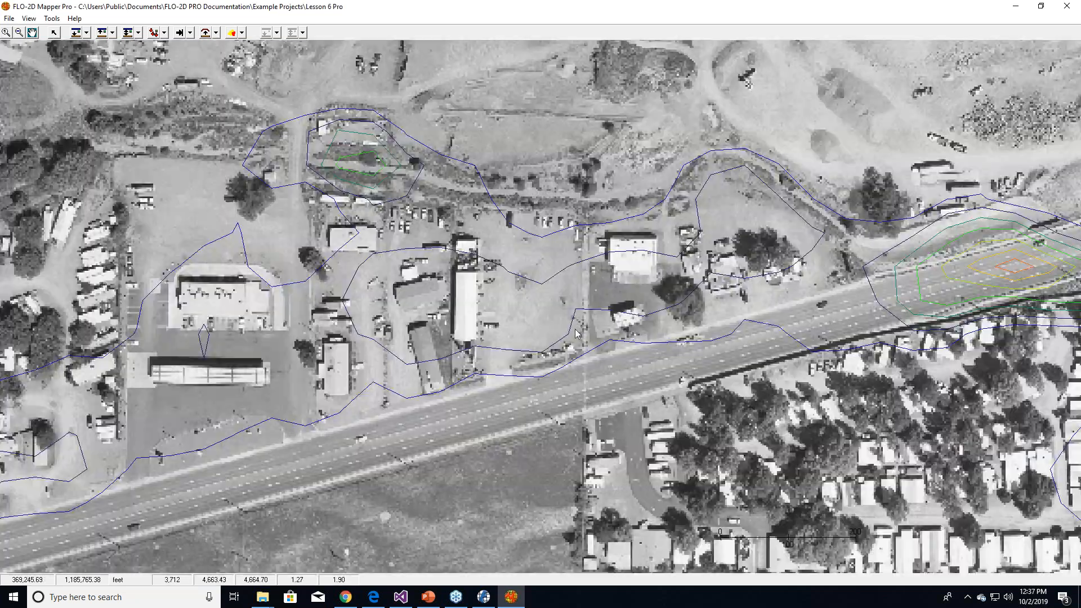
right_click(375, 219)
click(535, 384)
click(520, 421)
- Review the alignment and rotation options of the flow depth contour labels and keep the current settings
right_click(477, 285)
click(510, 384)
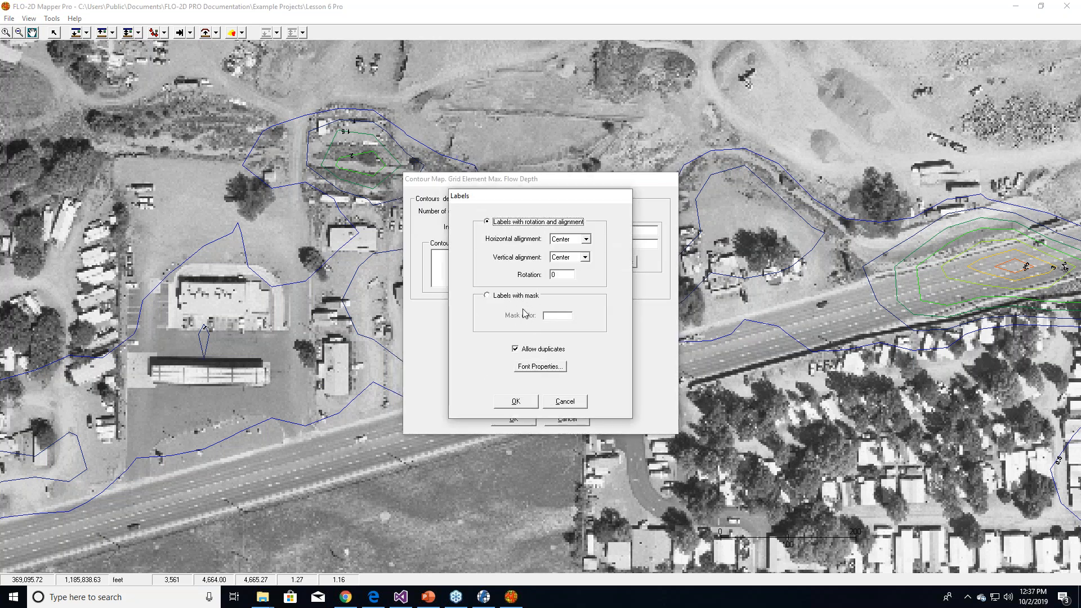
click(564, 240)
click(564, 240)
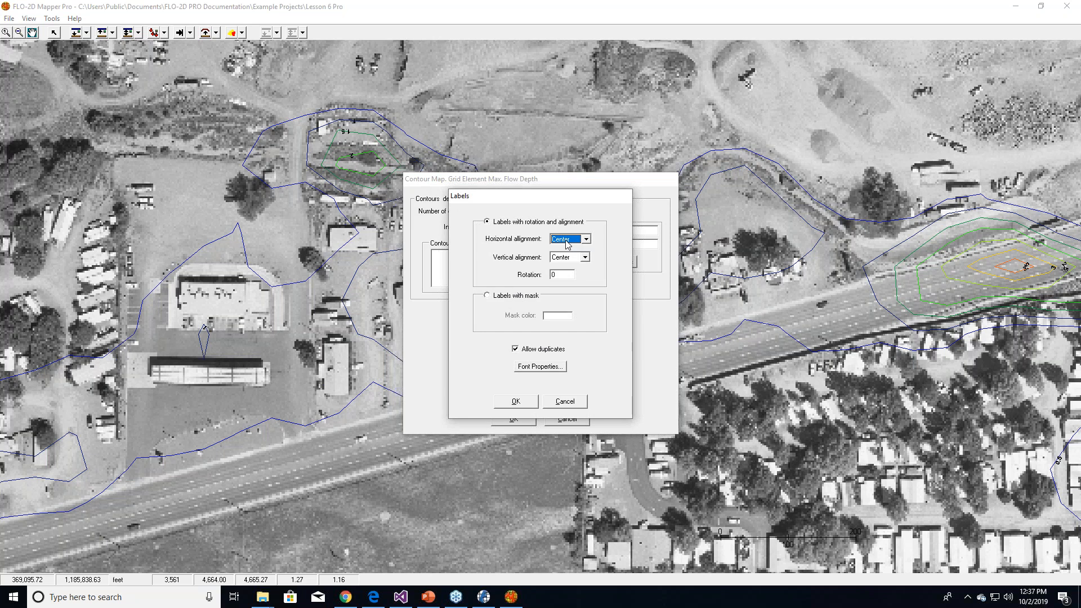
click(562, 275)
click(528, 404)
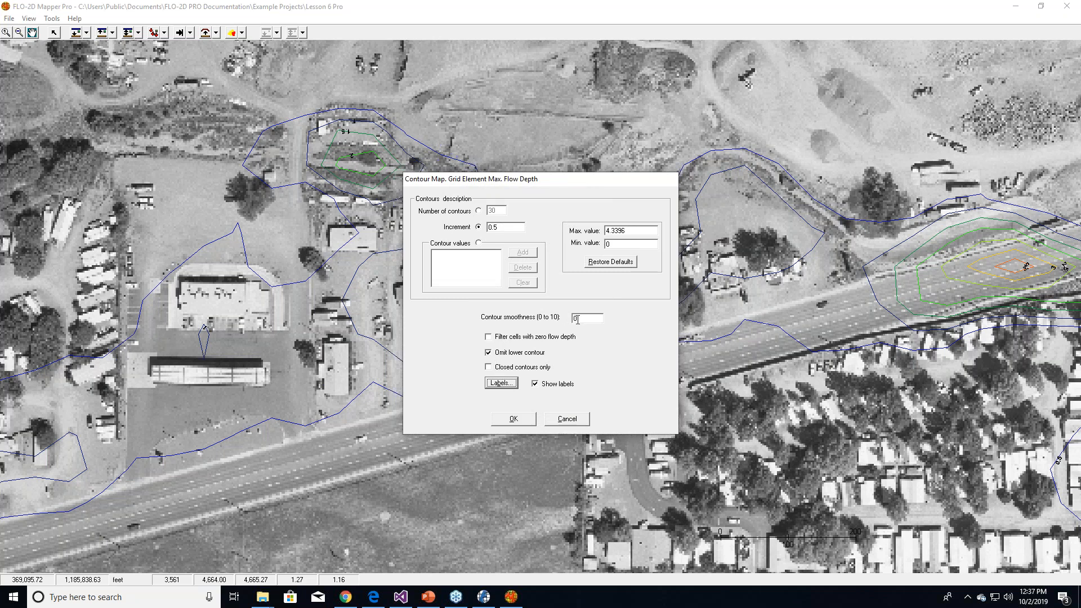
click(528, 421)
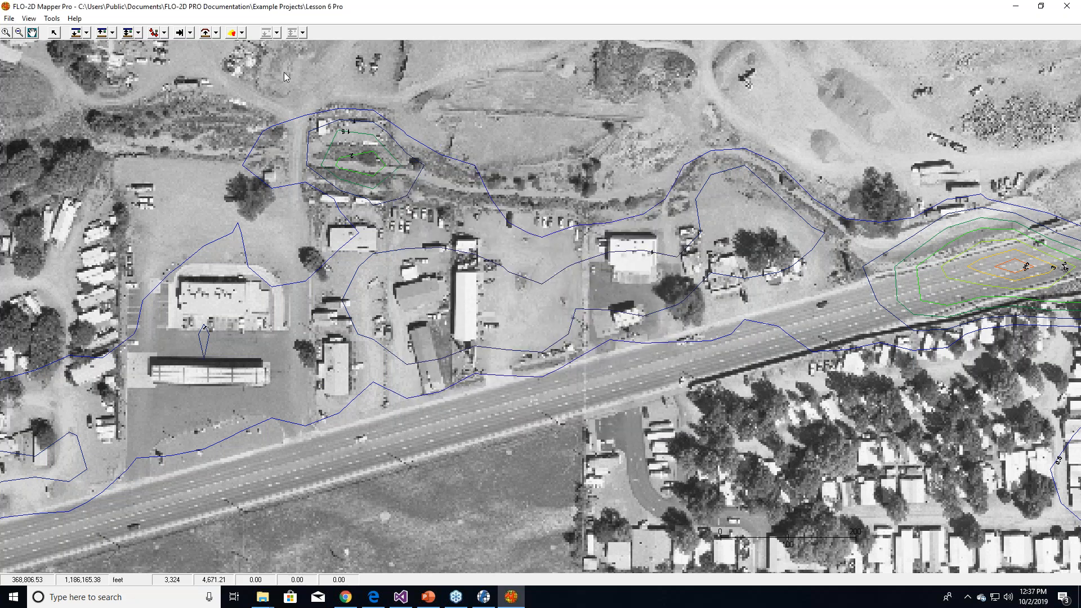
- Set the maximum flow depth contour increment to 0.1 and inspect the labeled contours around the northern depression
click(178, 33)
double_click(488, 228)
text(0.1)
key(Return)
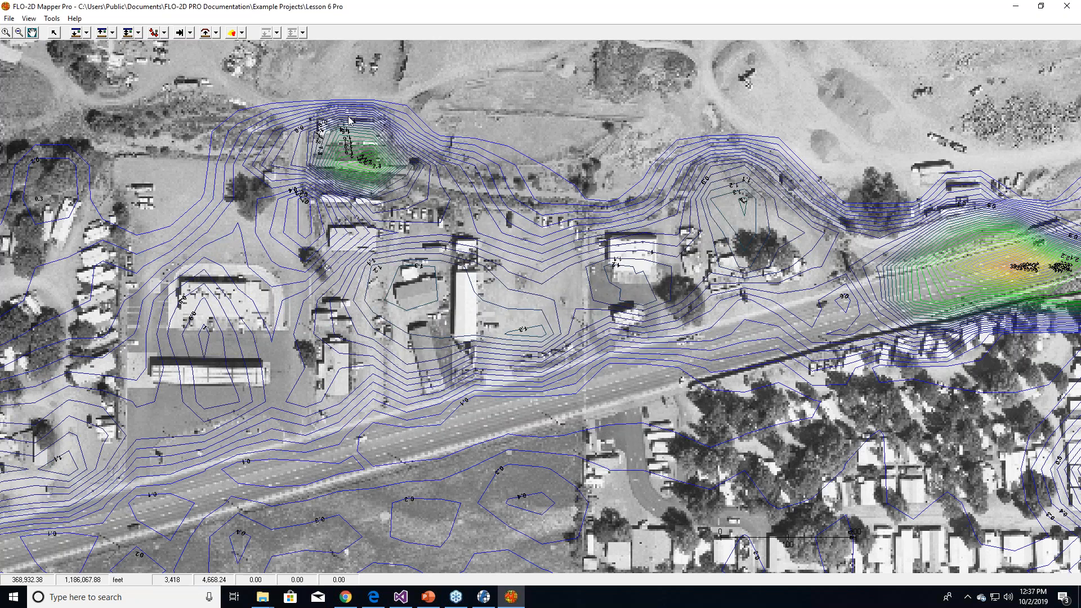
drag(298, 97, 416, 192)
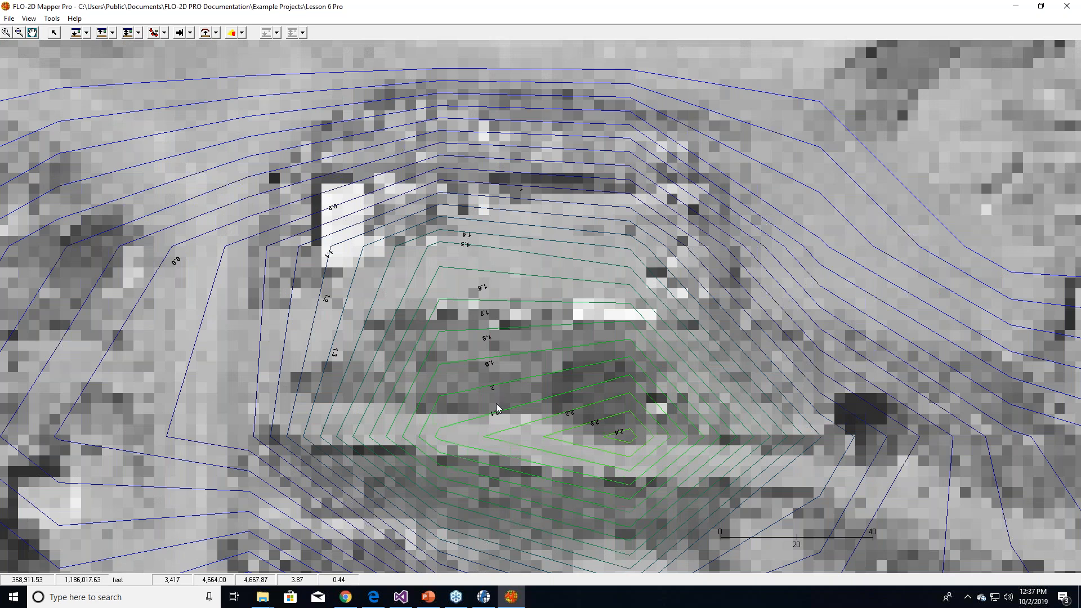
click(6, 31)
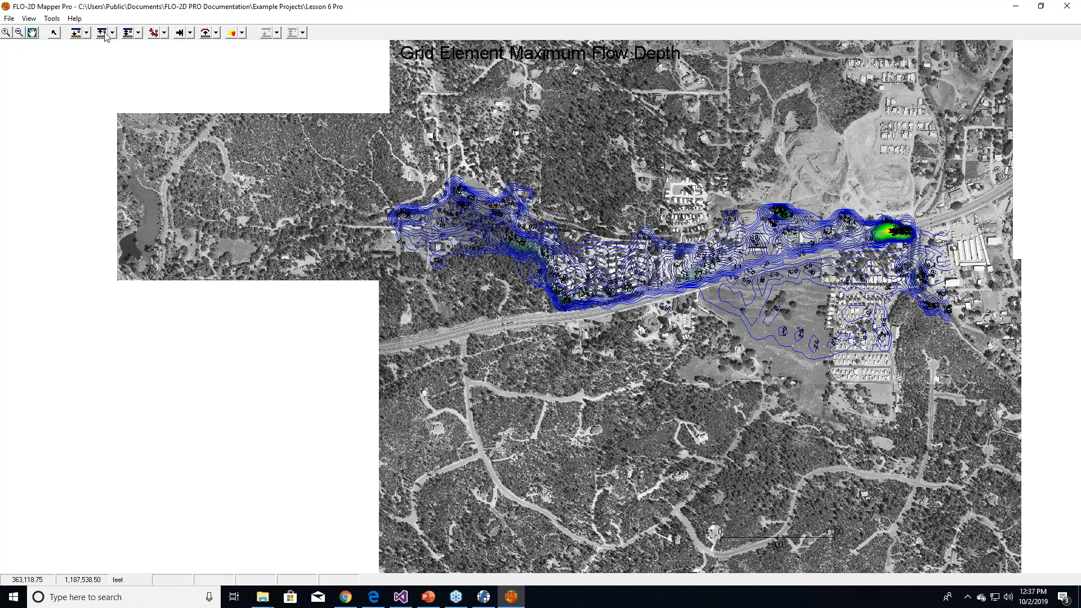
click(113, 32)
click(139, 33)
click(138, 33)
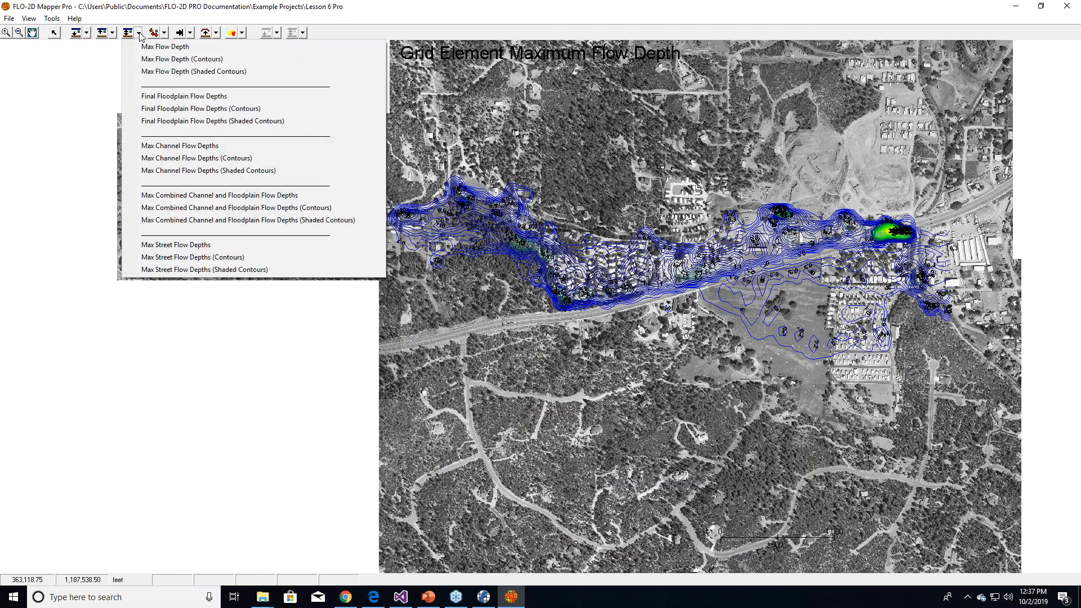
click(898, 52)
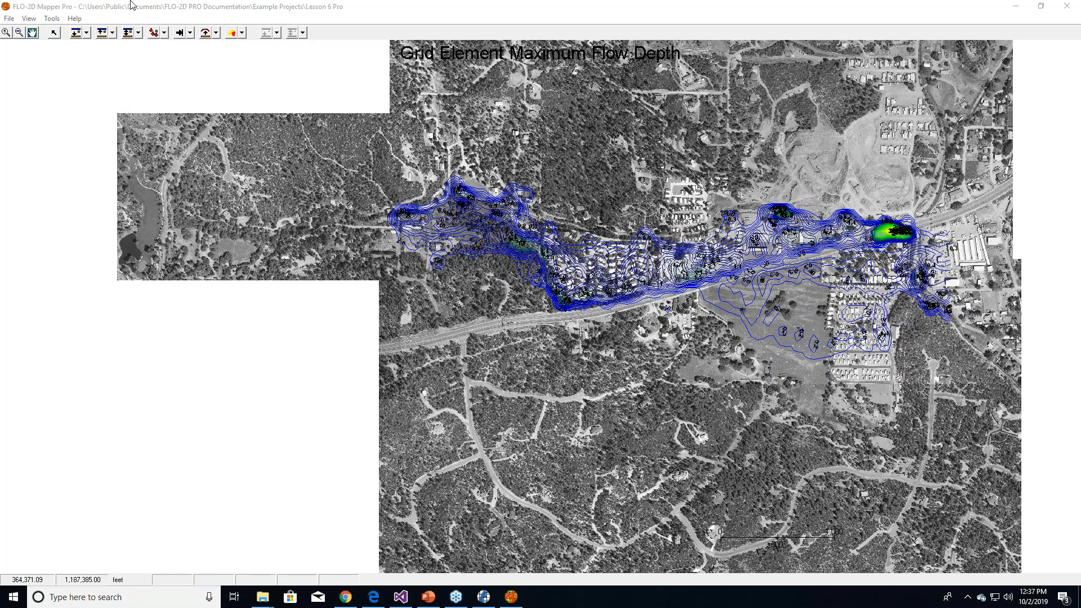
click(139, 33)
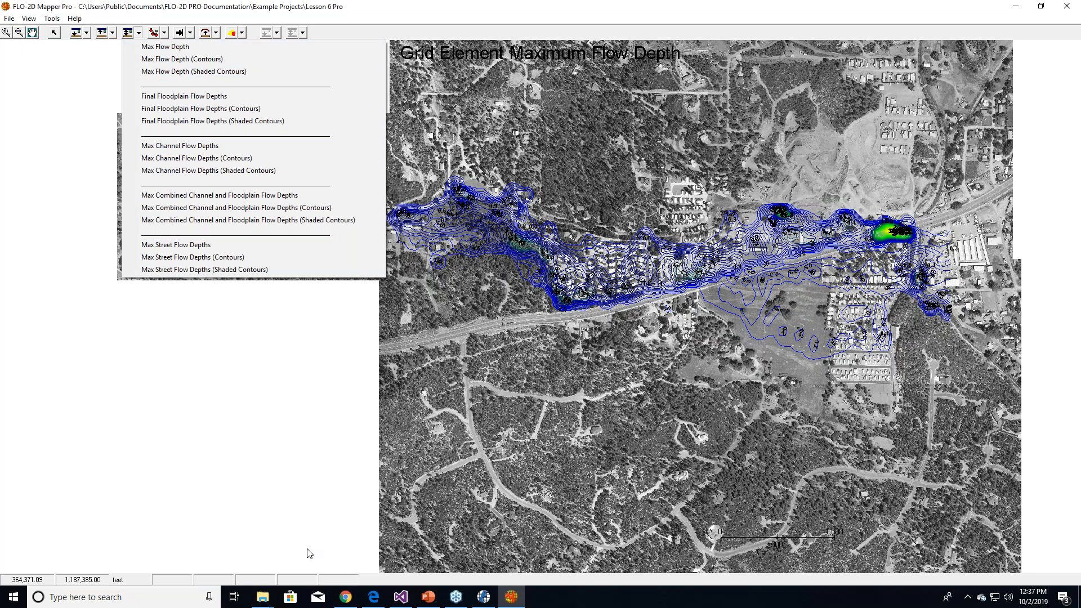
- Switch to the Lesson 6 Pro folder in File Explorer and sort its files by type
click(266, 601)
click(349, 541)
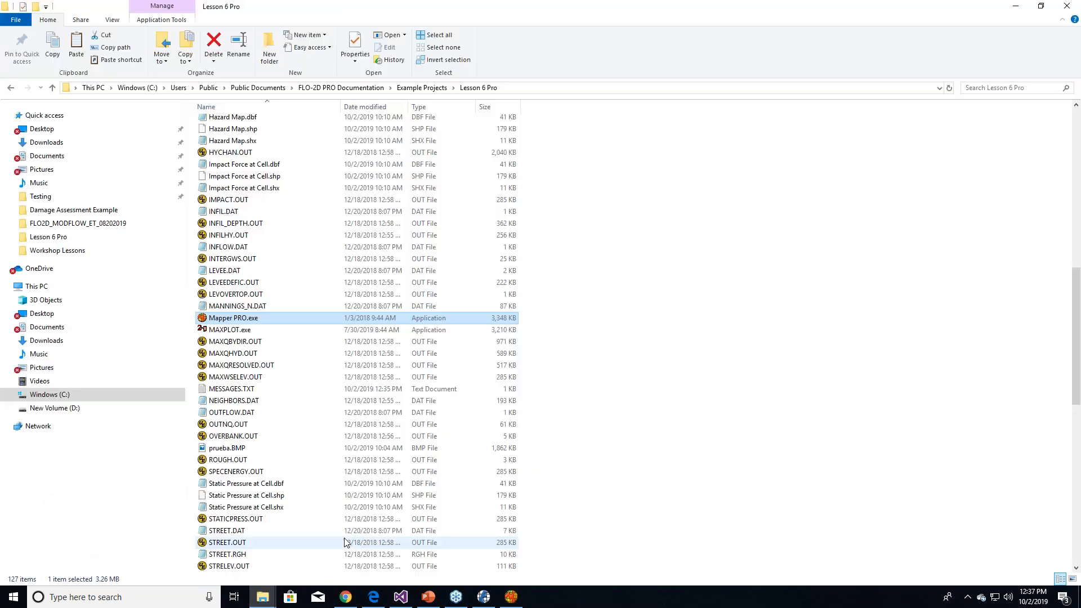
click(445, 106)
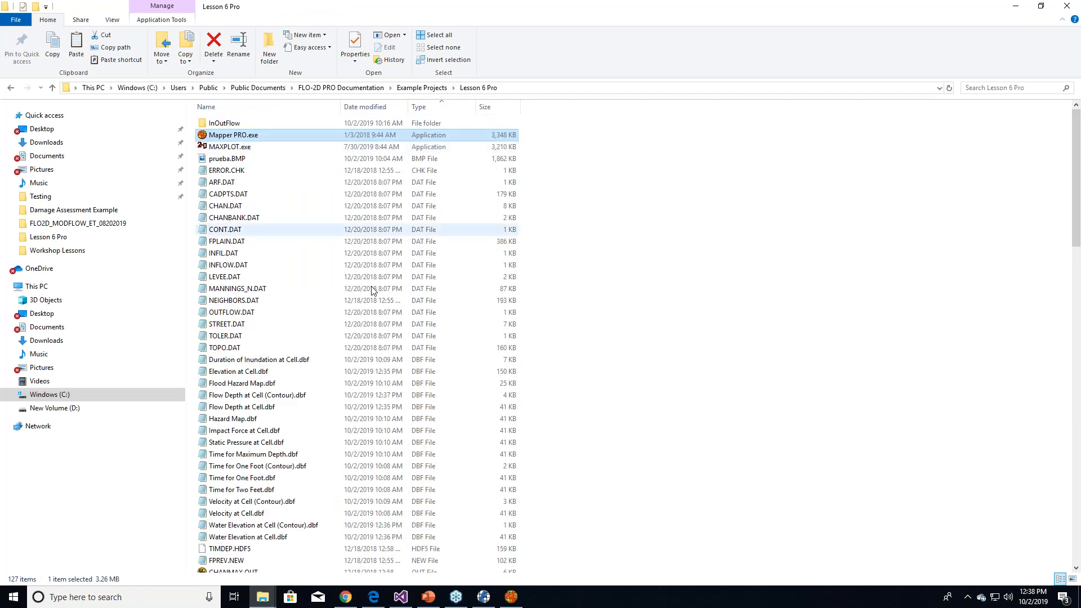
- Look through the shapefiles in the Lesson 6 Pro folder and return to the FLO-2D Mapper Pro map
scroll(372, 360, down, 20)
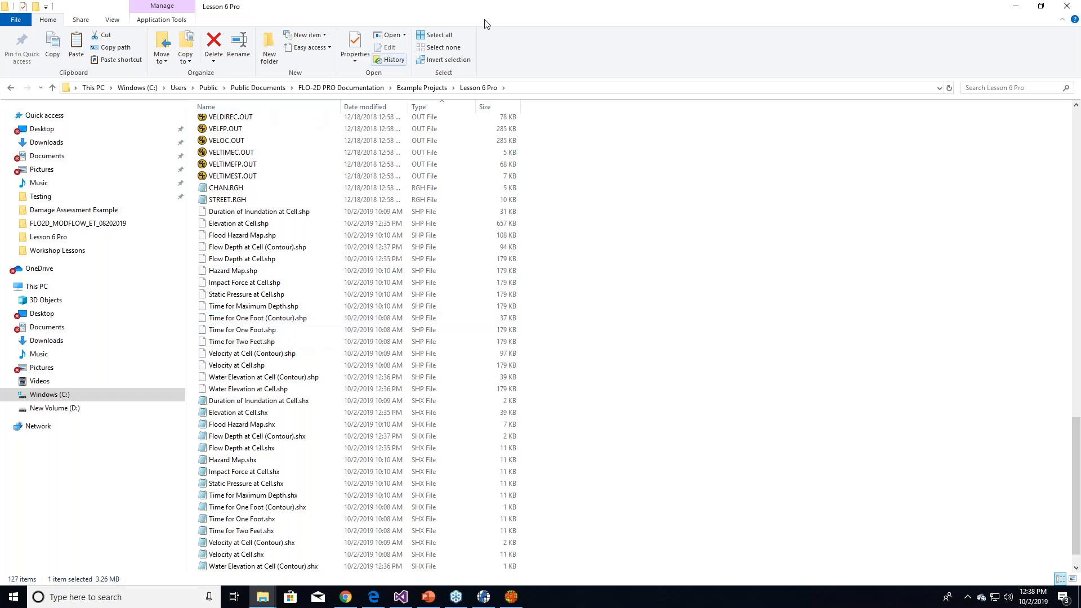
click(1020, 6)
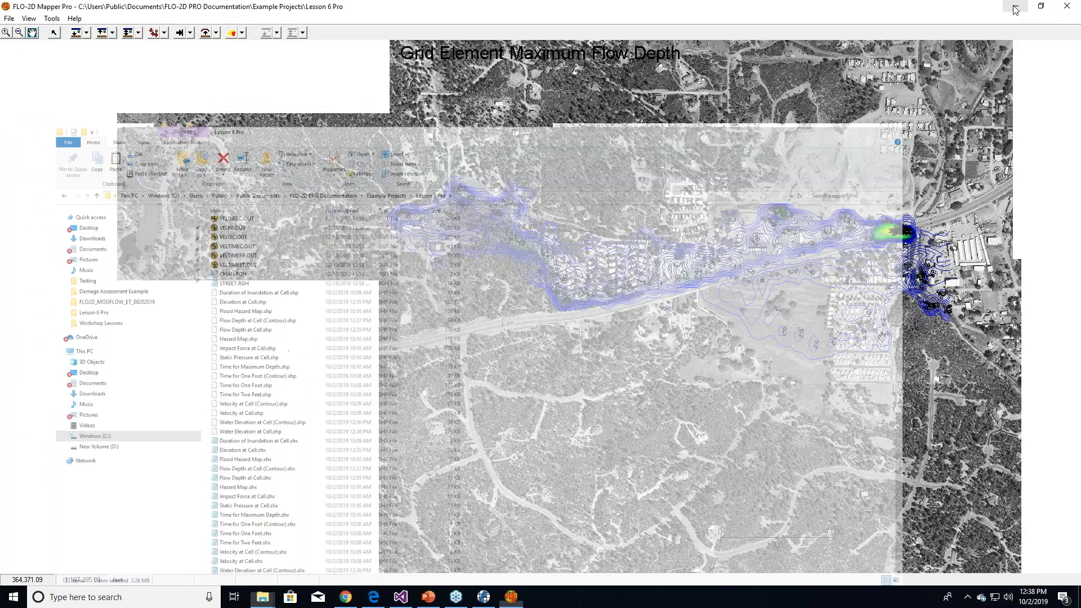
- Try to display the final floodplain flow depths as shaded contours over the aerial image
click(138, 32)
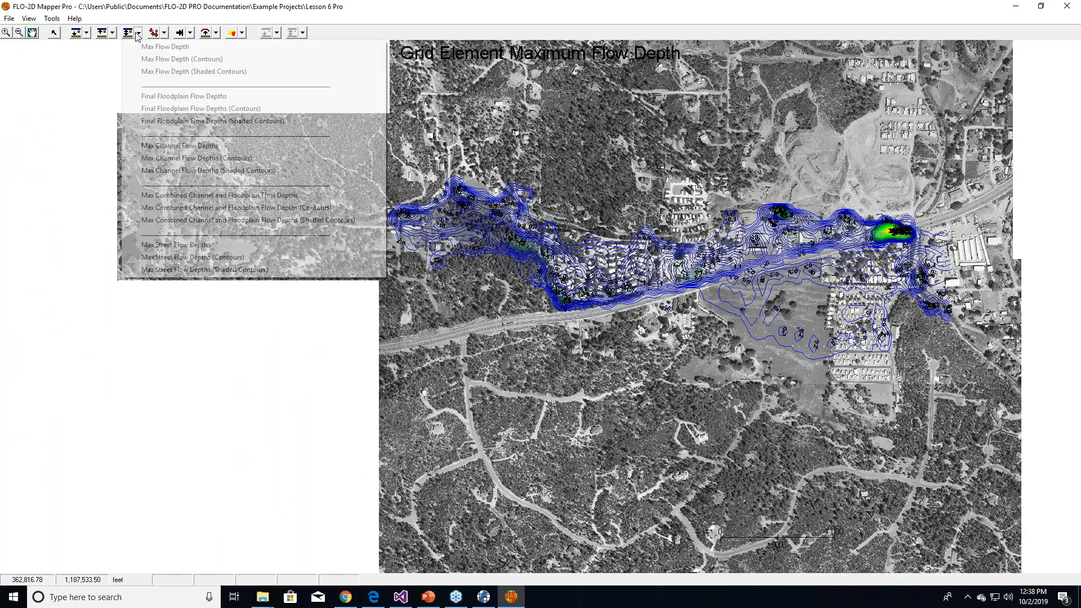
click(188, 121)
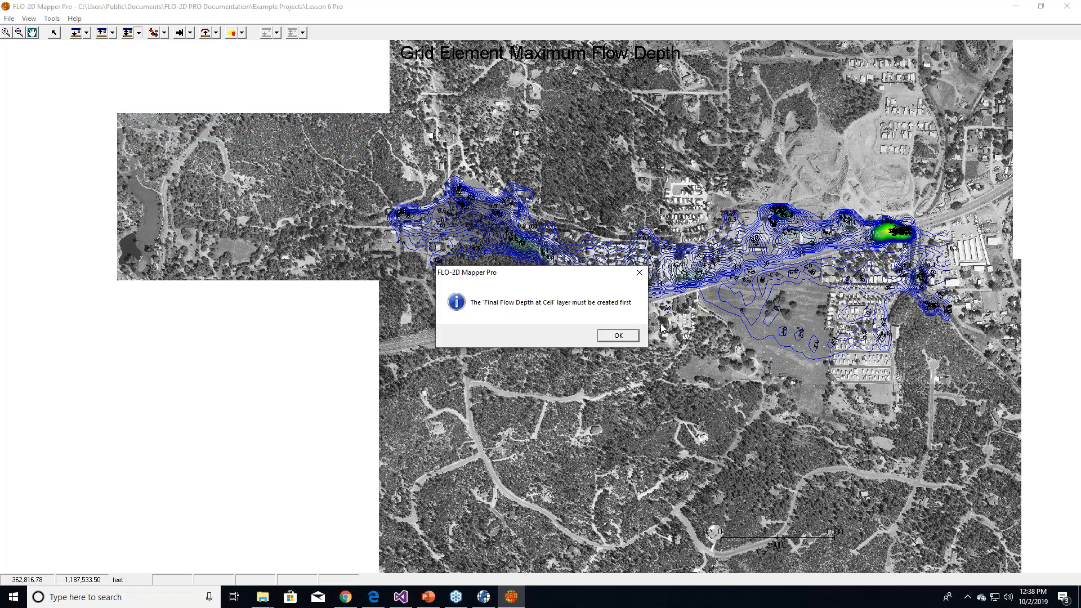
click(627, 339)
- Display the maximum flow depth as labeled shaded contours with a 0.1 increment
click(139, 33)
click(150, 73)
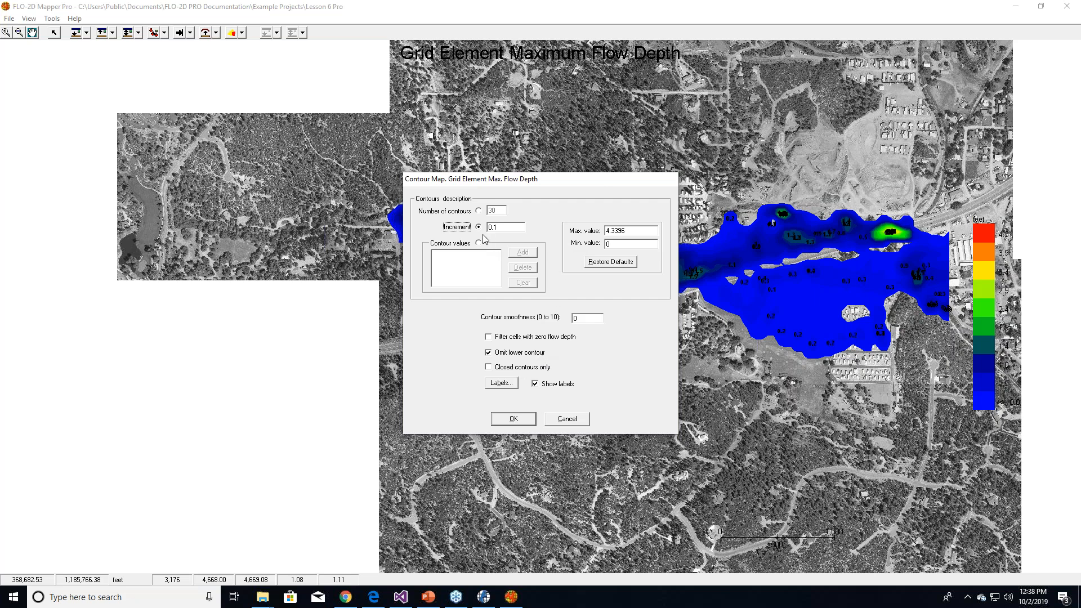
click(584, 420)
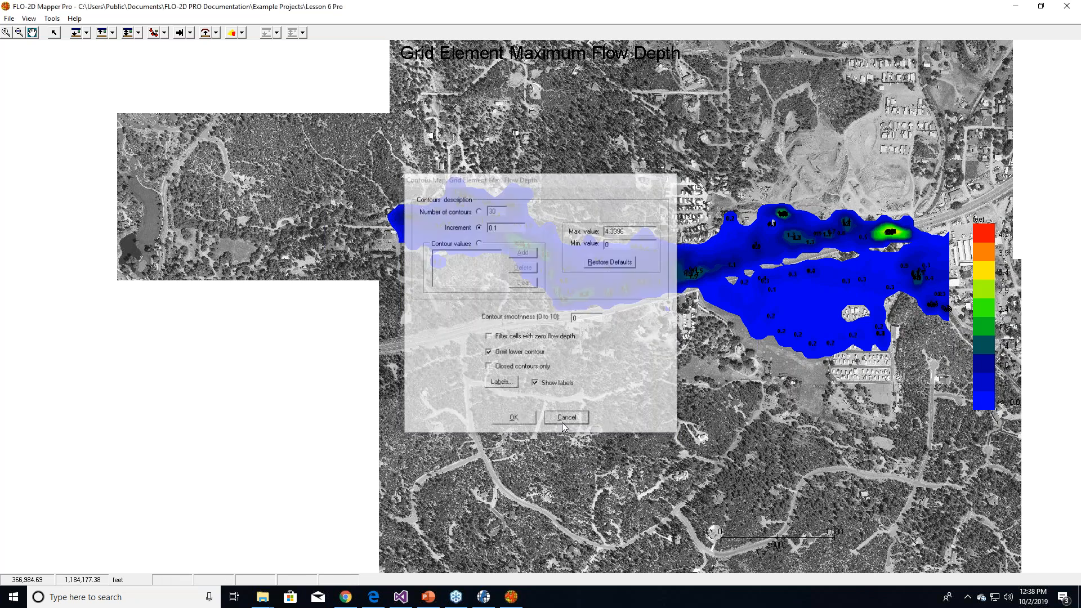
- Open the symbol properties of the Flow Depth at Cell (Shaded Contour) layer and review its unique, class and label options
click(29, 18)
click(55, 72)
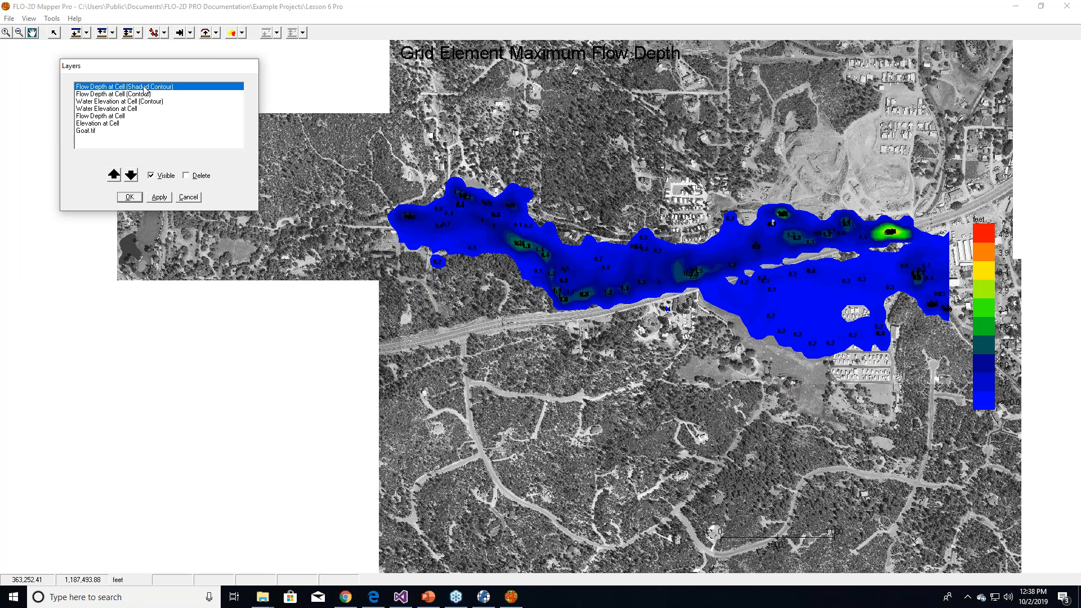
double_click(144, 89)
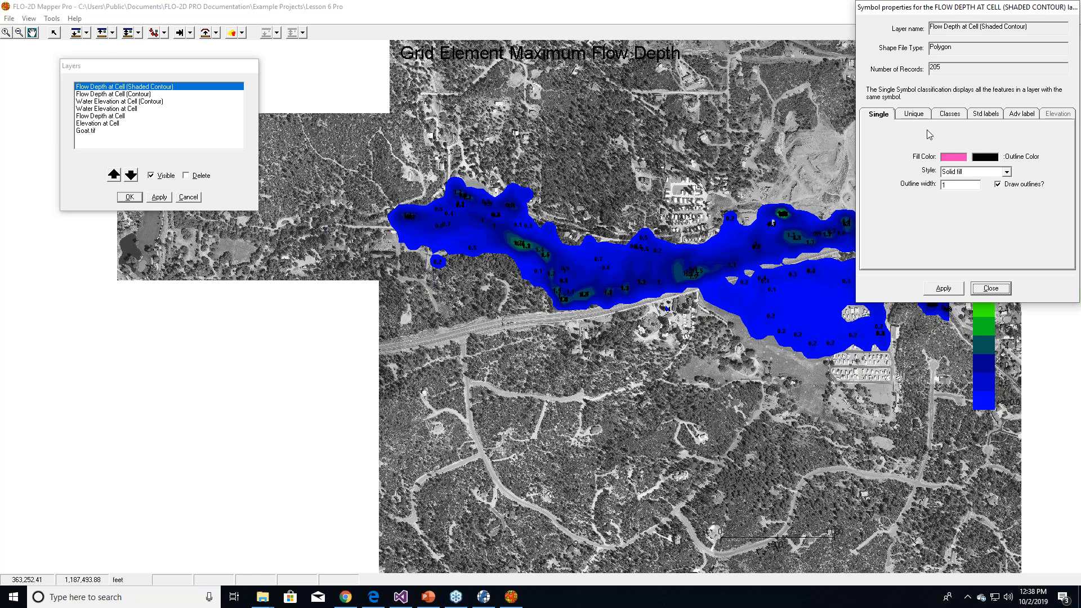
click(914, 115)
click(951, 114)
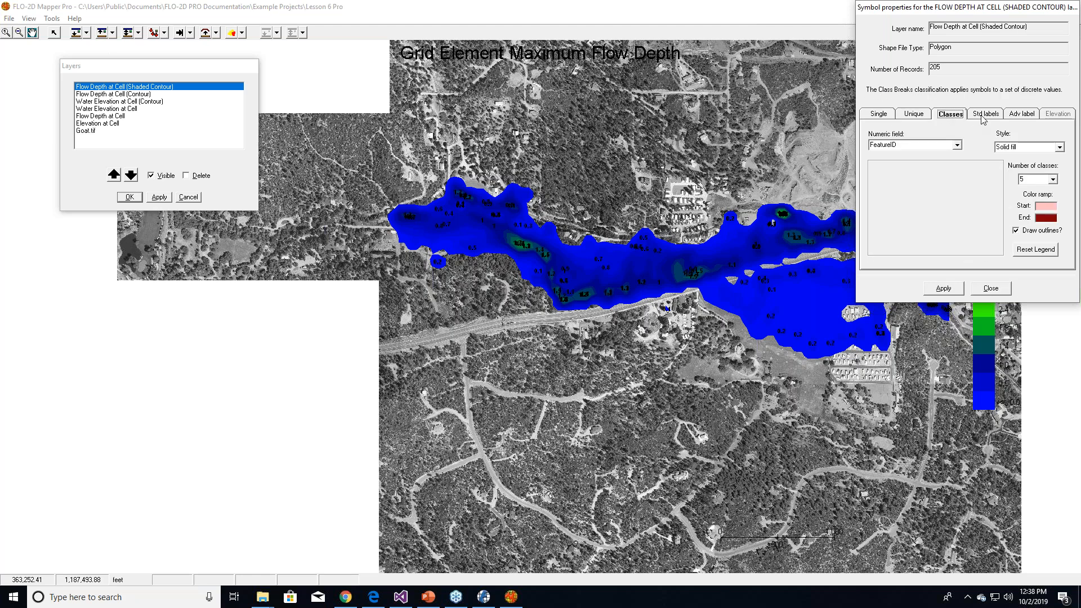
click(982, 116)
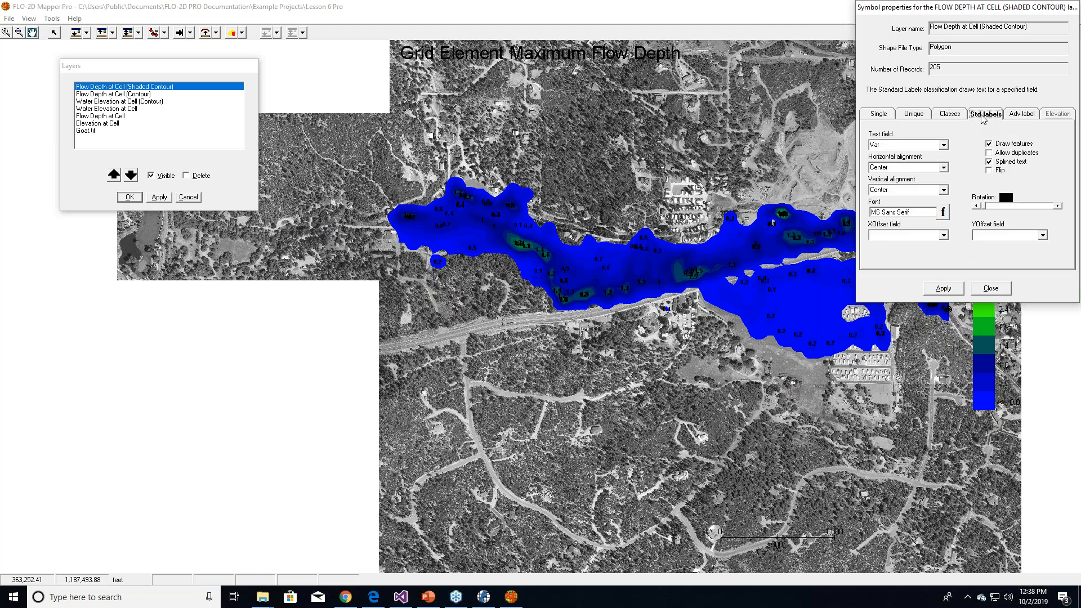
click(1028, 116)
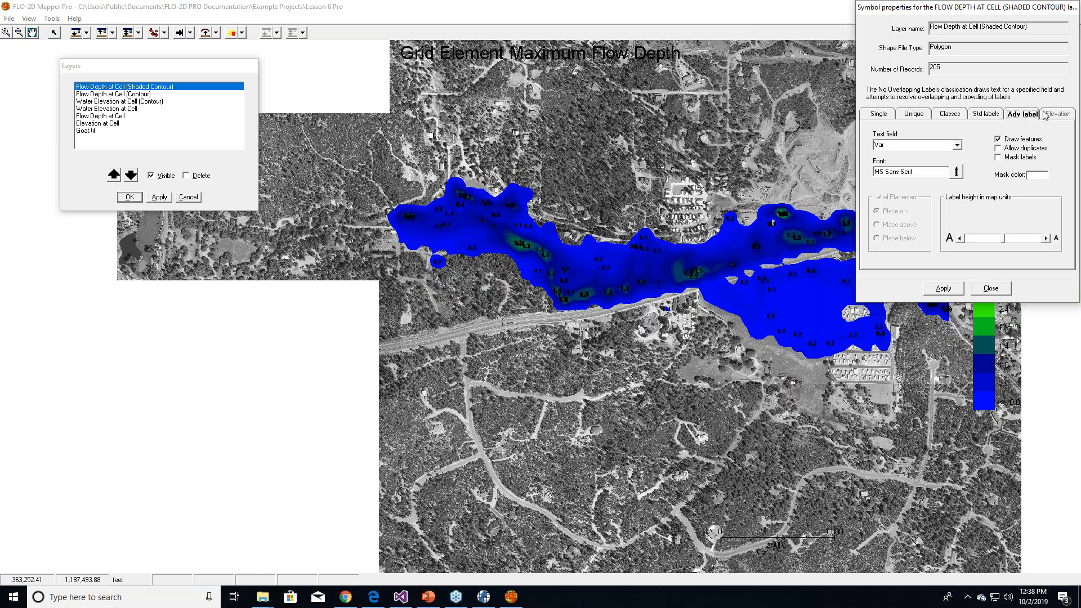
- Check the fill and outline color choices for the layer's single symbol and cancel them
click(874, 114)
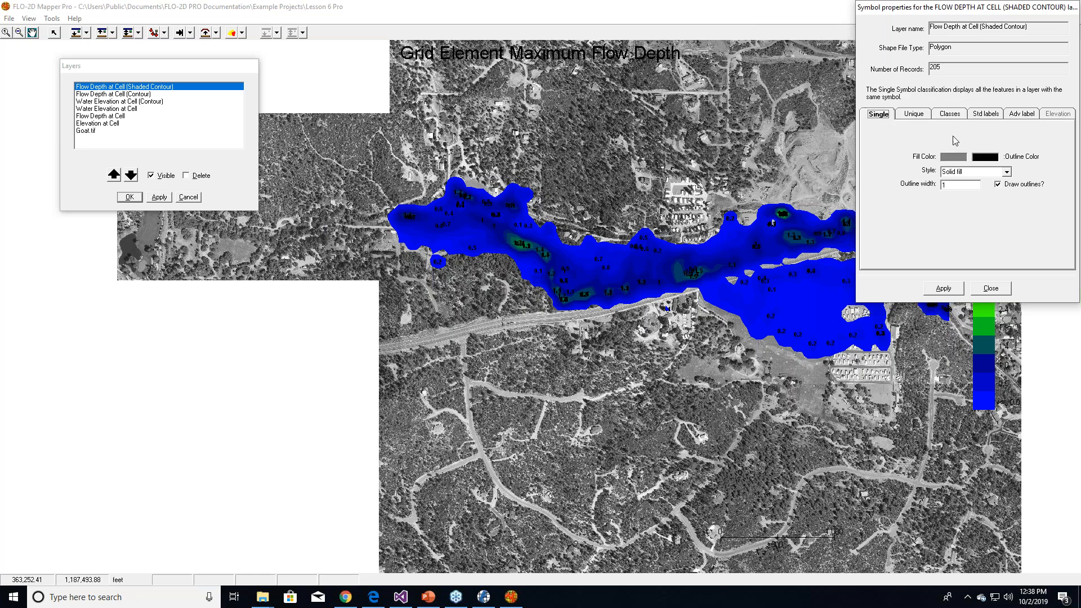
click(959, 157)
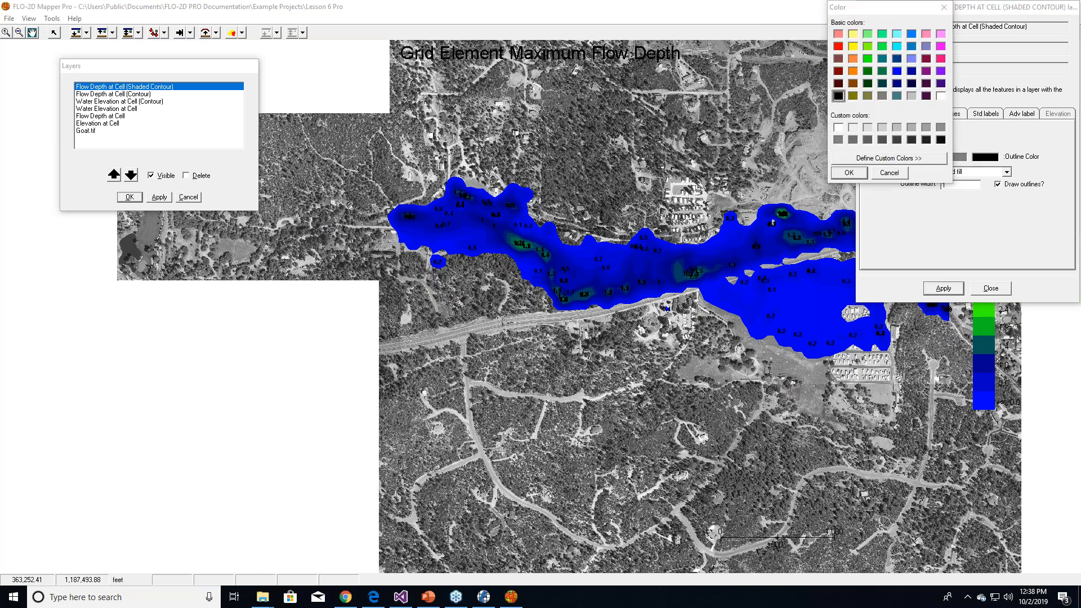
click(895, 172)
click(992, 162)
click(896, 171)
- Try to apply a transparent fill to the shaded contour layer through class breaks on the FeatureID field
click(914, 114)
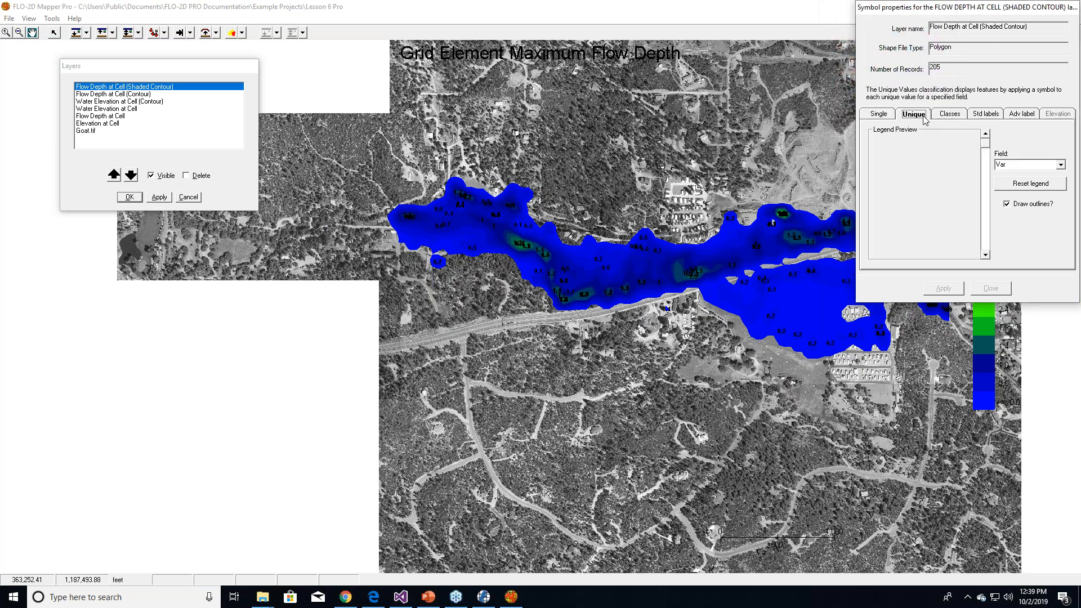
click(950, 116)
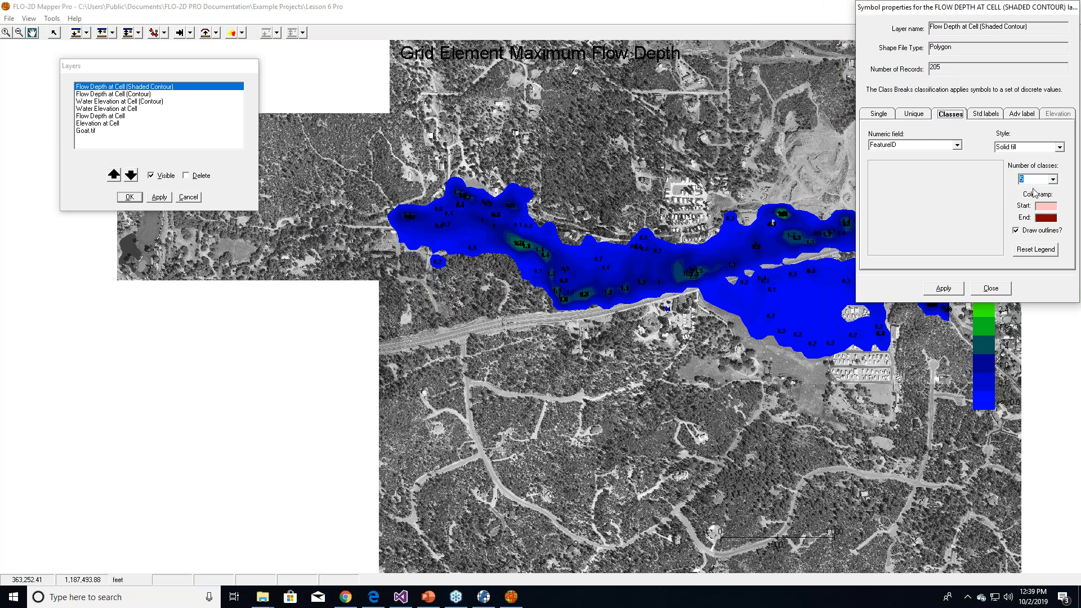
click(1059, 148)
click(1015, 165)
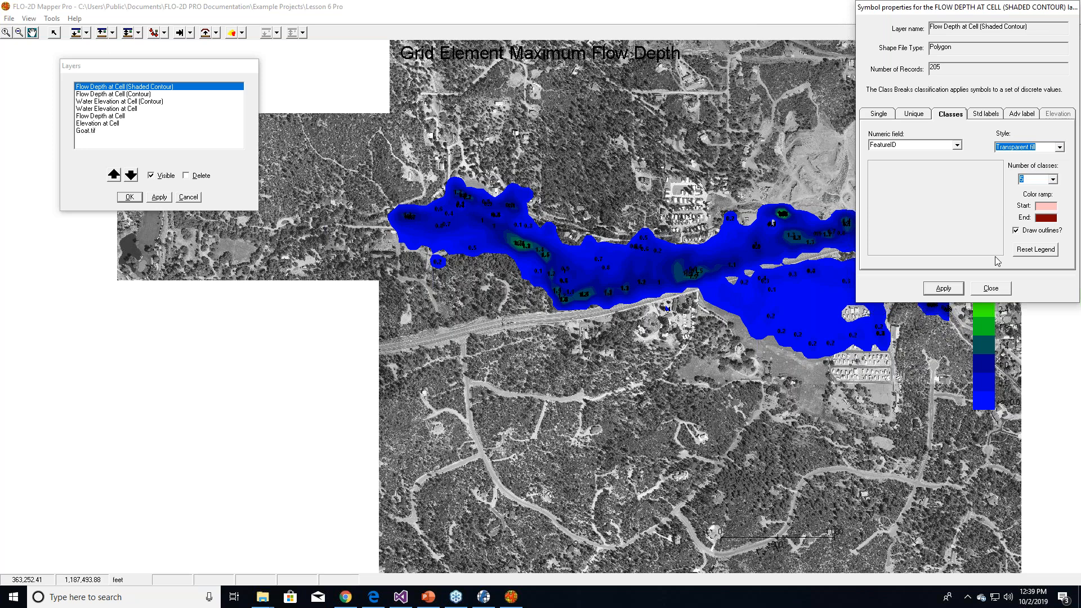
click(945, 289)
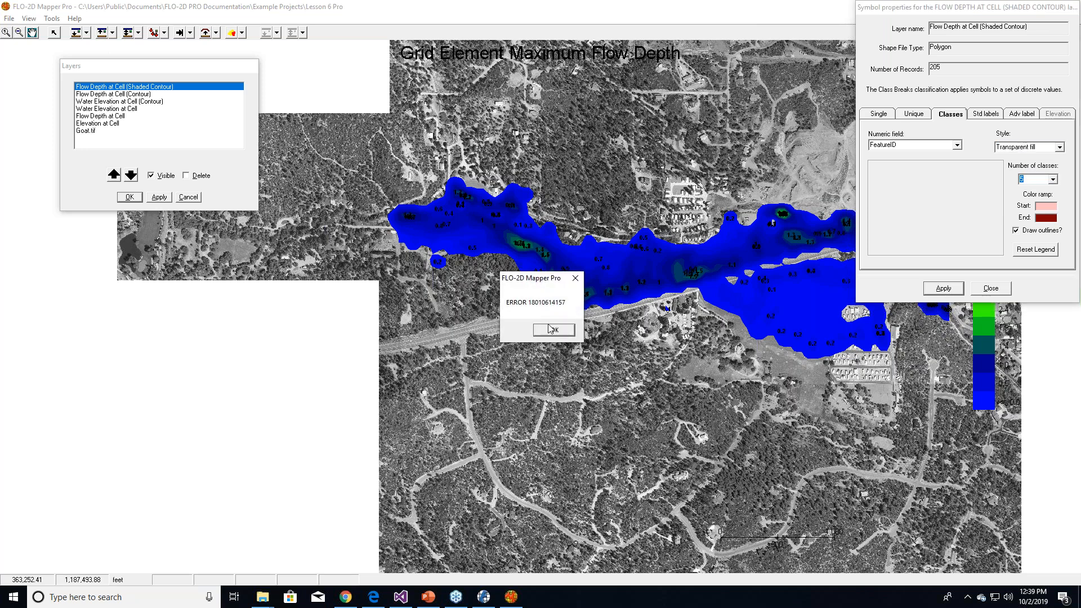
click(565, 330)
click(941, 291)
click(555, 330)
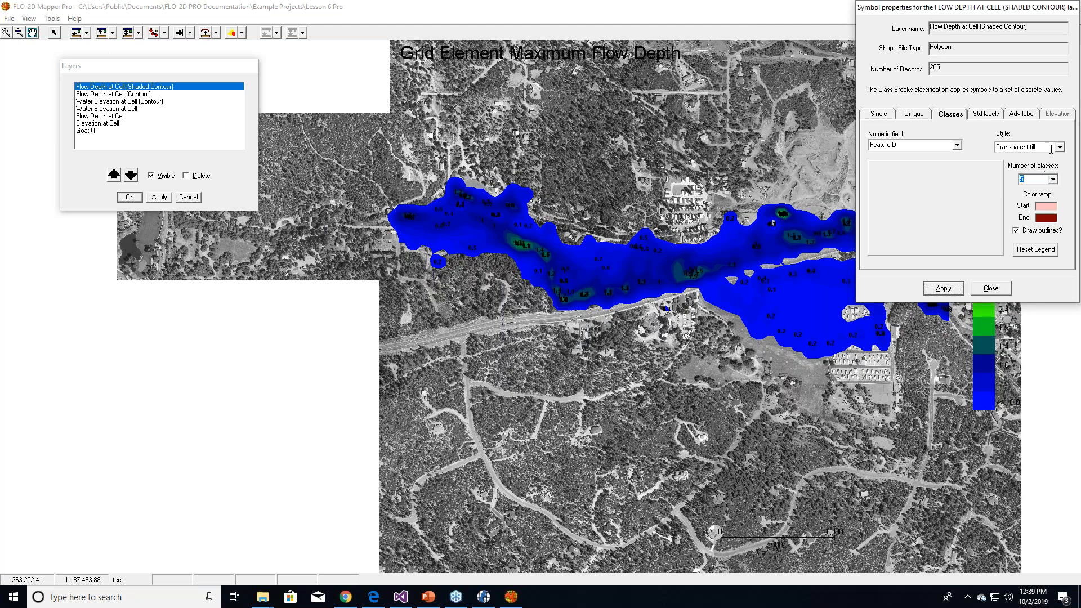
- Try to apply the transparent fill class breaks with Var as the numeric field
click(957, 146)
click(900, 163)
click(946, 292)
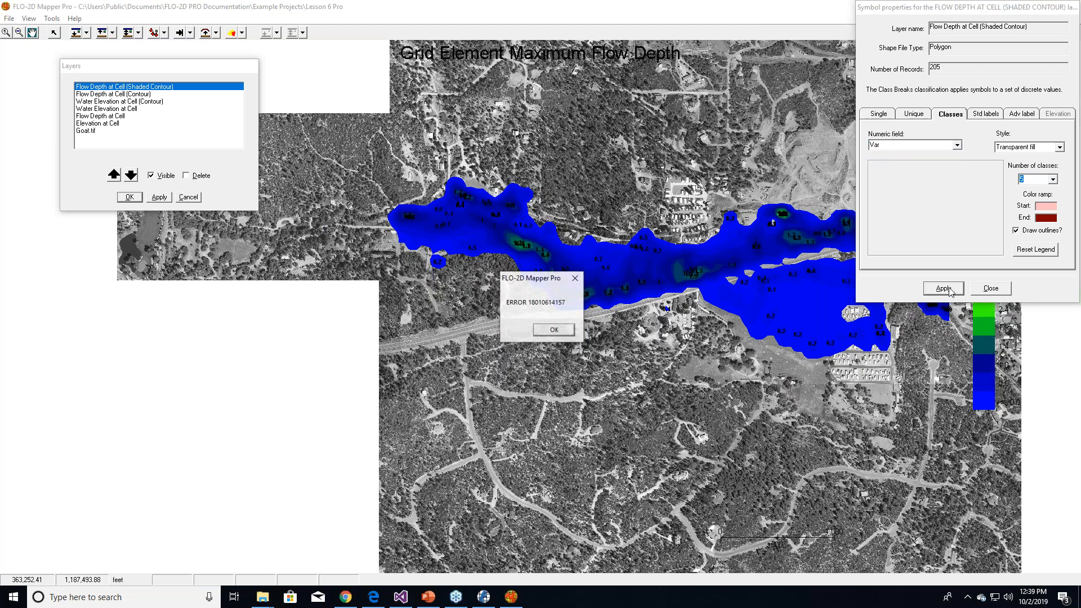
click(541, 335)
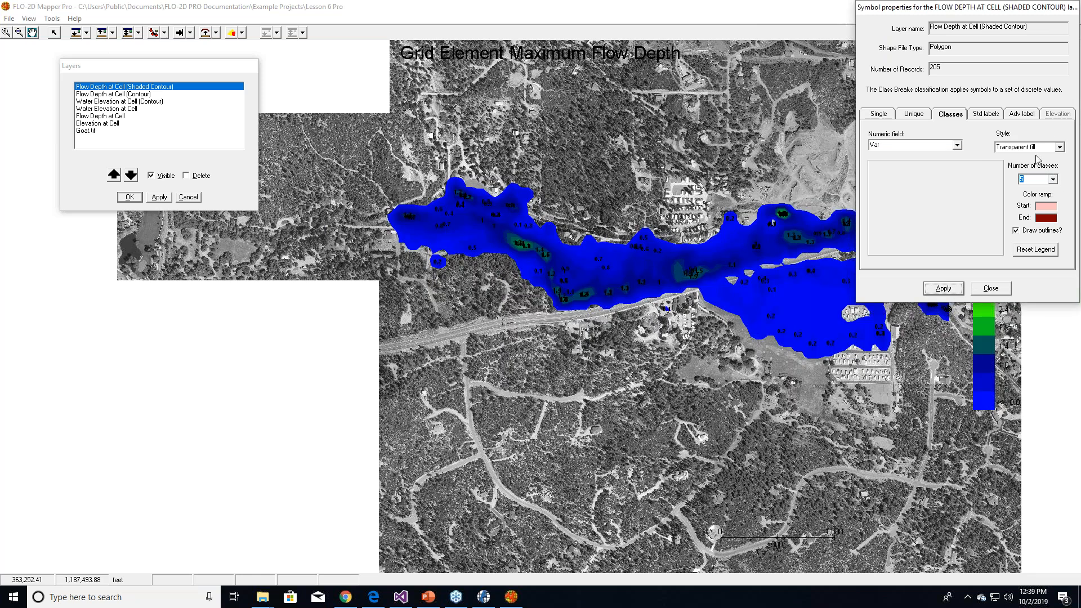
- Apply non-overlapping advanced labels from the Var field to the shaded flow depth contour layer
click(986, 114)
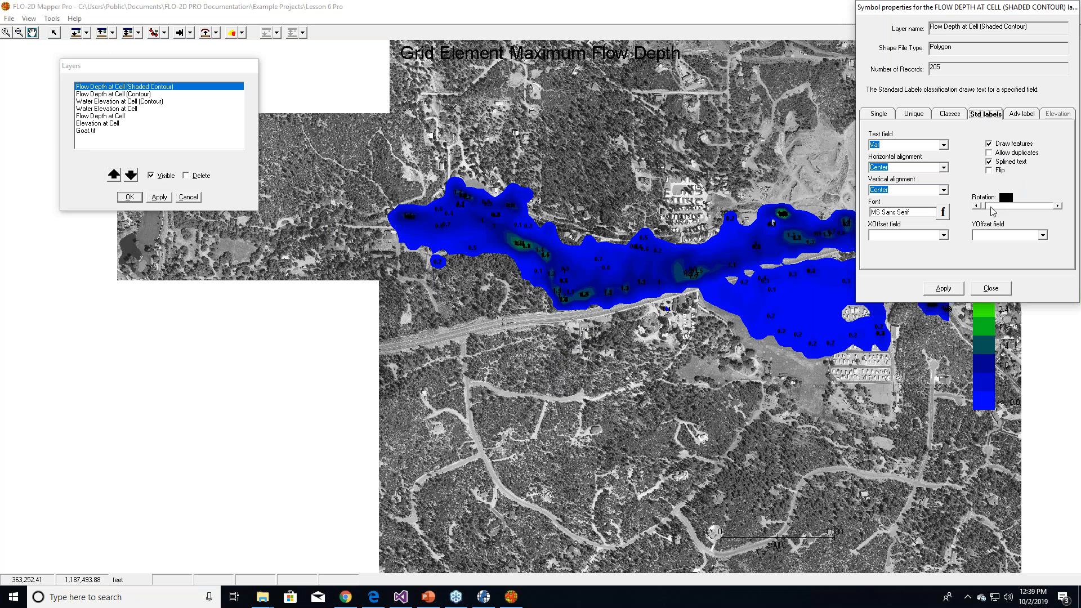
click(1026, 116)
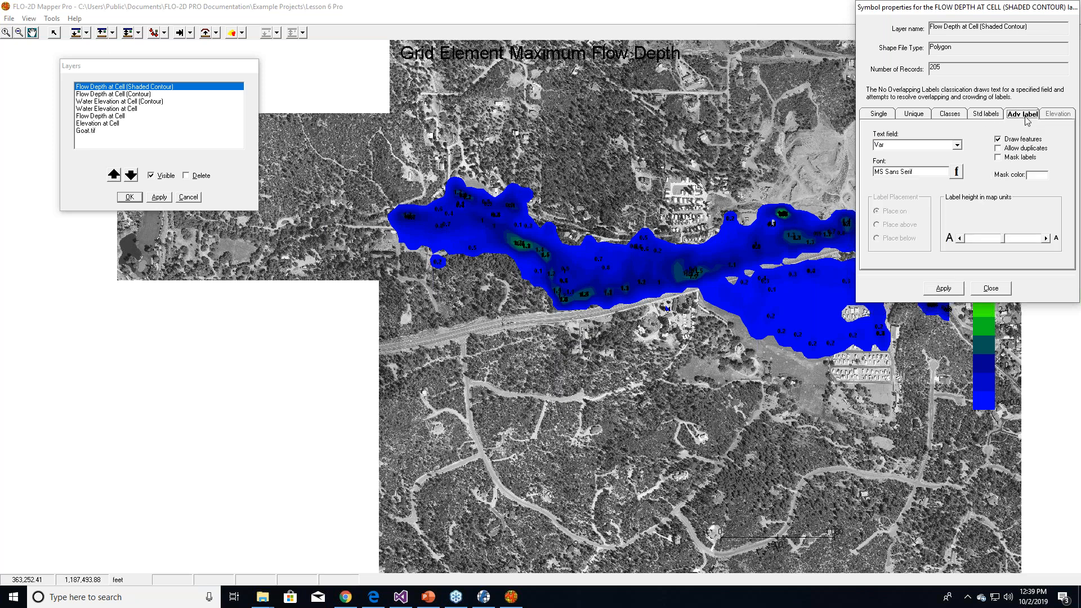
click(958, 292)
- Try the transparent fill class breaks on FeatureID again, and close the symbol properties and the layer list
click(959, 116)
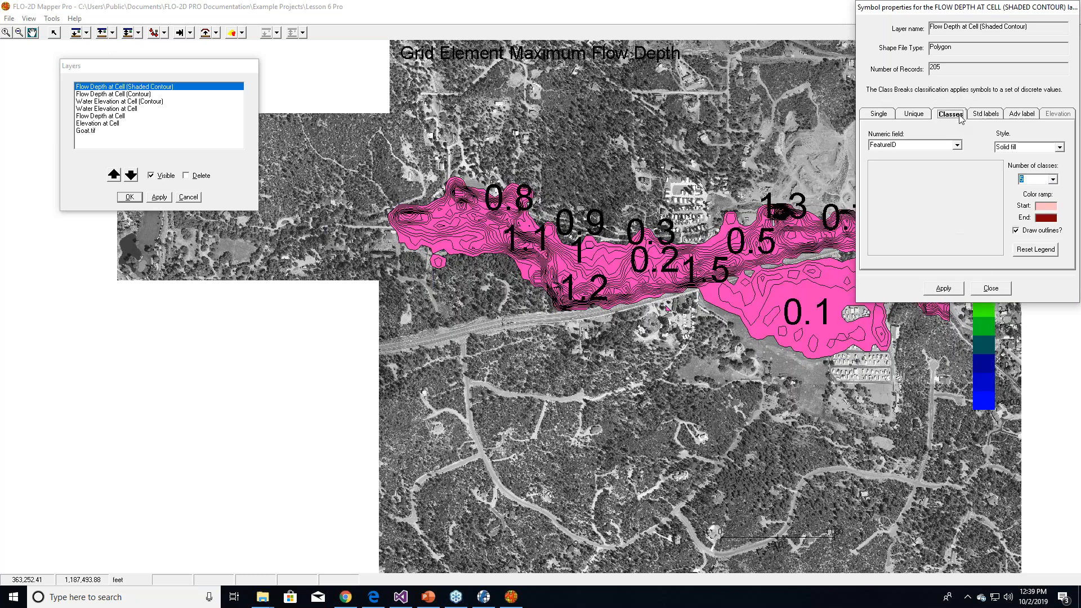
click(1059, 148)
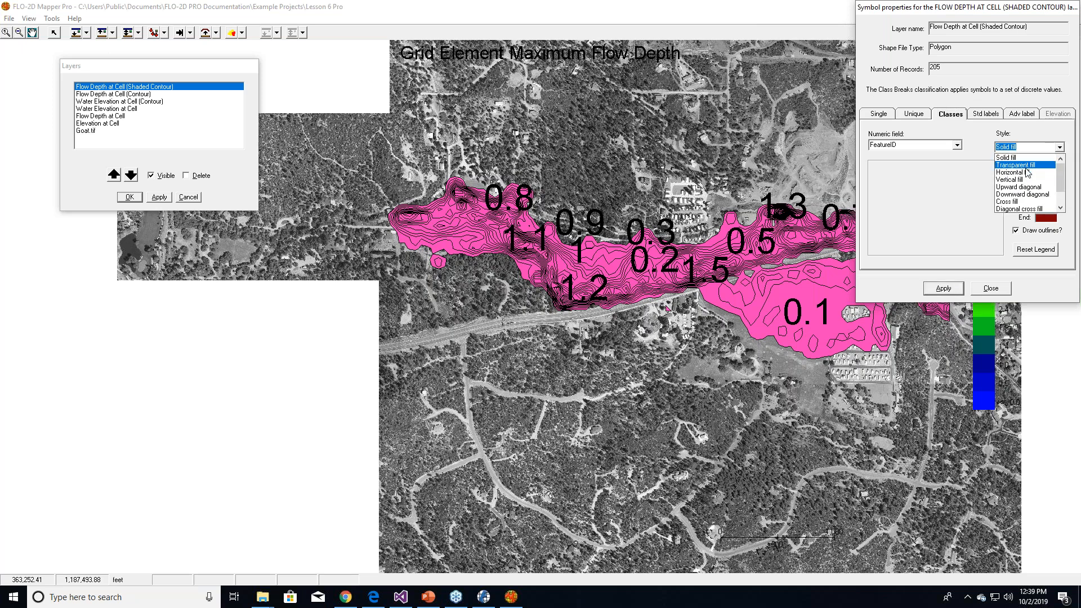
click(1026, 165)
click(957, 290)
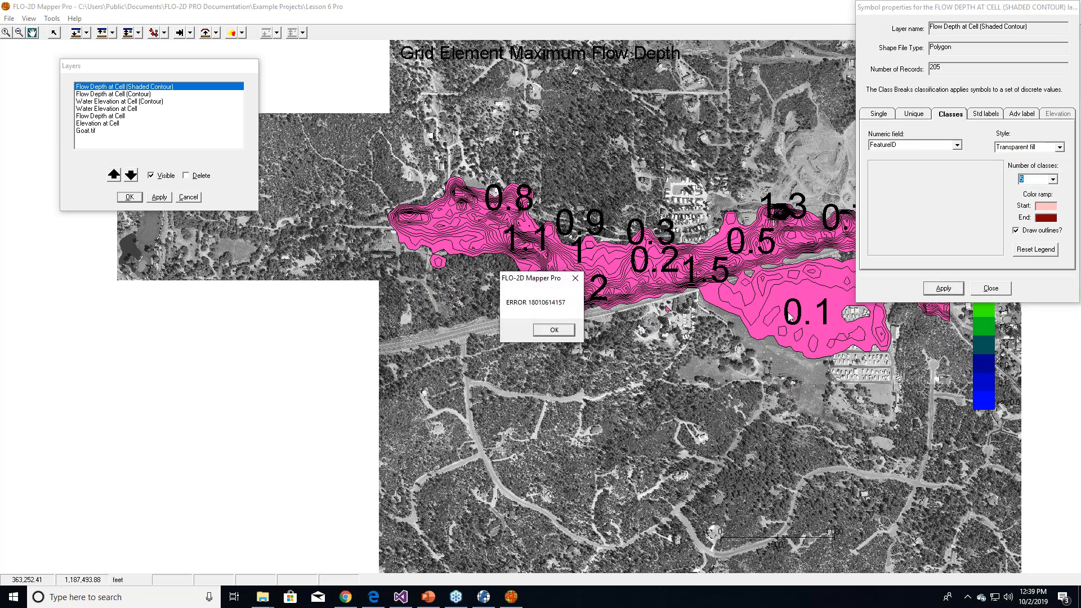
click(554, 330)
click(991, 289)
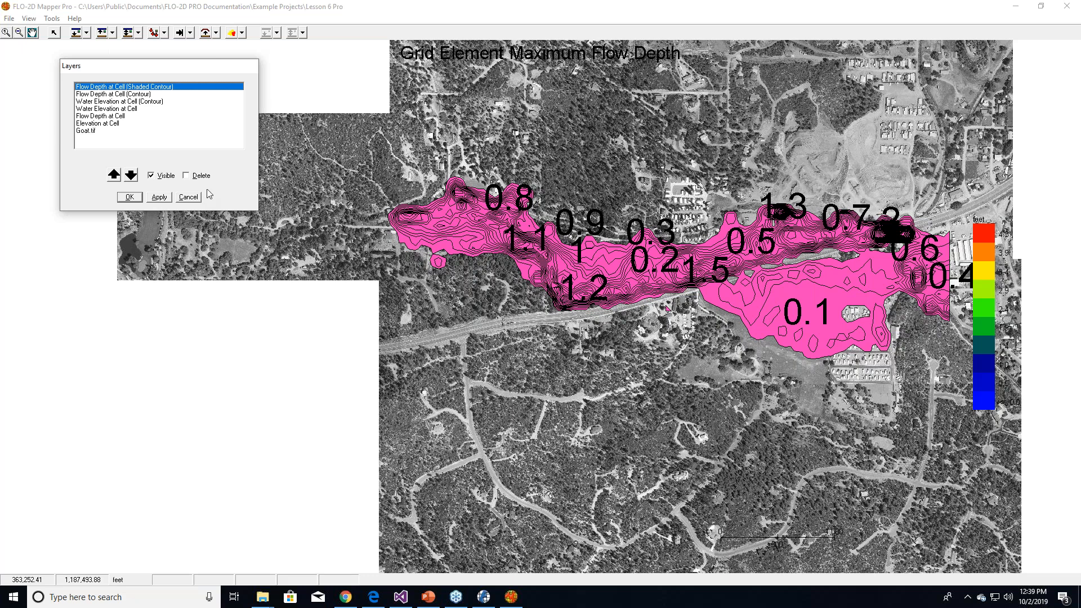
click(195, 200)
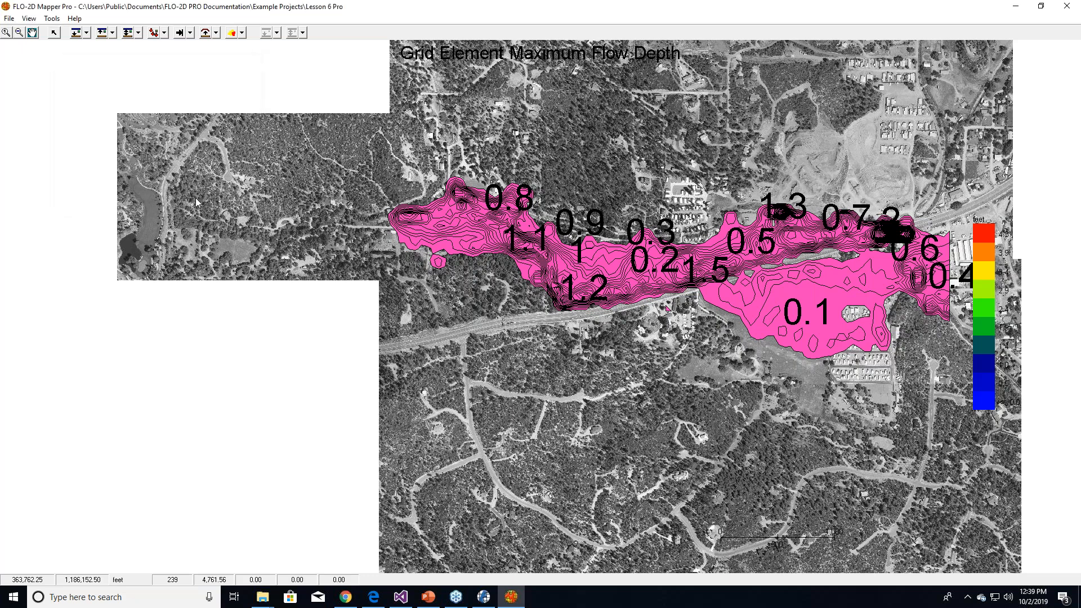
- Display the final floodplain flow depths as a grid and as shaded contours
click(138, 32)
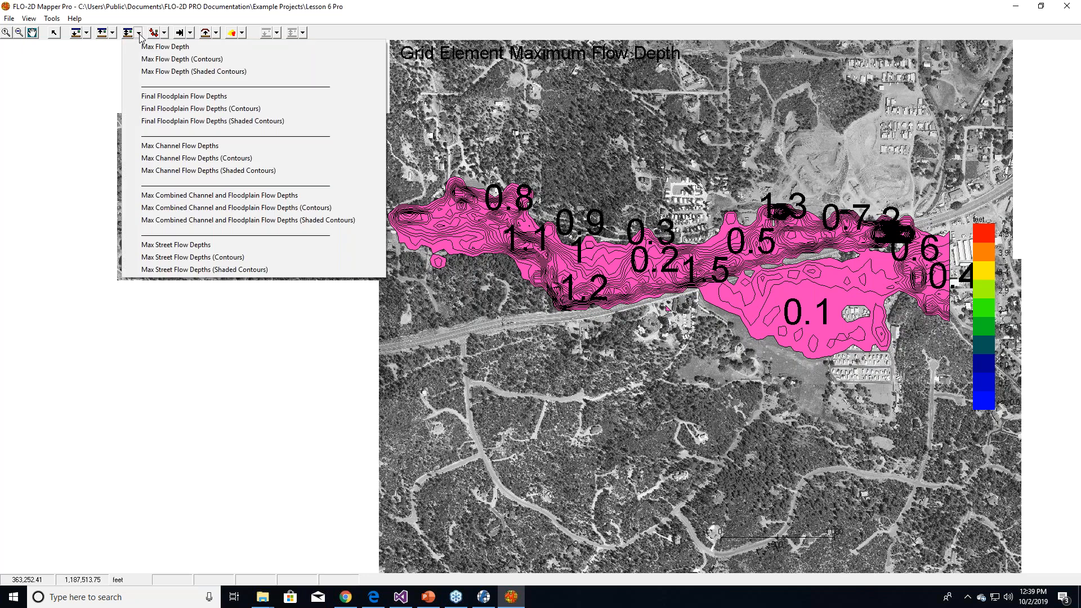
click(170, 97)
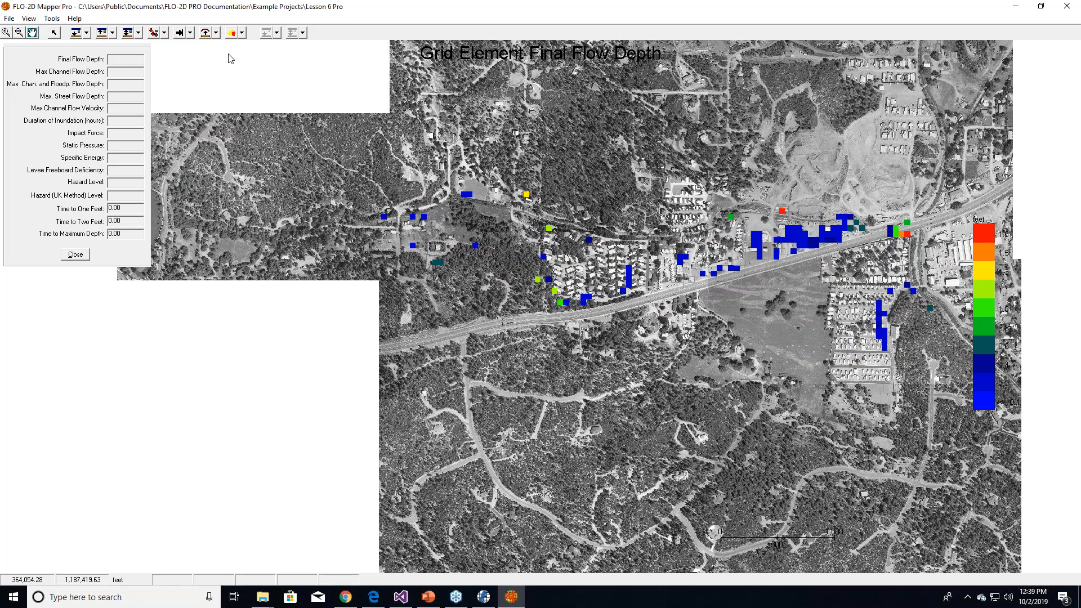
click(141, 34)
click(186, 121)
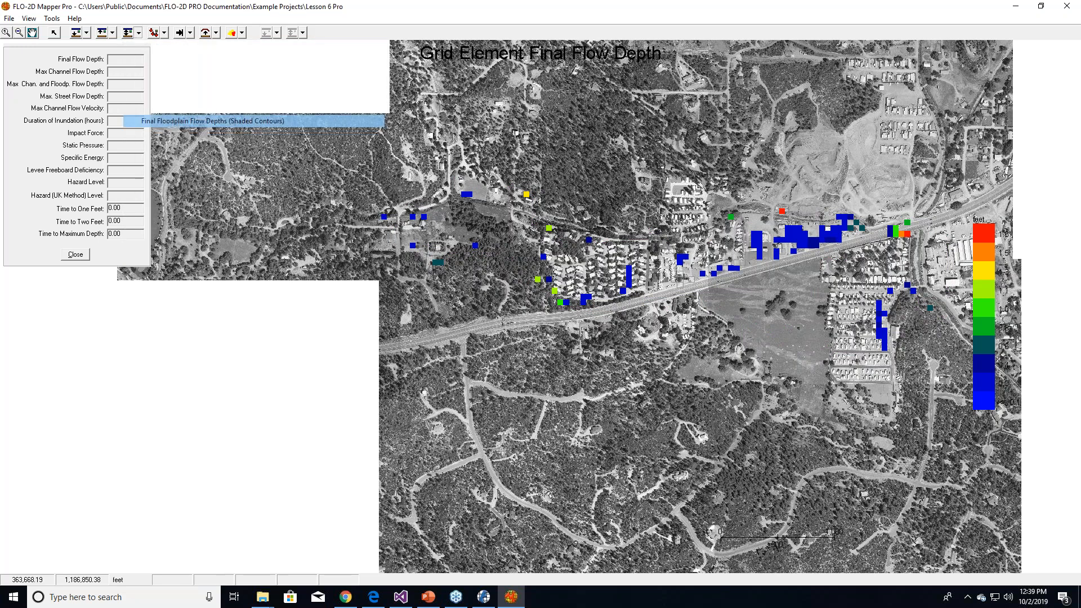
- Display the maximum velocity of the grid elements over the aerial image
click(139, 34)
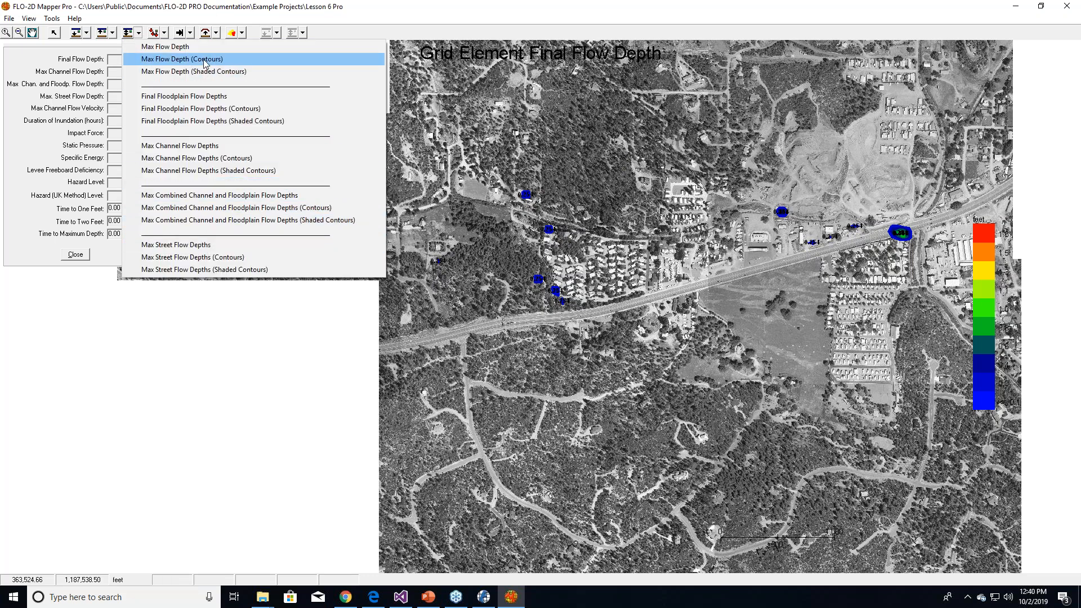
click(165, 33)
click(164, 34)
click(180, 46)
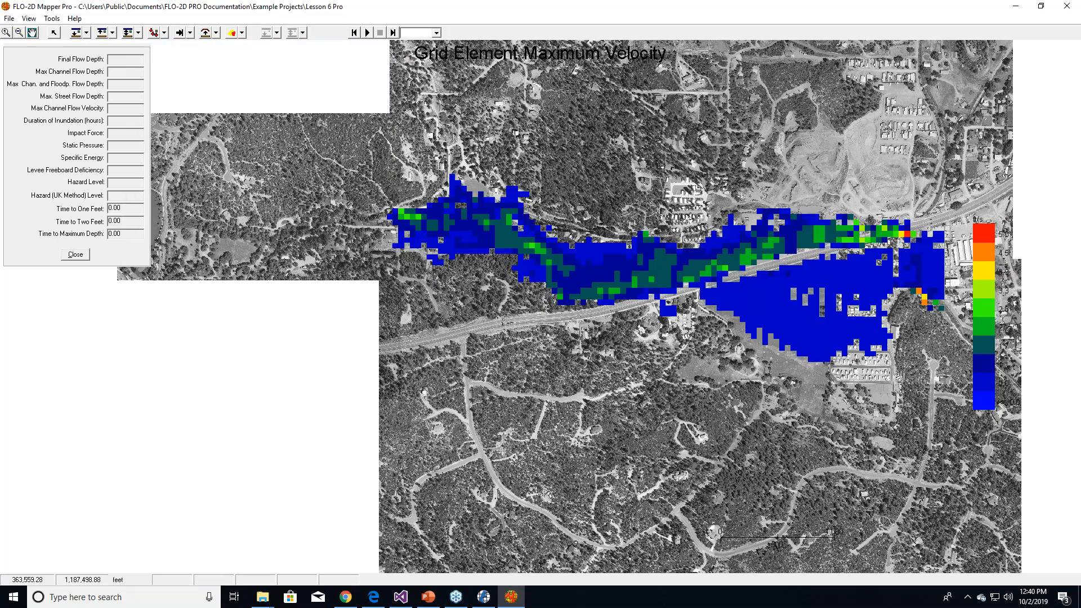
- Plot the maximum velocity as vectors with a scale factor of 1
click(164, 33)
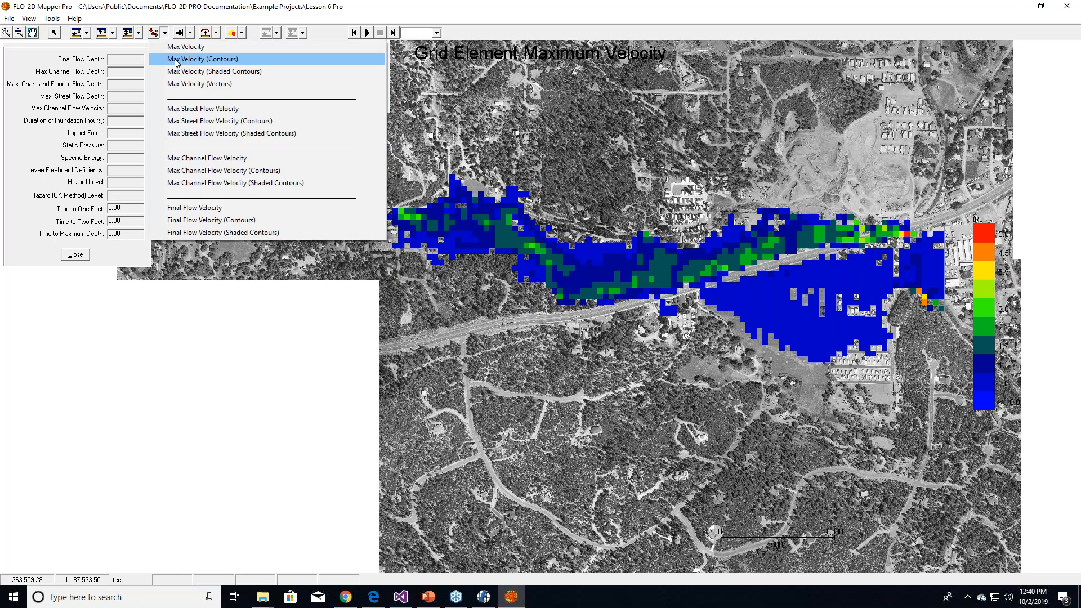
click(174, 85)
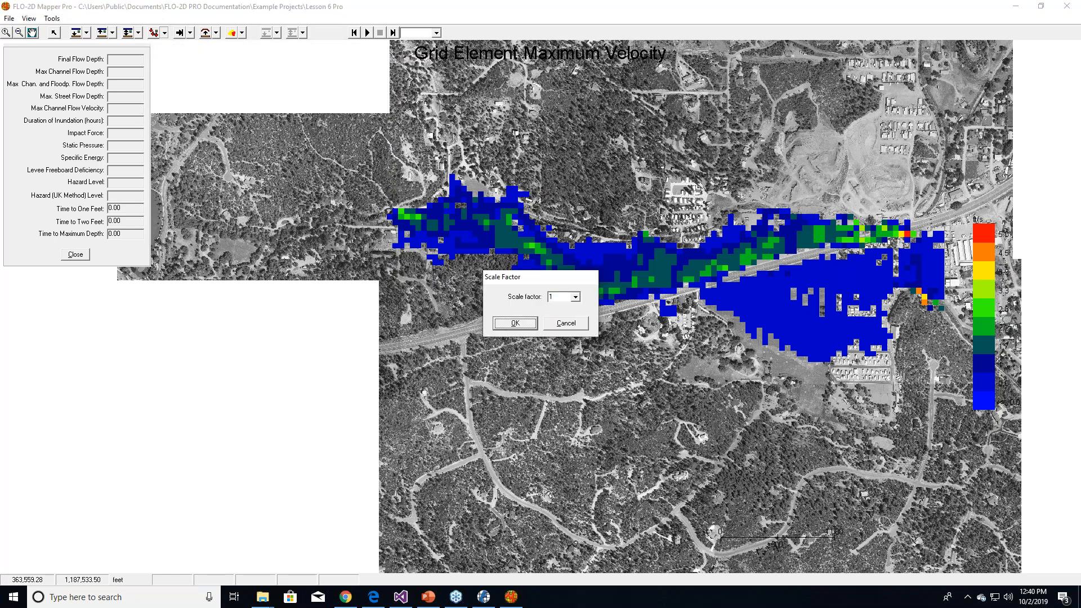
click(524, 323)
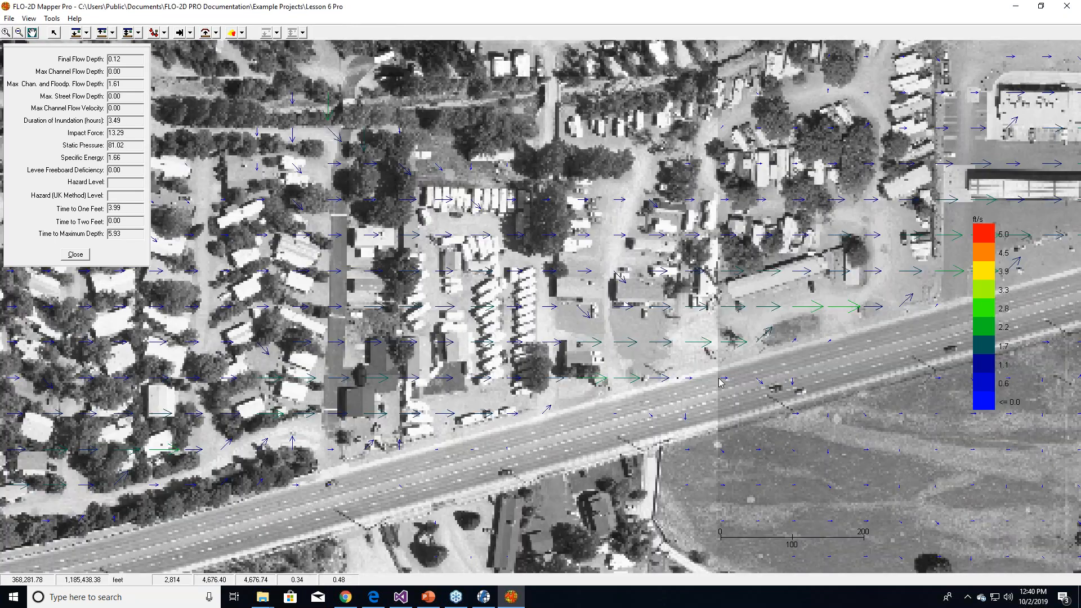
- Replot the maximum velocity as vectors with a larger scale factor, and close the table of variables
click(167, 33)
click(186, 84)
click(576, 297)
click(560, 327)
click(515, 322)
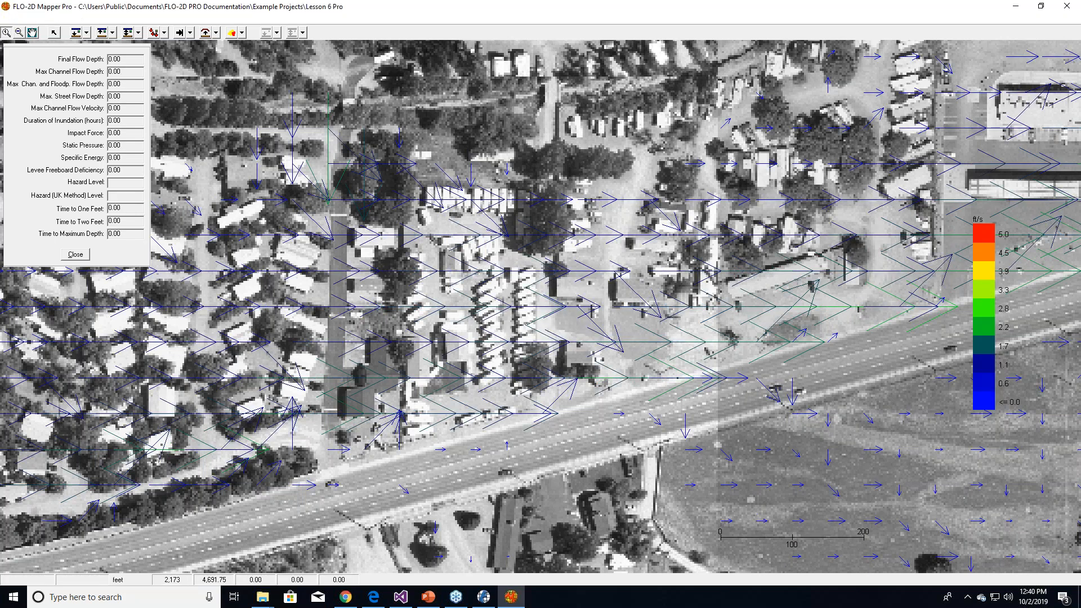
click(19, 33)
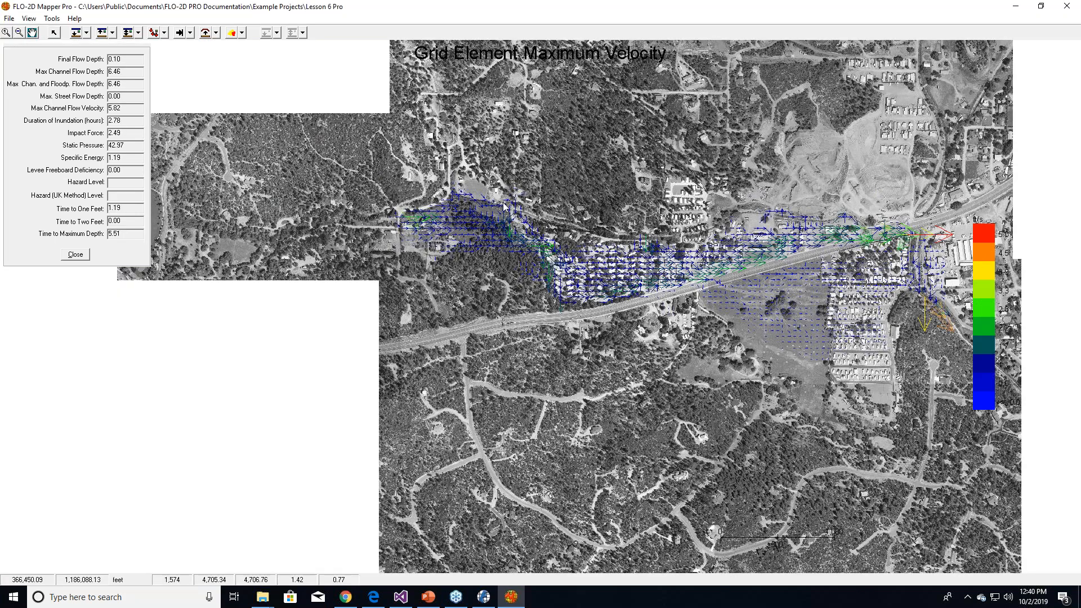
click(75, 255)
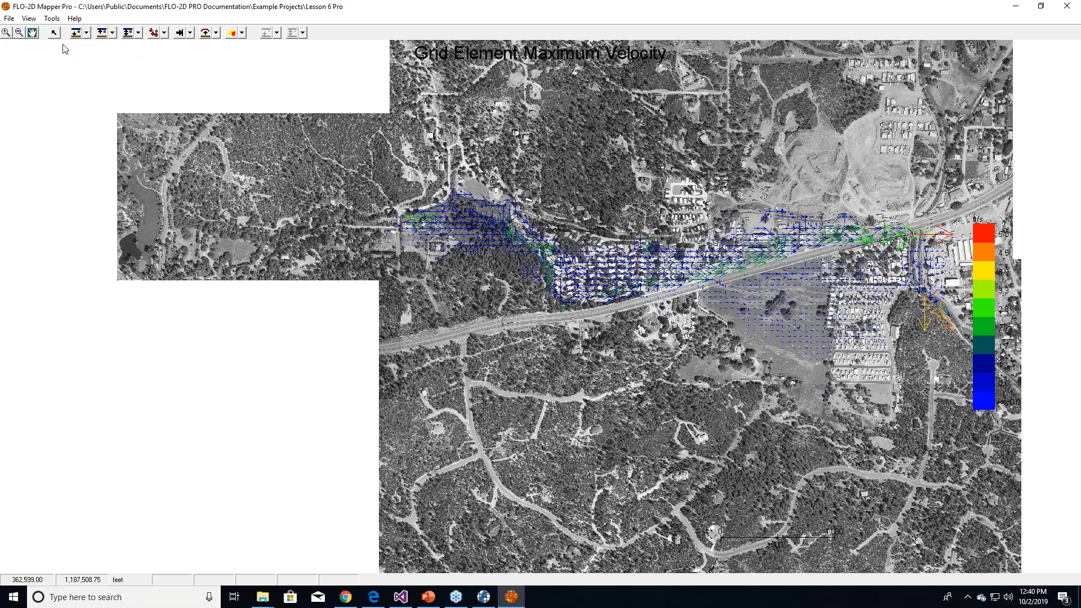
- Turn on the grid system display over the aerial image, and turn it off again
click(31, 21)
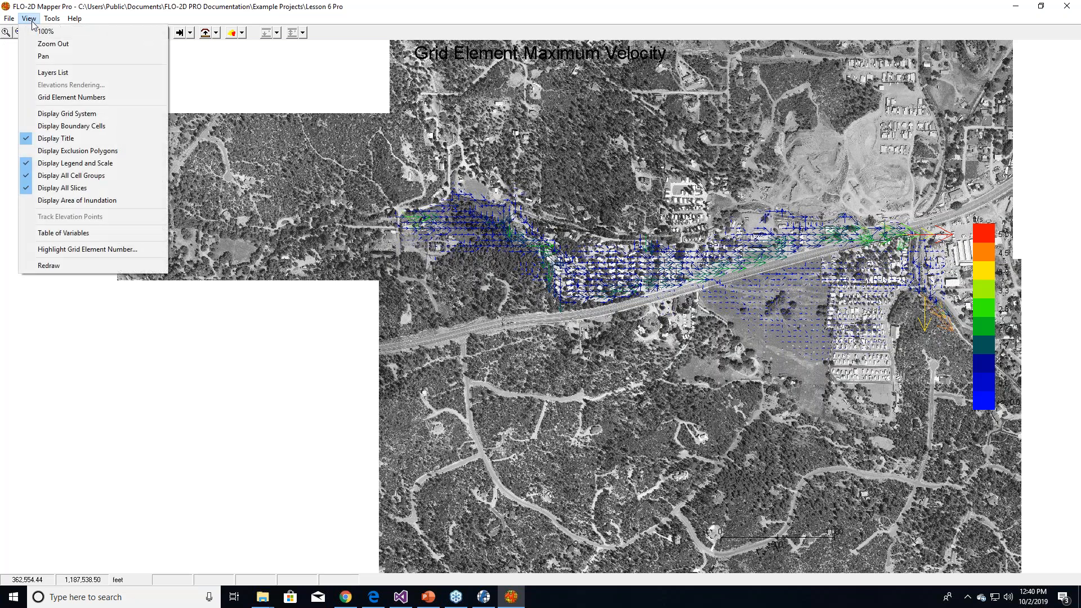
click(60, 115)
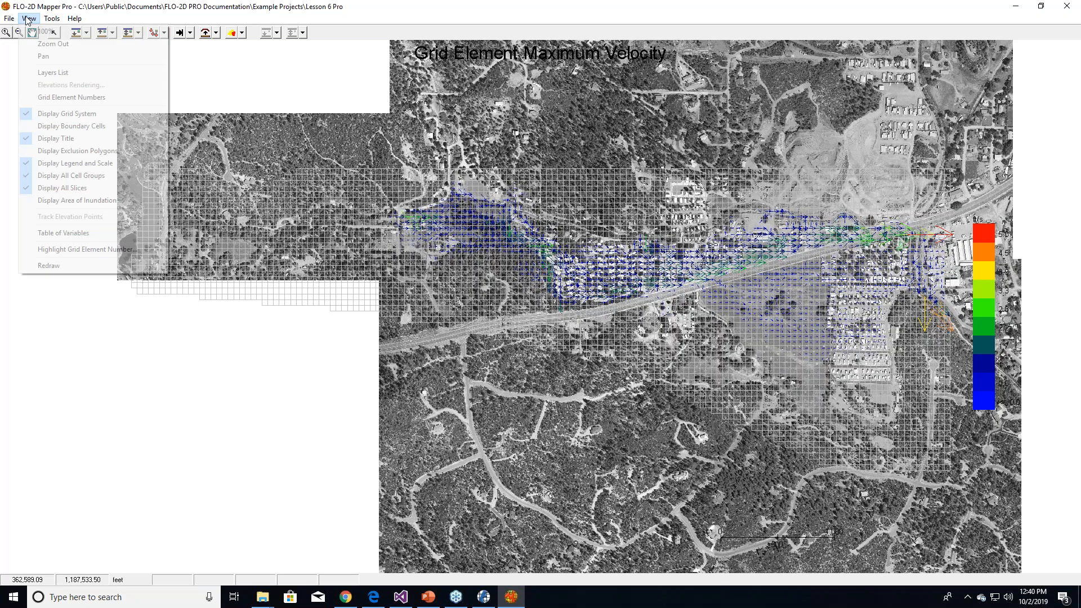
click(65, 115)
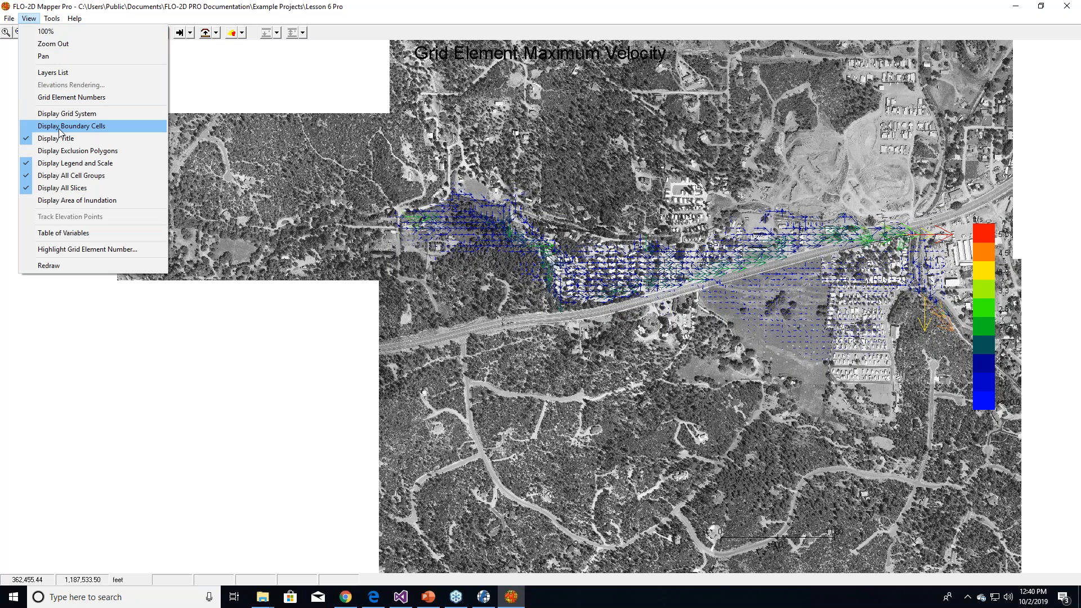
- Look at the format and scaling options for exporting the current image, and close them without exporting
mouse_move(9, 19)
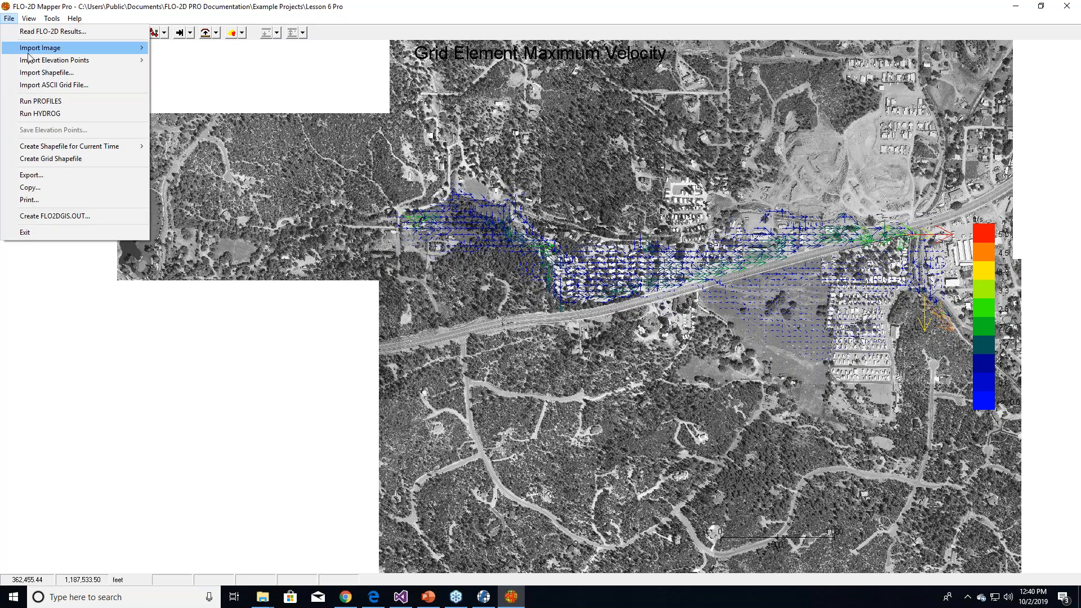
mouse_move(31, 60)
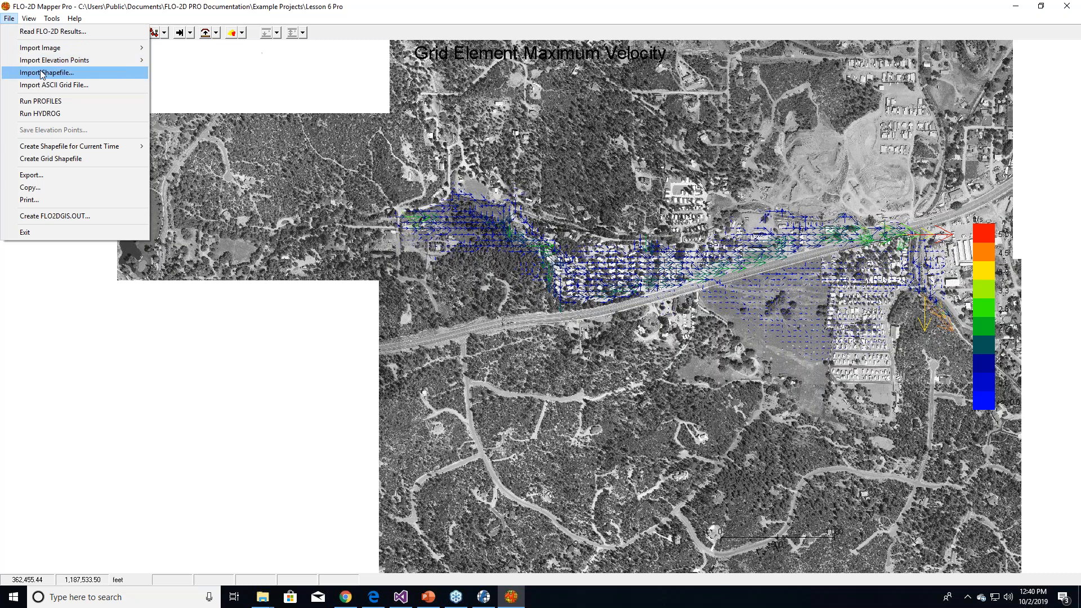
click(56, 175)
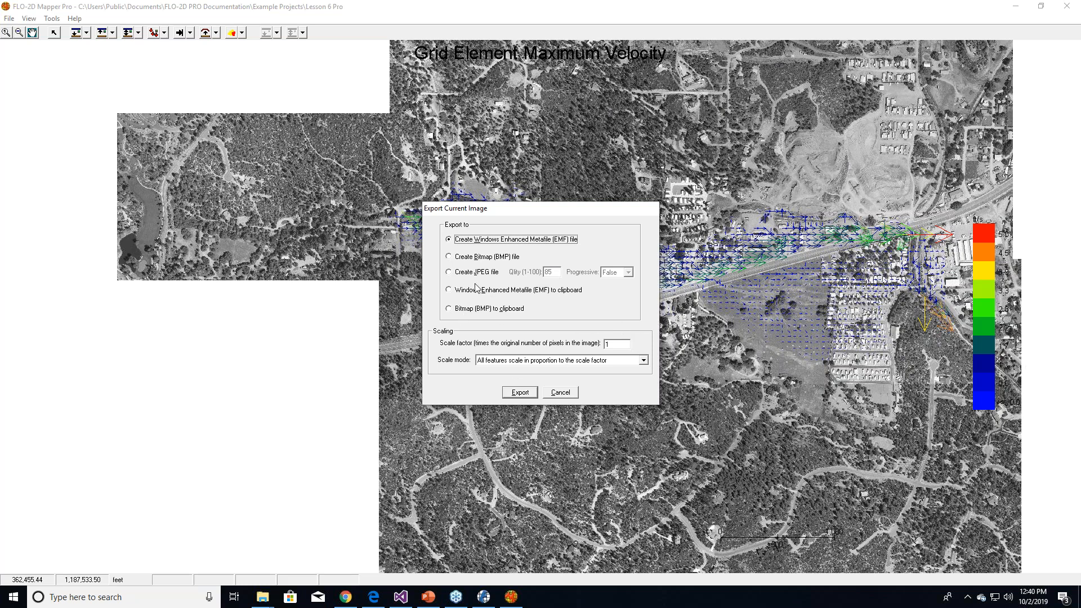
click(561, 395)
- Try to highlight grid elements 535 and 5000 by number, enter 3500 as well, and close the highlight dialog
click(29, 18)
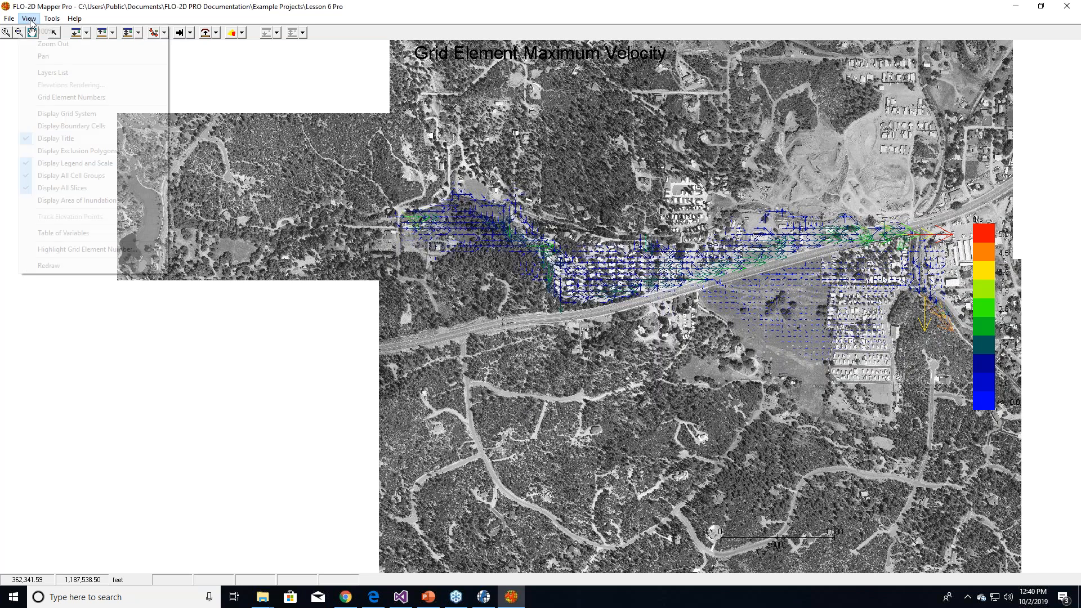
click(111, 250)
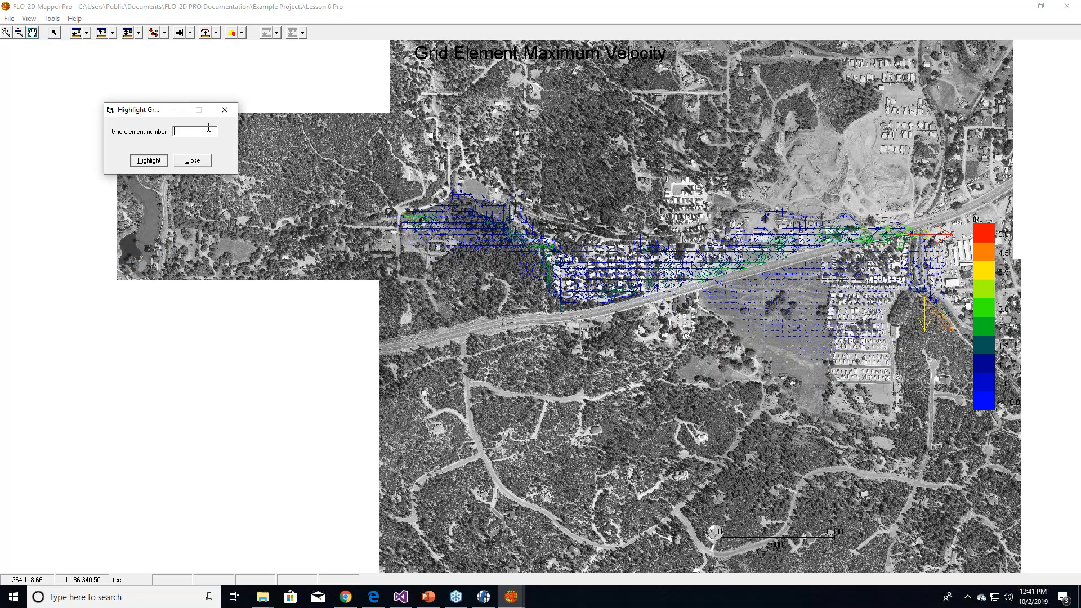
click(154, 165)
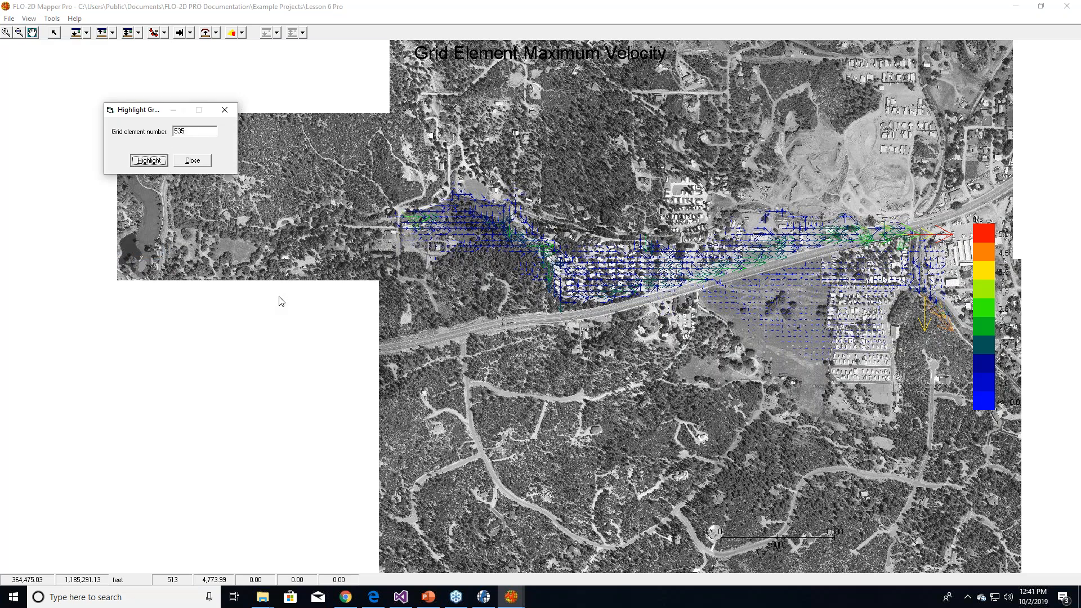
drag(187, 131, 155, 134)
text(5000)
key(Return)
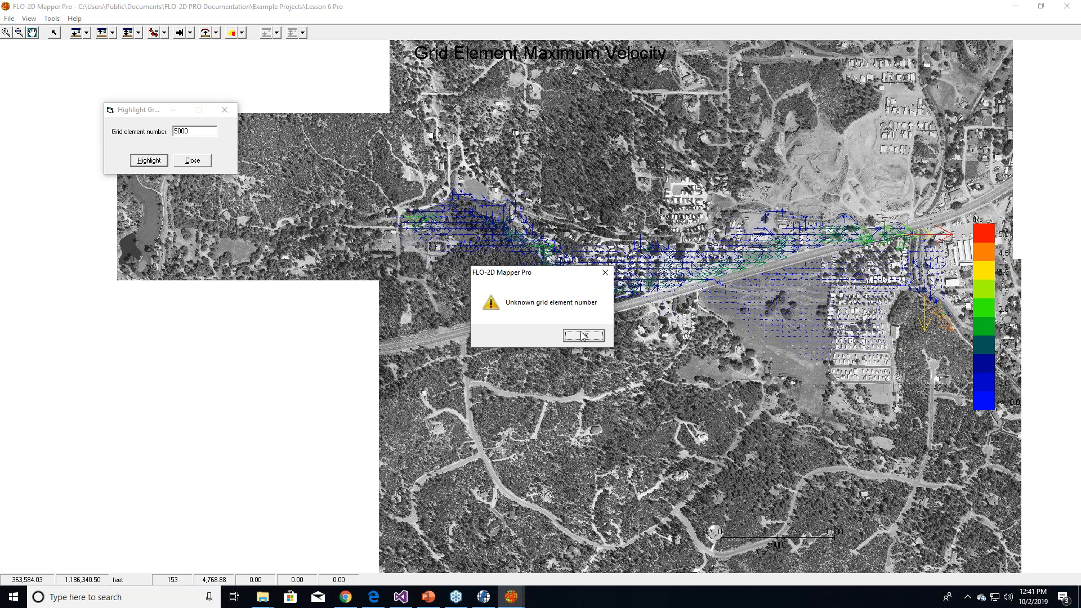
click(583, 336)
drag(188, 131, 144, 135)
text(3)
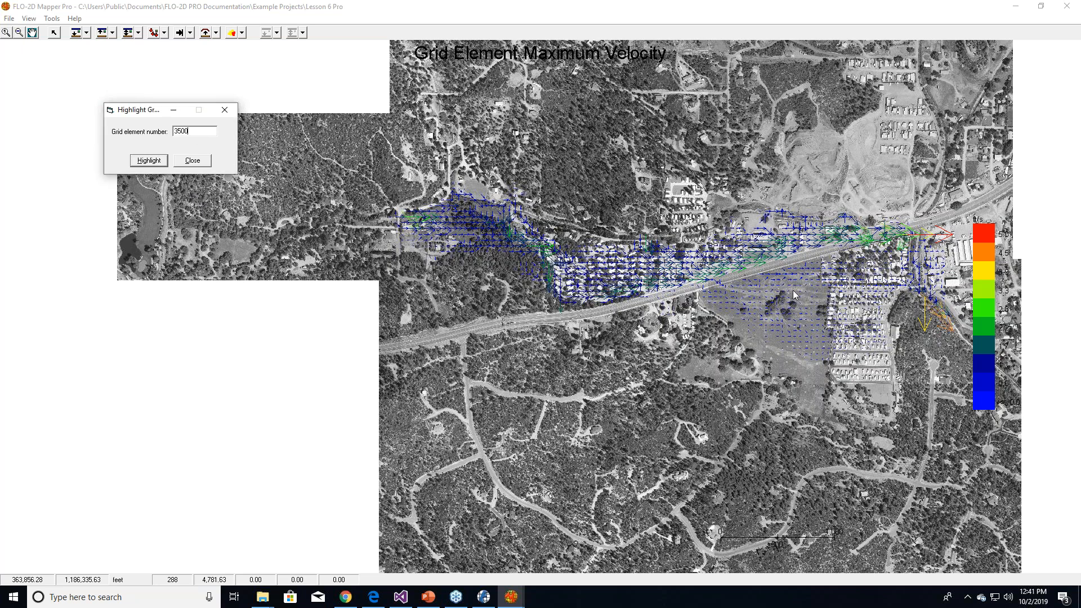
click(198, 162)
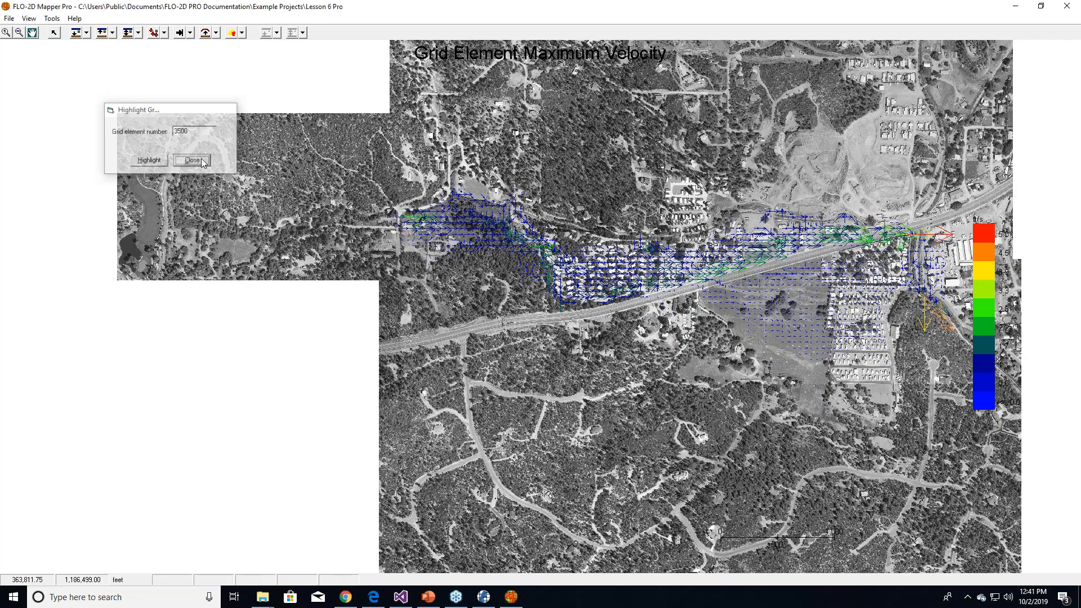
- Plot the maximum flow depth profile along a line across the floodplain, and close the graph
click(52, 19)
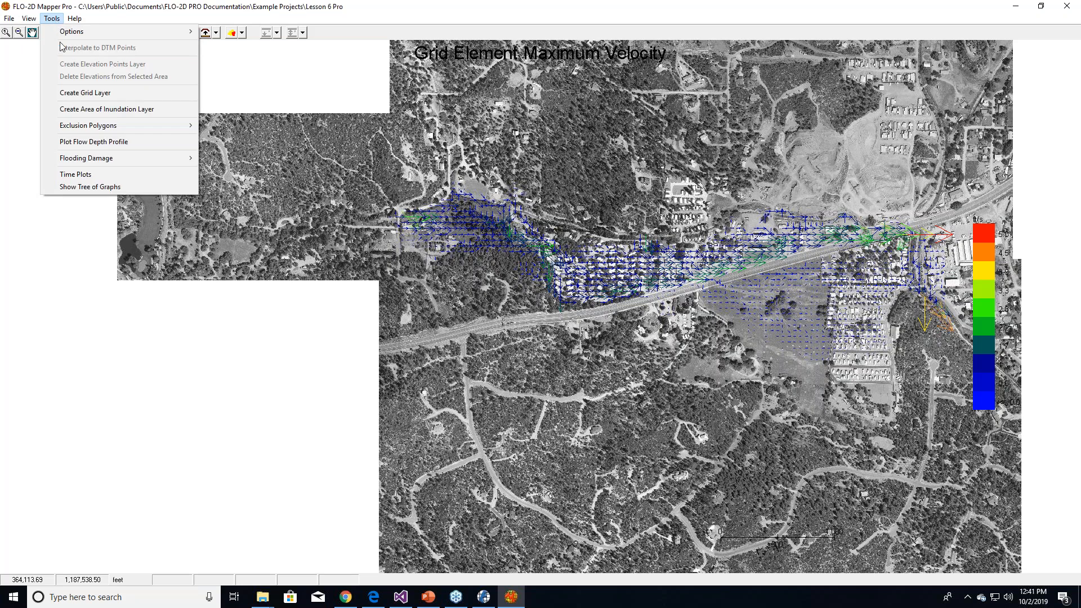
click(123, 144)
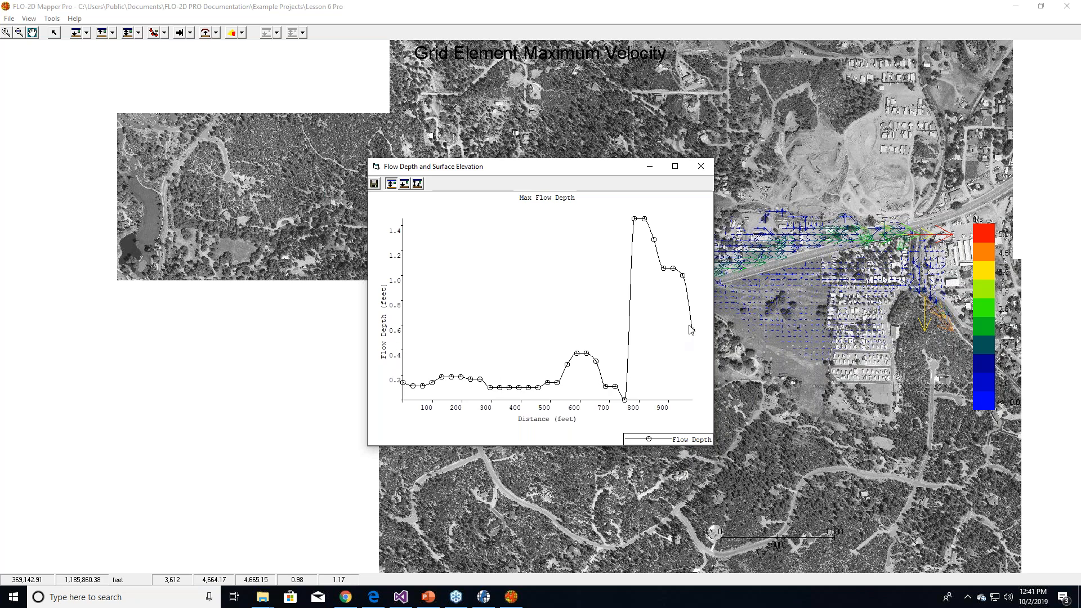
click(701, 167)
- Plot flow depth versus time for three grid elements in the open field south of the highway, and close the graph
click(29, 18)
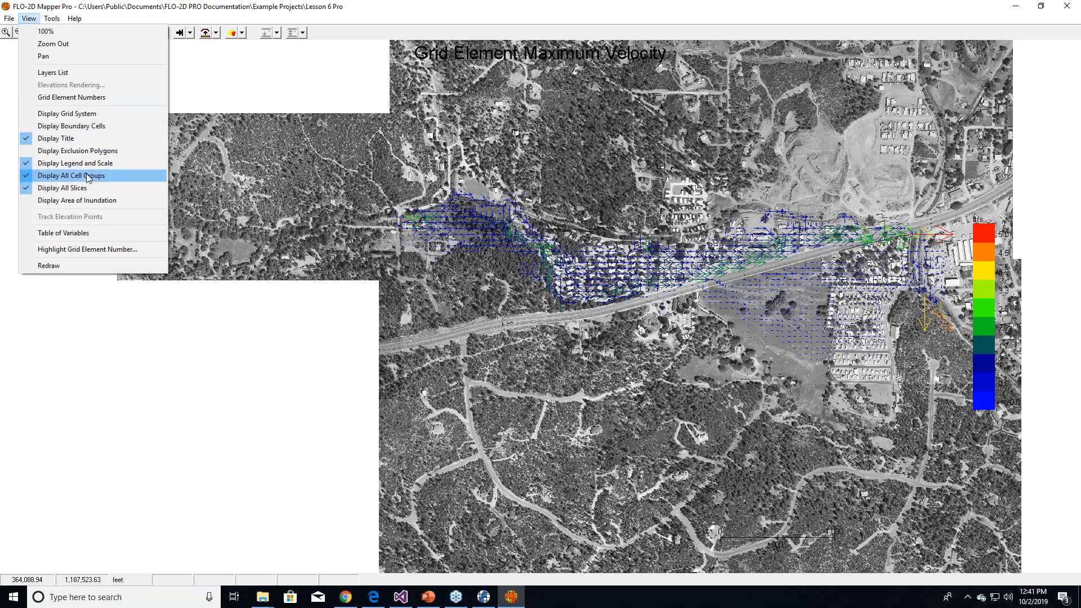
mouse_move(58, 22)
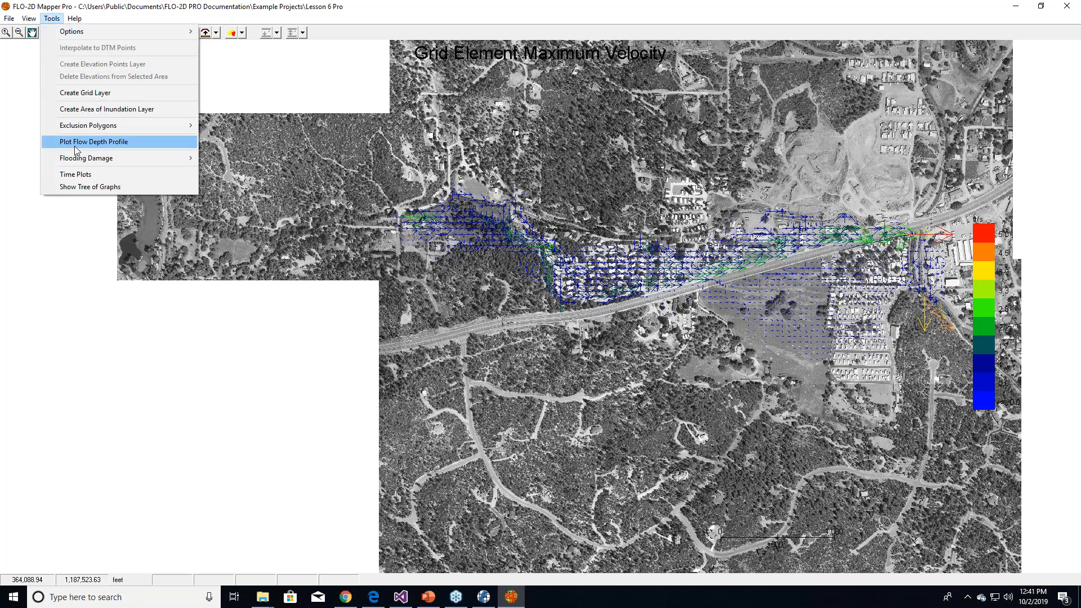
click(82, 178)
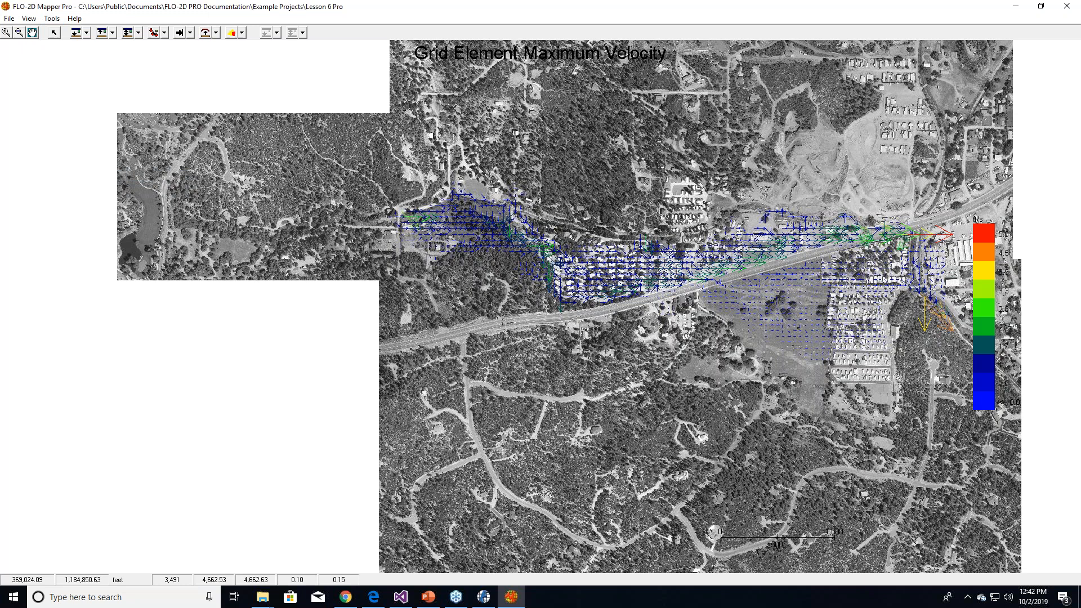
click(794, 341)
click(816, 297)
right_click(759, 285)
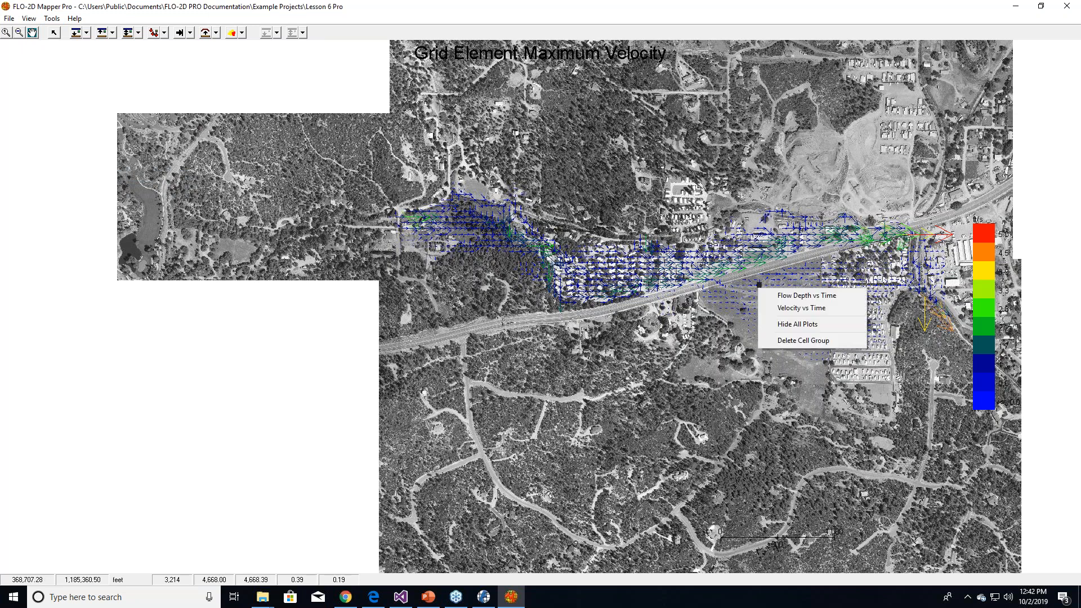
click(781, 299)
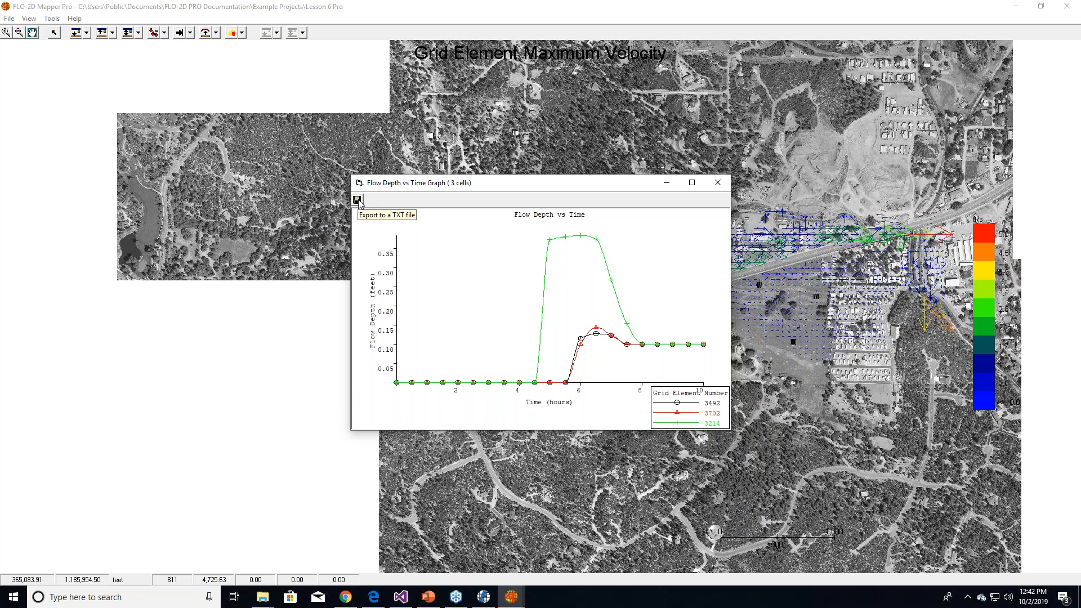
click(723, 186)
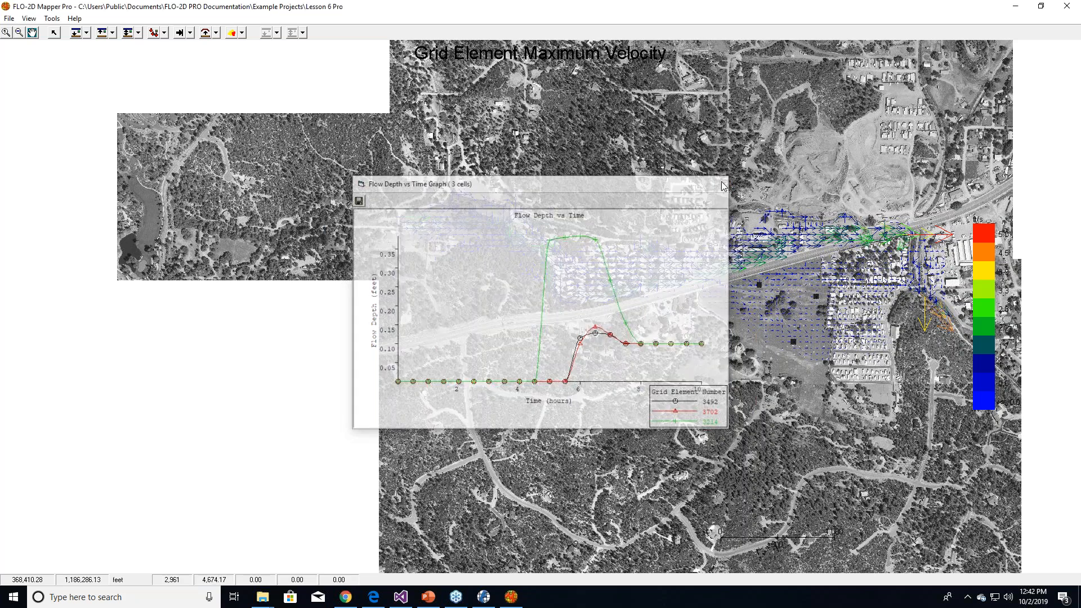
- Display the duration of inundation of the grid elements over the aerial image
click(165, 32)
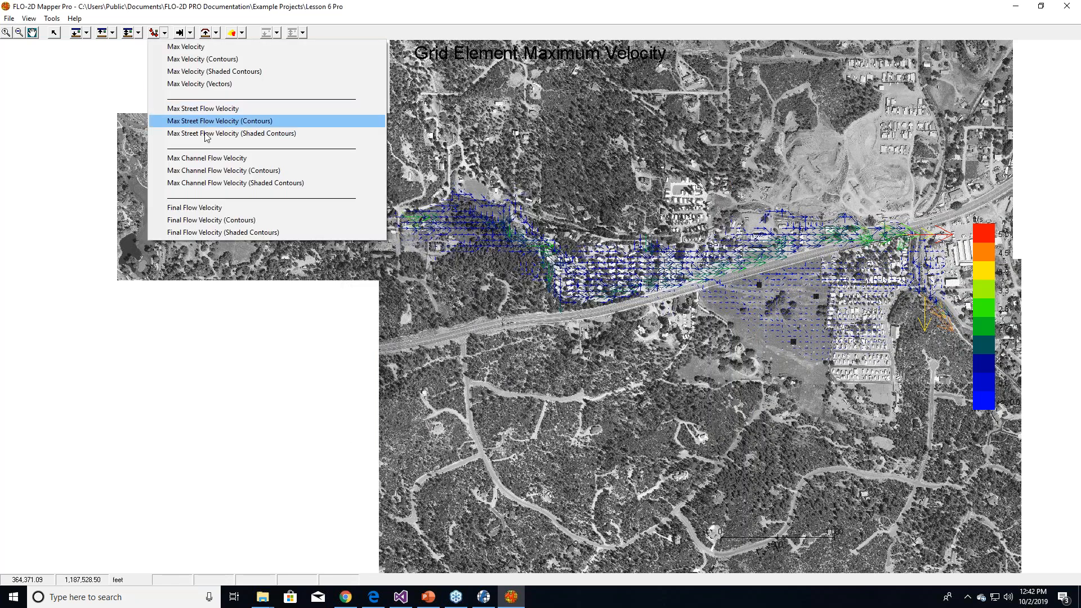
click(191, 32)
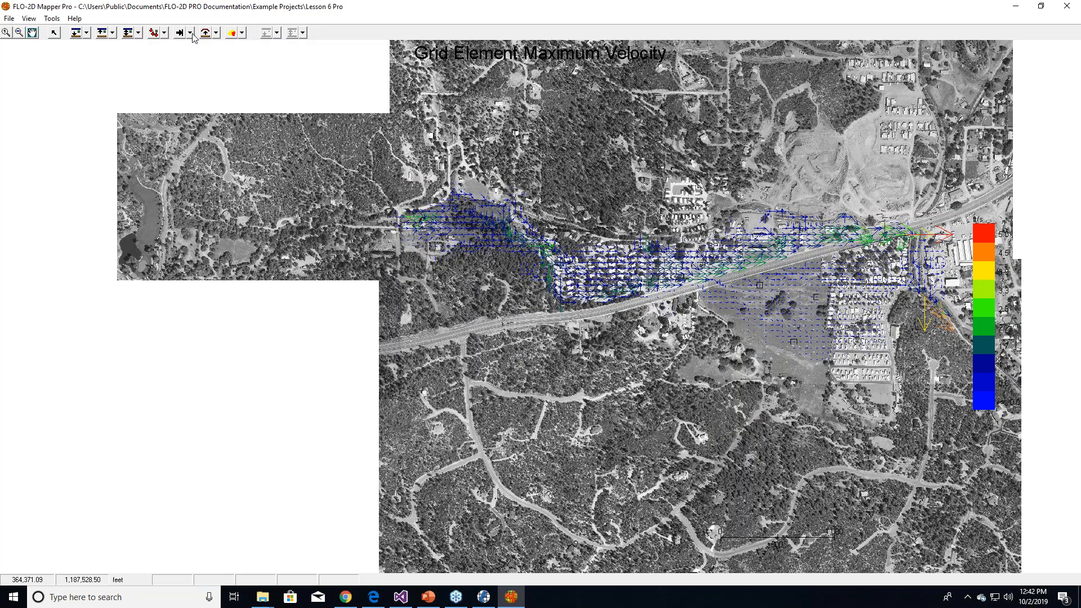
click(191, 33)
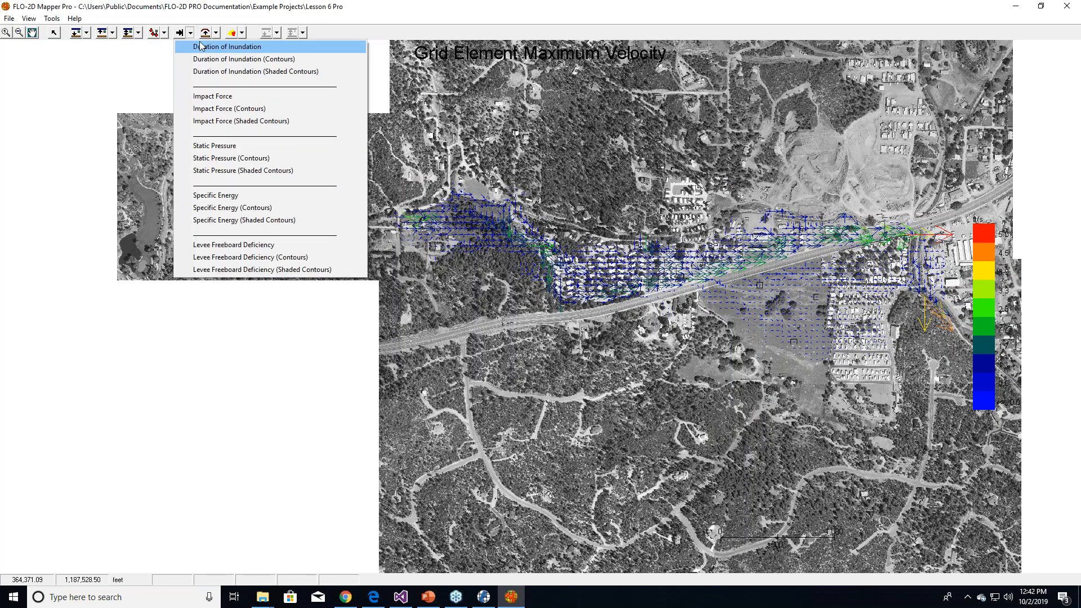
click(202, 46)
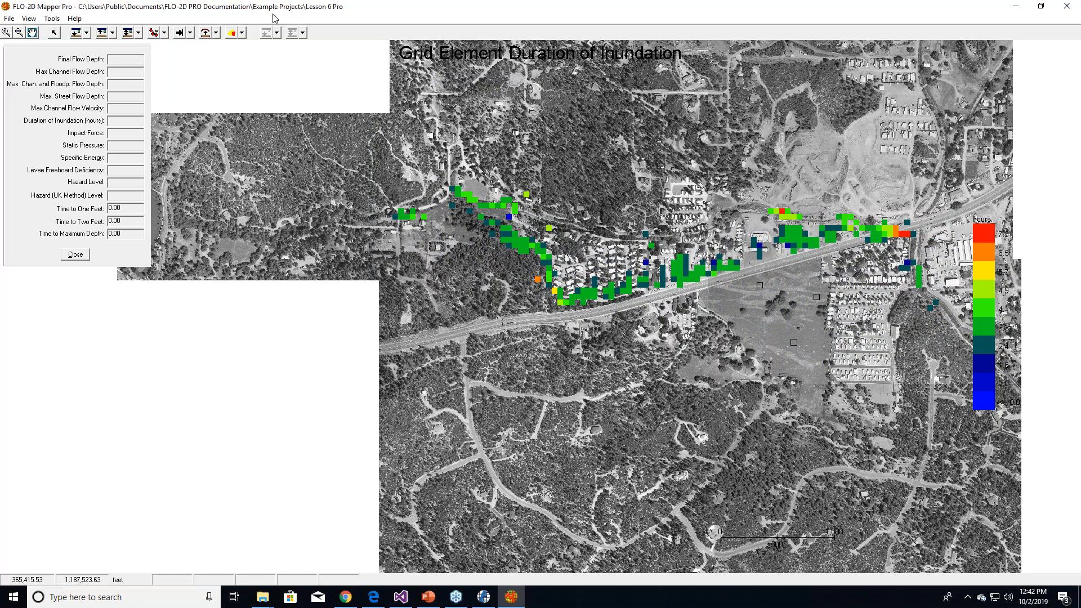
- Display the impact force of the grid elements over the aerial image
click(164, 33)
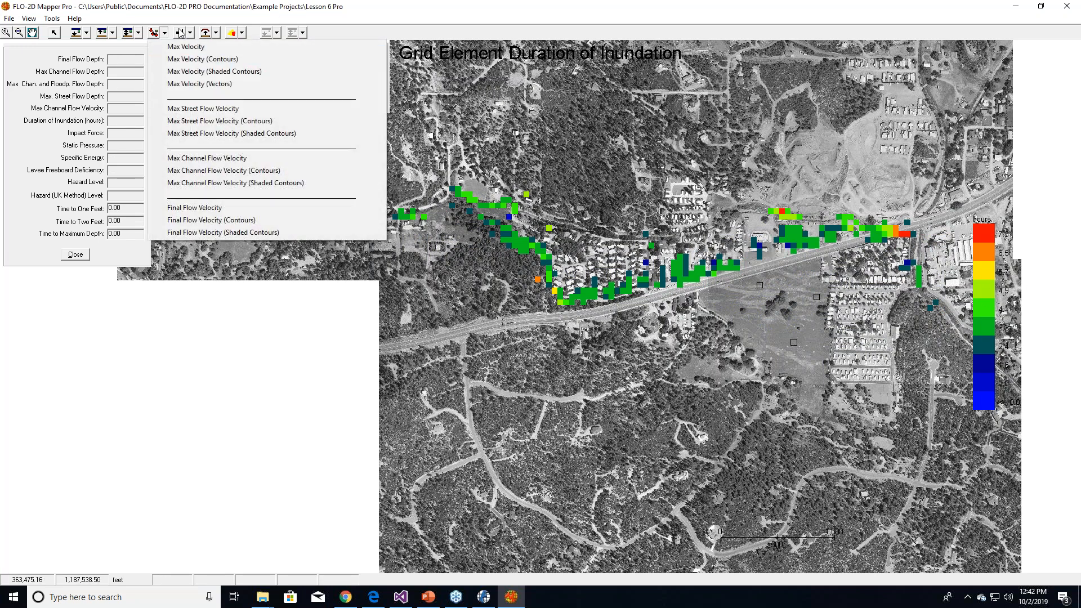
click(190, 32)
click(190, 32)
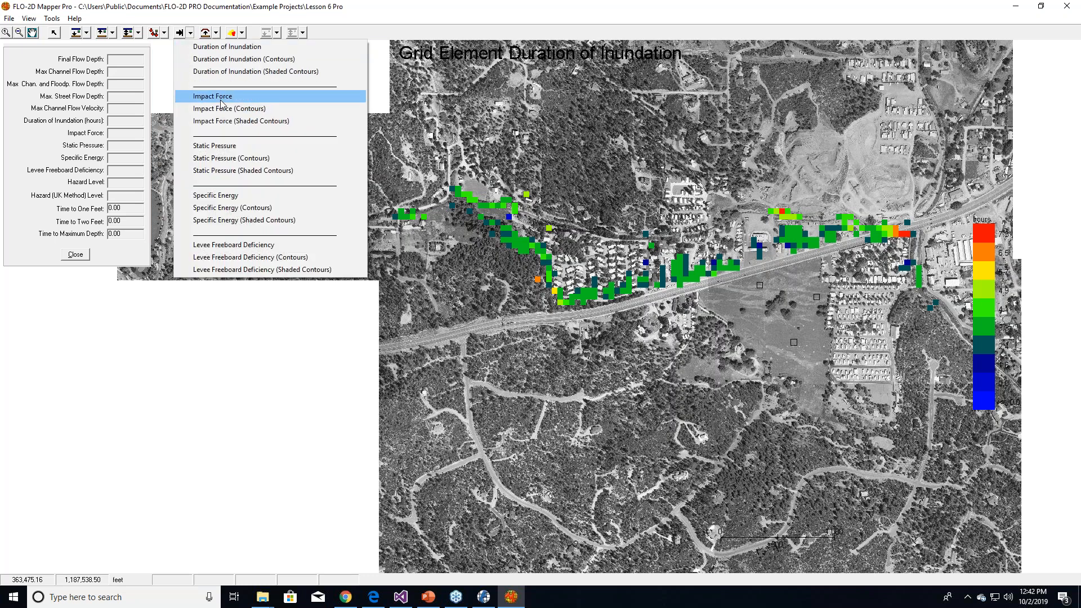
click(220, 96)
- Display the static pressure of the grid elements, followed by their specific energy
click(190, 33)
click(223, 145)
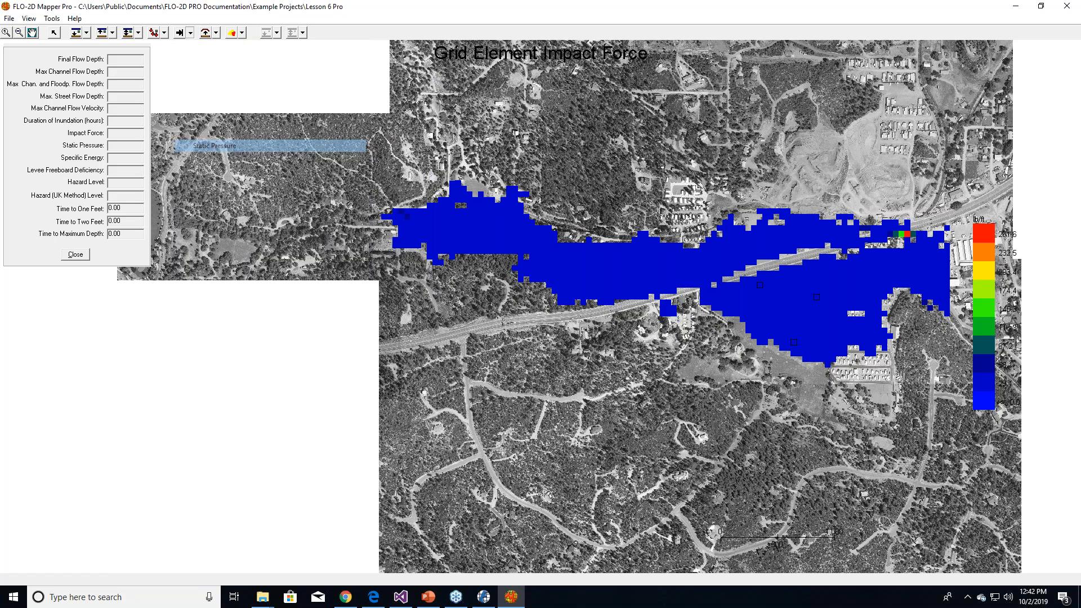
click(190, 32)
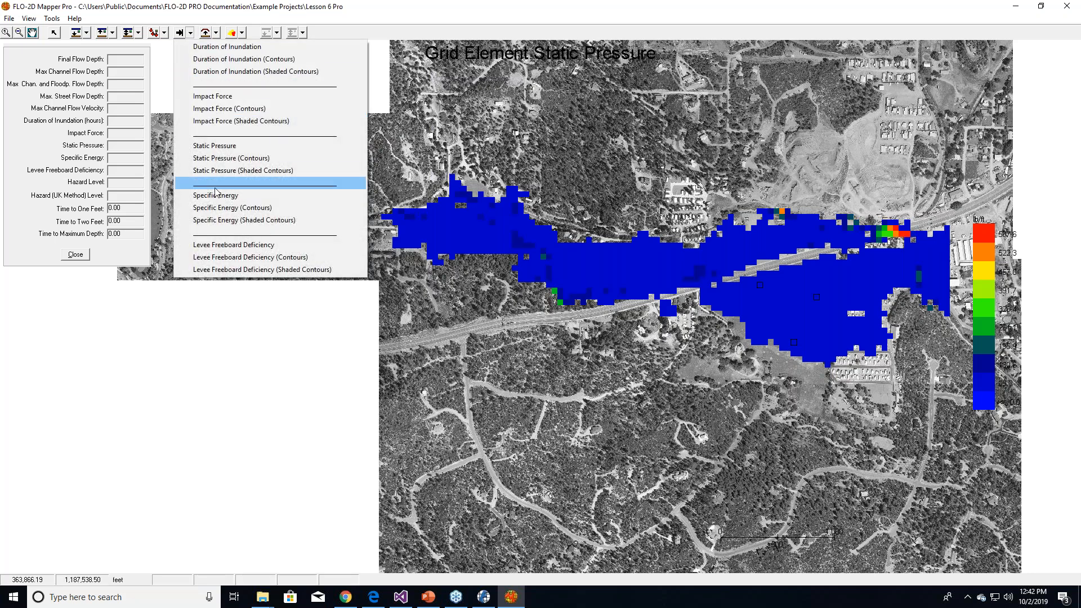
click(218, 196)
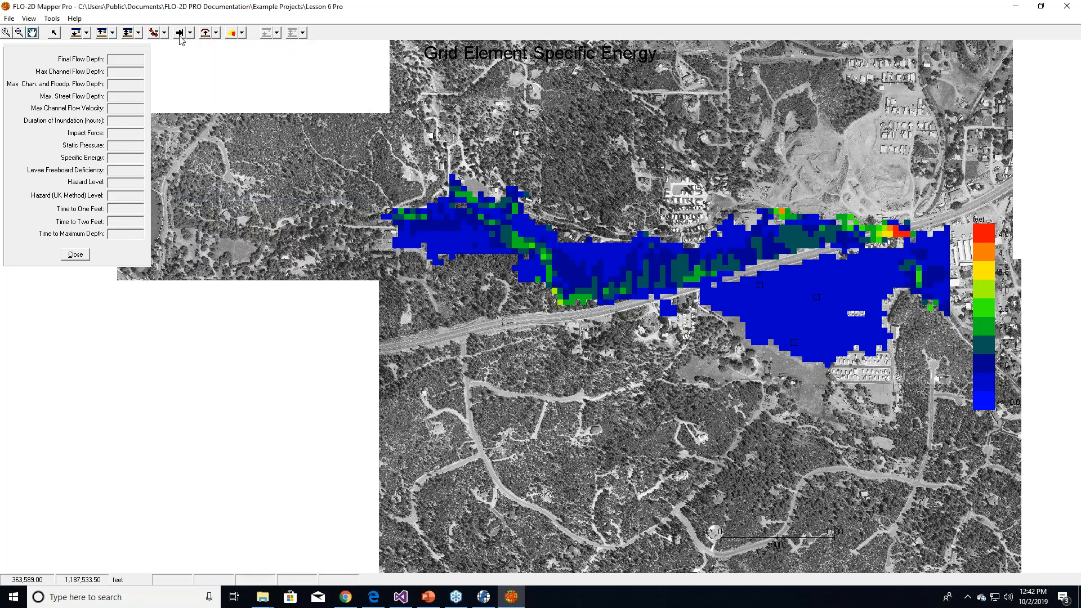
- Start a hazard map and set its maximum depth limits to 5 ft for high, 3 ft for medium and 0.1 ft for low intensity
click(190, 33)
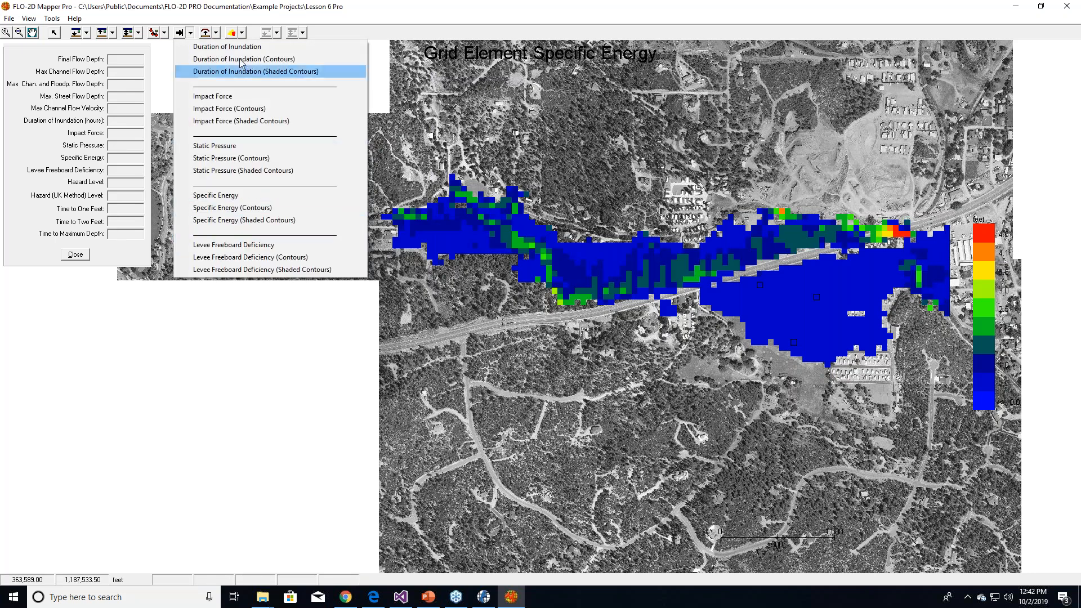
click(243, 33)
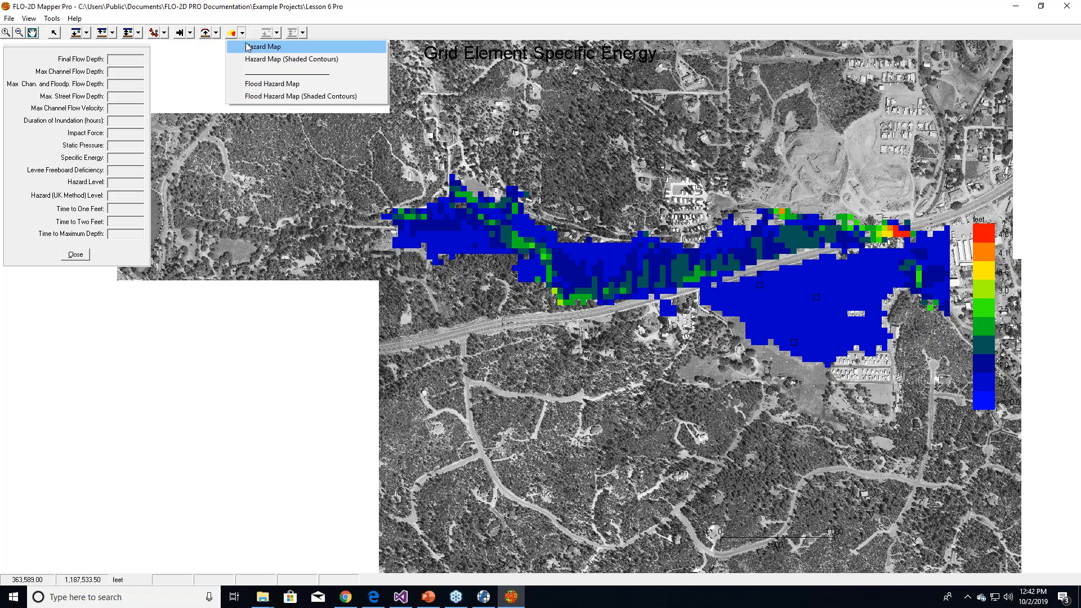
click(246, 47)
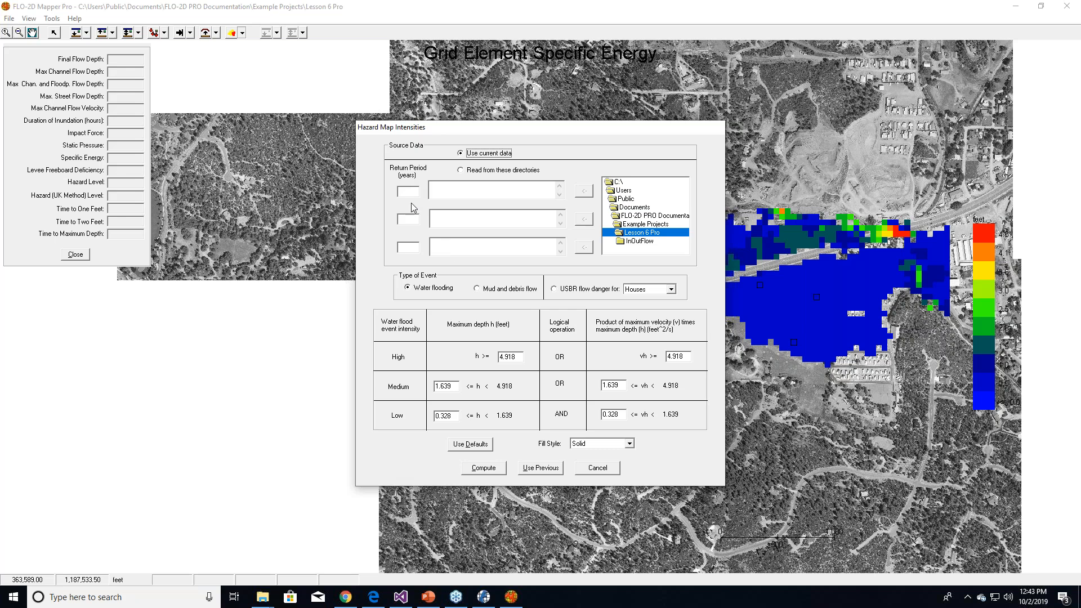
click(473, 175)
double_click(496, 357)
key(BackSpace)
double_click(453, 387)
key(BackSpace)
double_click(453, 416)
key(BackSpace)
text(5)
text(3)
click(452, 414)
text(0.1)
- Set the velocity-depth product limits to 5 for high and 0.1 for low, and compute the hazard map from the current data
double_click(686, 356)
text(5)
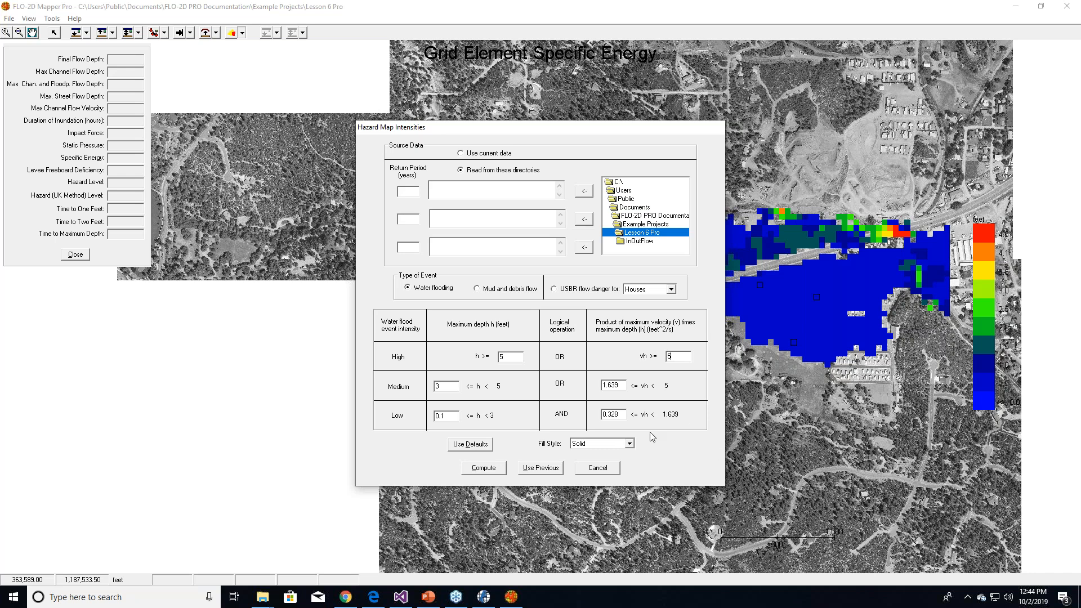
double_click(605, 415)
text(0.1)
click(503, 154)
click(491, 468)
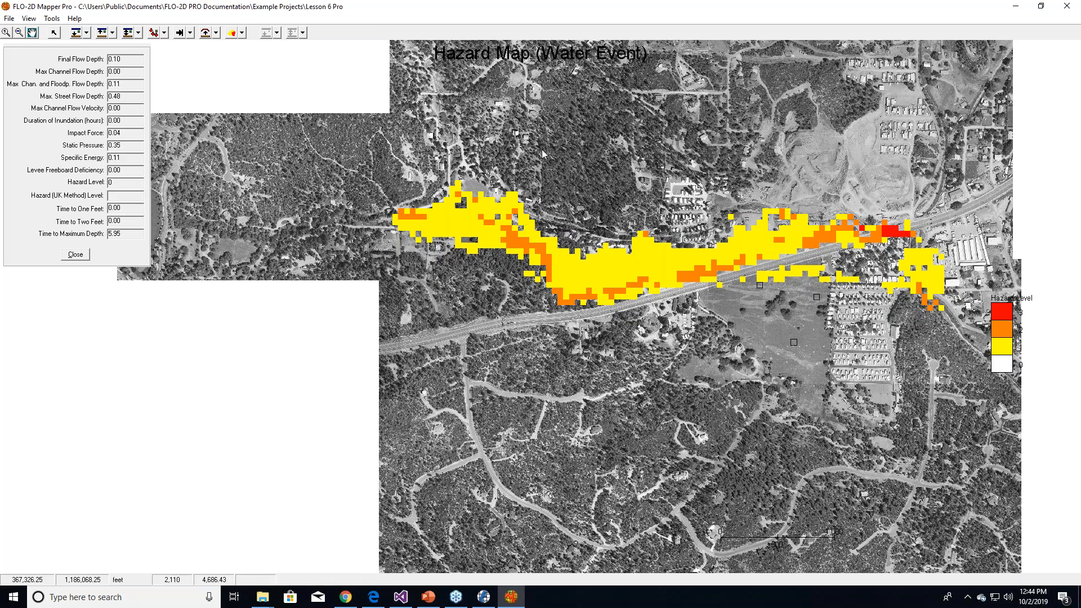
click(242, 34)
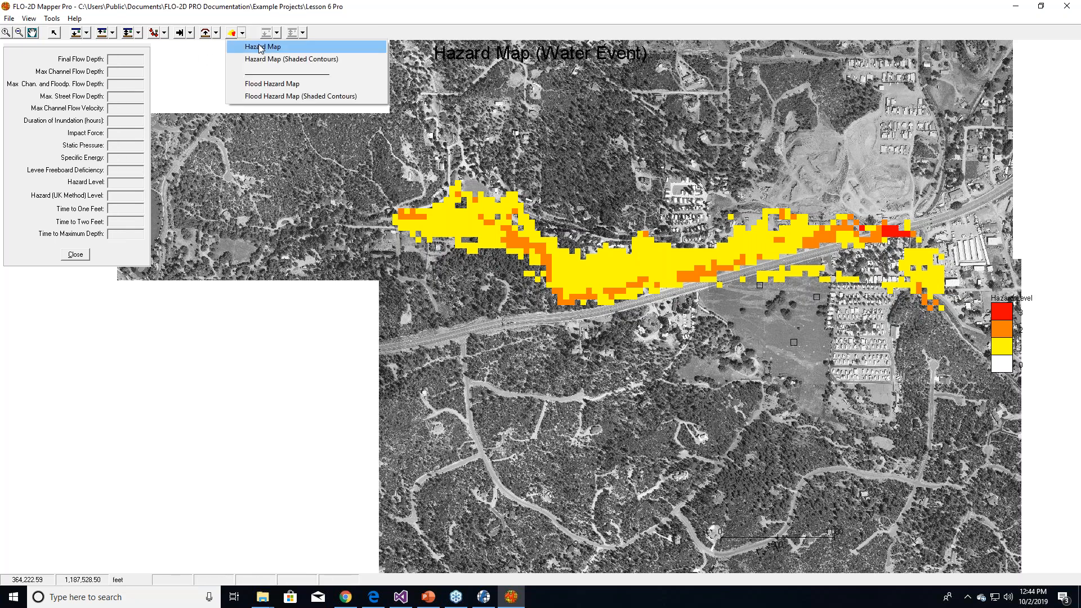
click(284, 32)
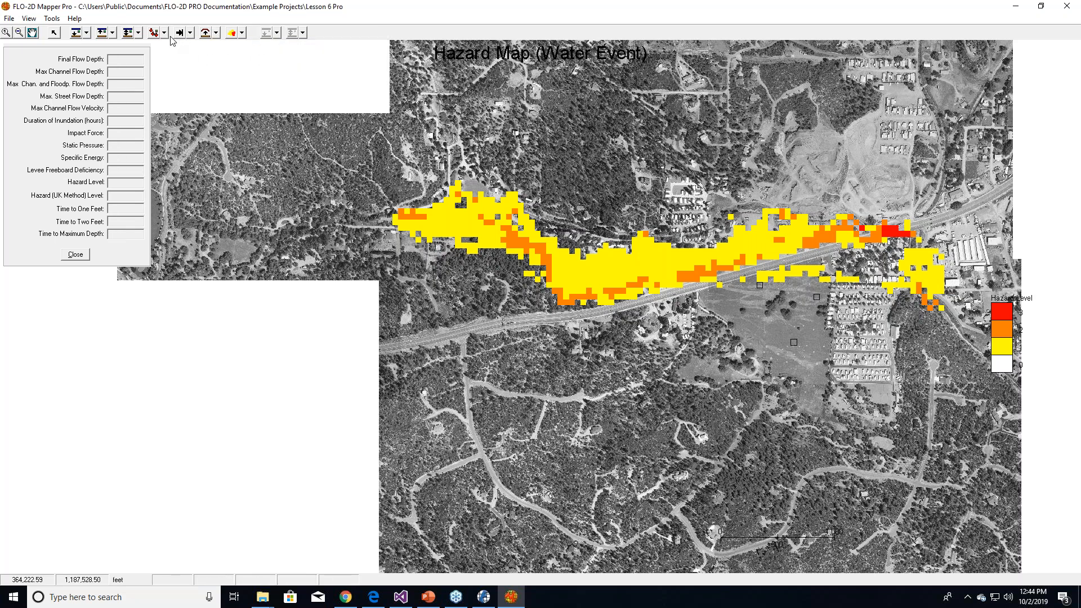
click(164, 34)
click(192, 33)
click(192, 34)
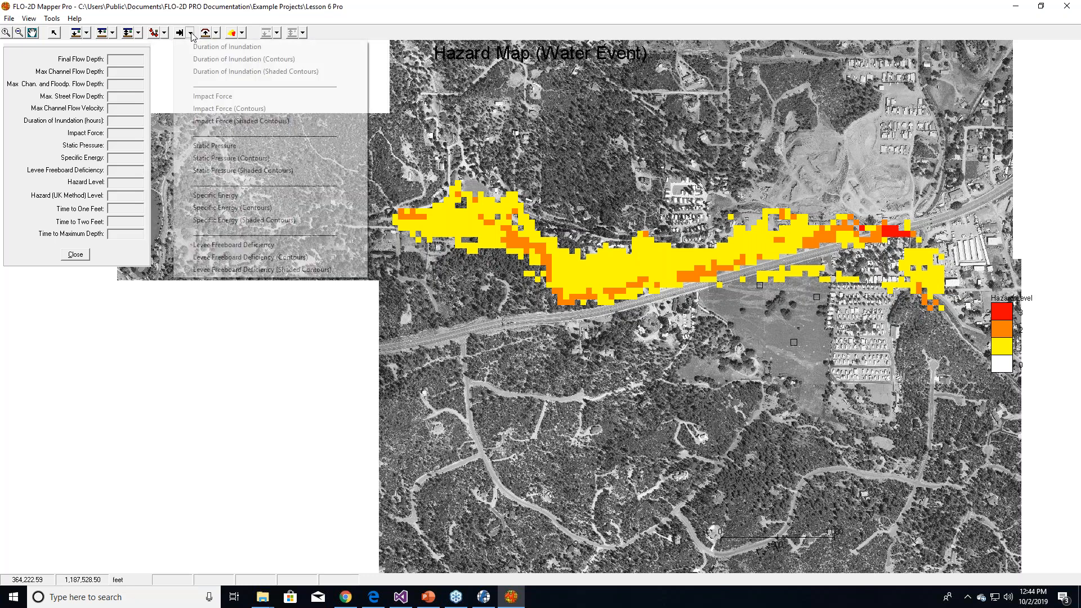
click(216, 33)
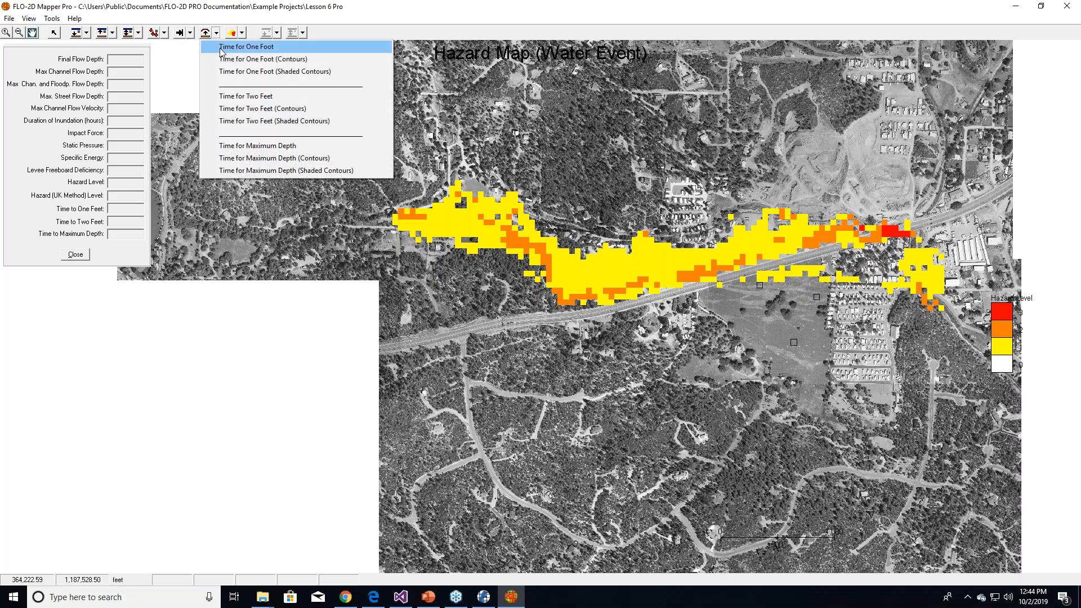
click(279, 34)
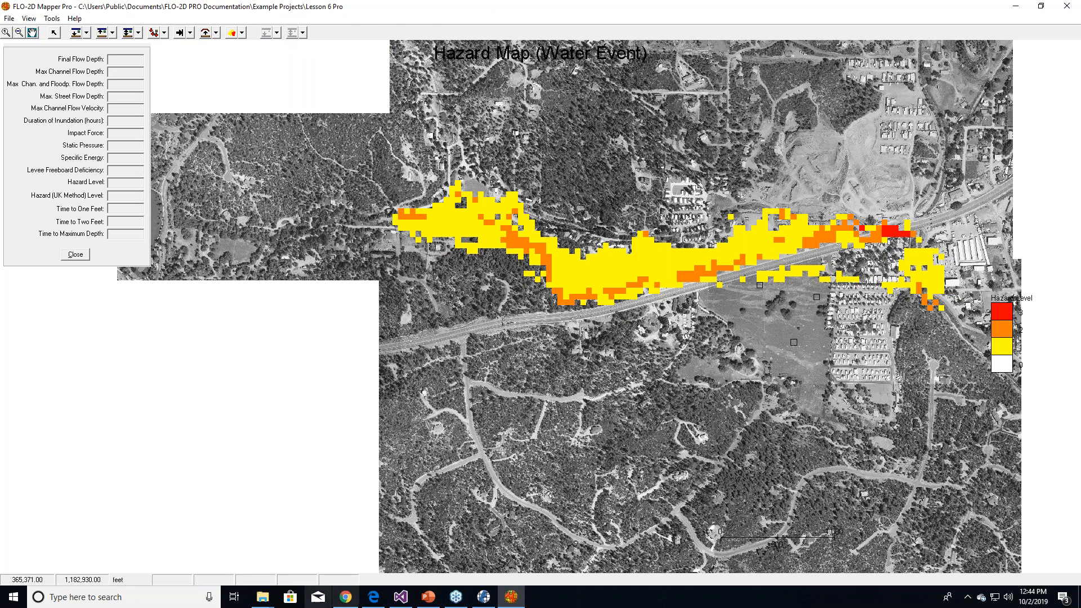
- Switch to the Lesson 6 Pro folder in File Explorer and locate the TIMDEP.OUT output file
mouse_move(263, 601)
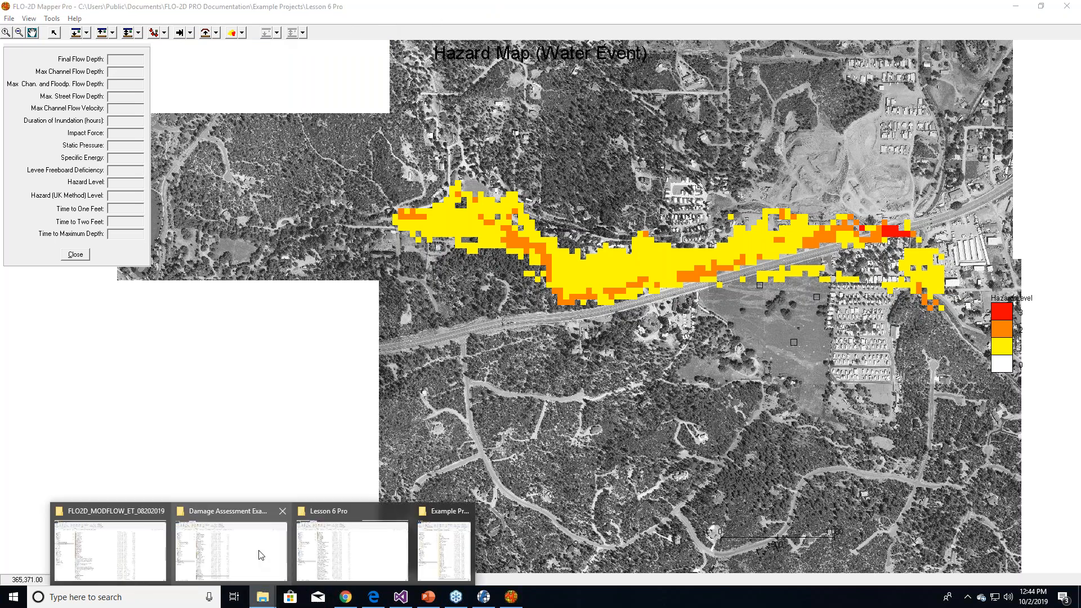
click(367, 554)
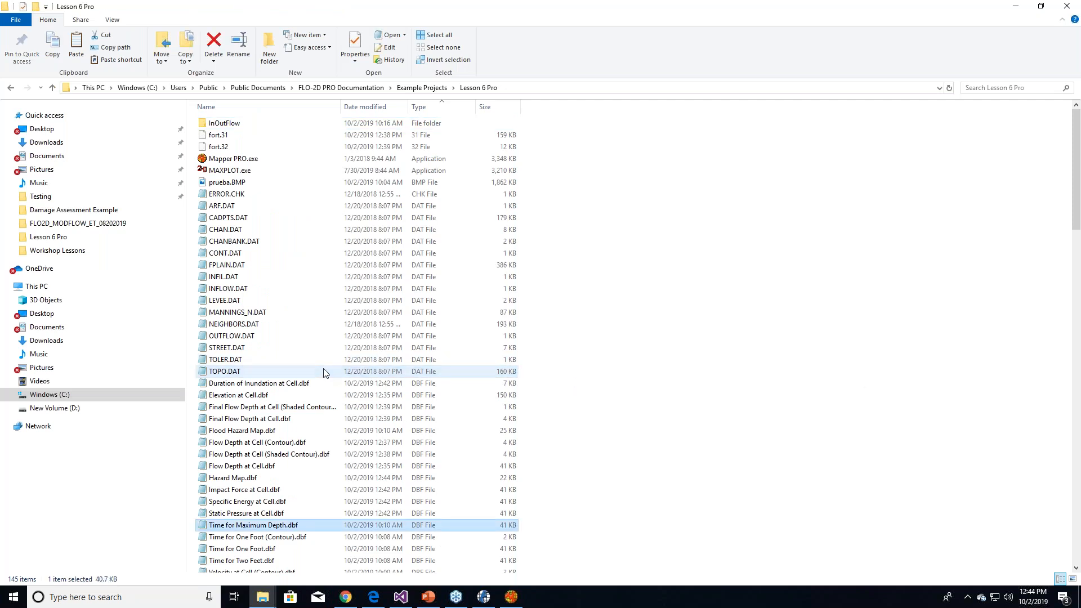
click(299, 549)
scroll(313, 524, down, 20)
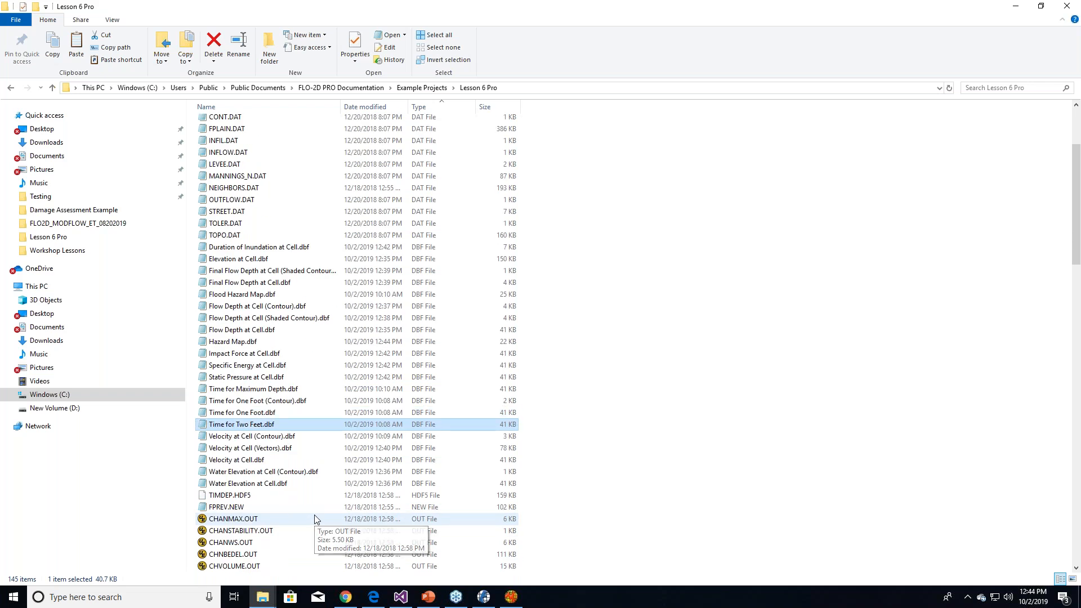
click(253, 132)
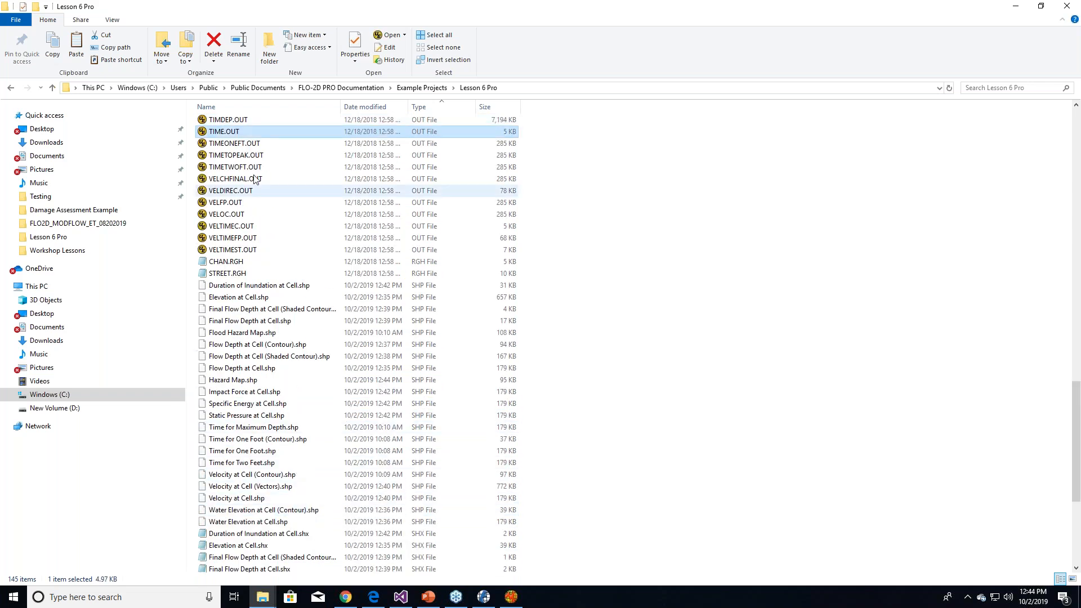
click(285, 119)
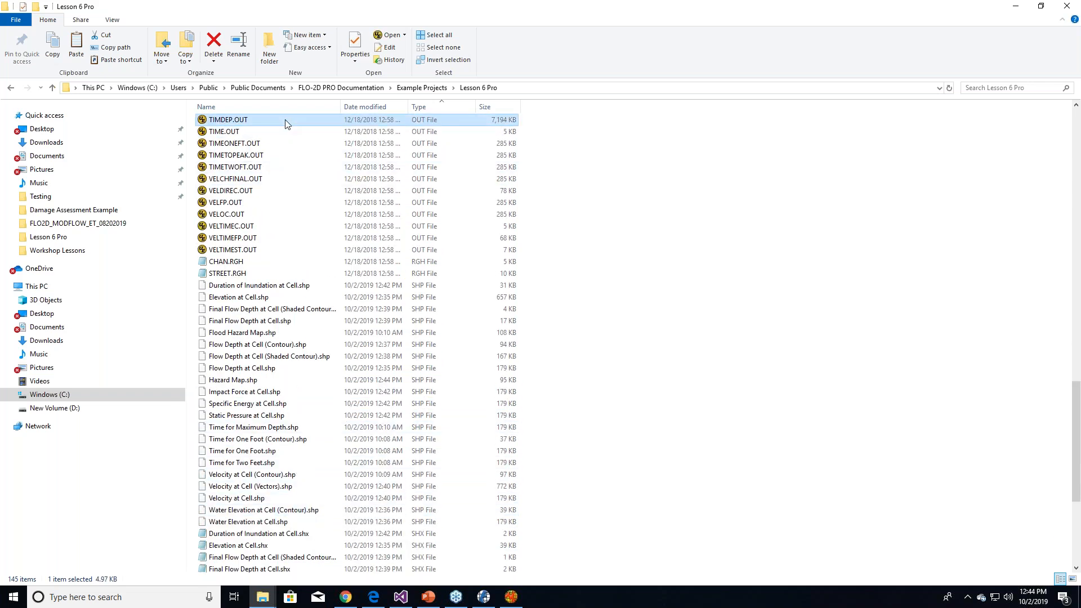
- Switch to FLO-2D Grid Developer System and open the Lesson 6 Pro project from its FPLAIN.DAT with its listed components
click(482, 596)
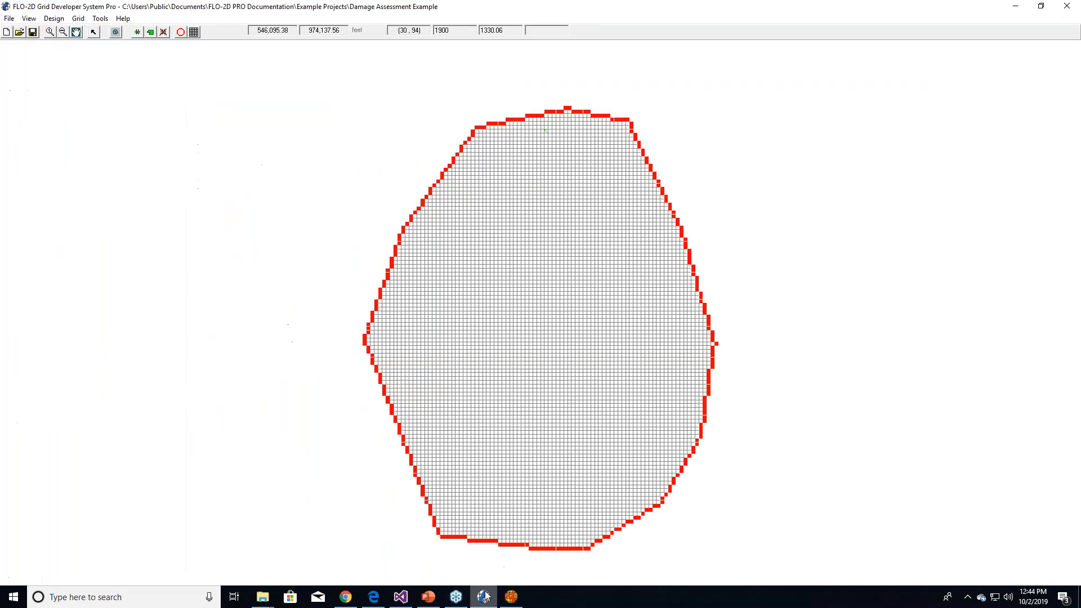
click(9, 18)
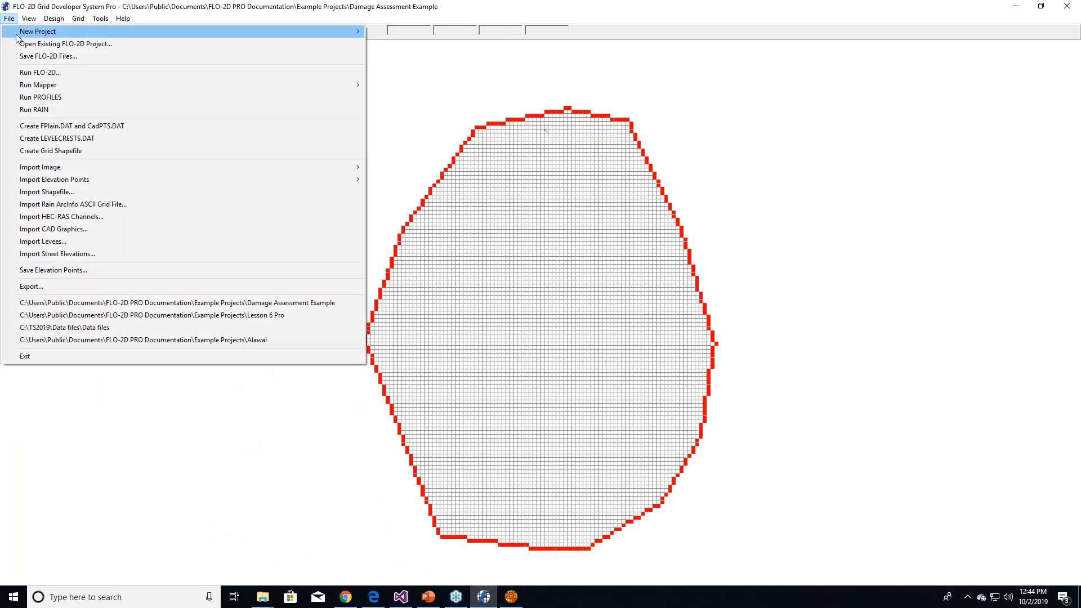
click(51, 45)
click(545, 335)
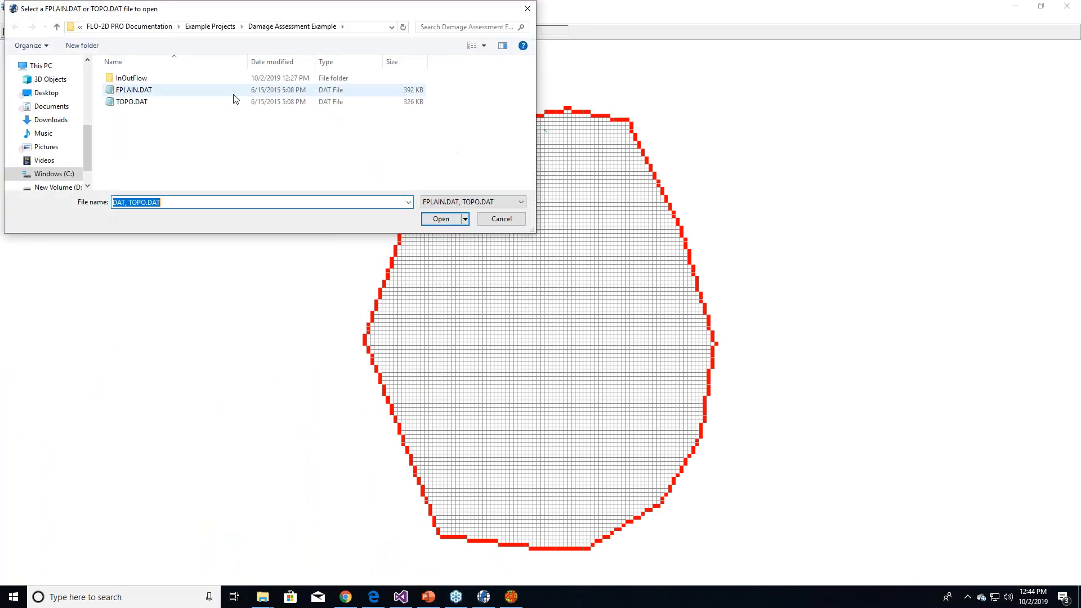
click(214, 27)
scroll(159, 169, down, 3)
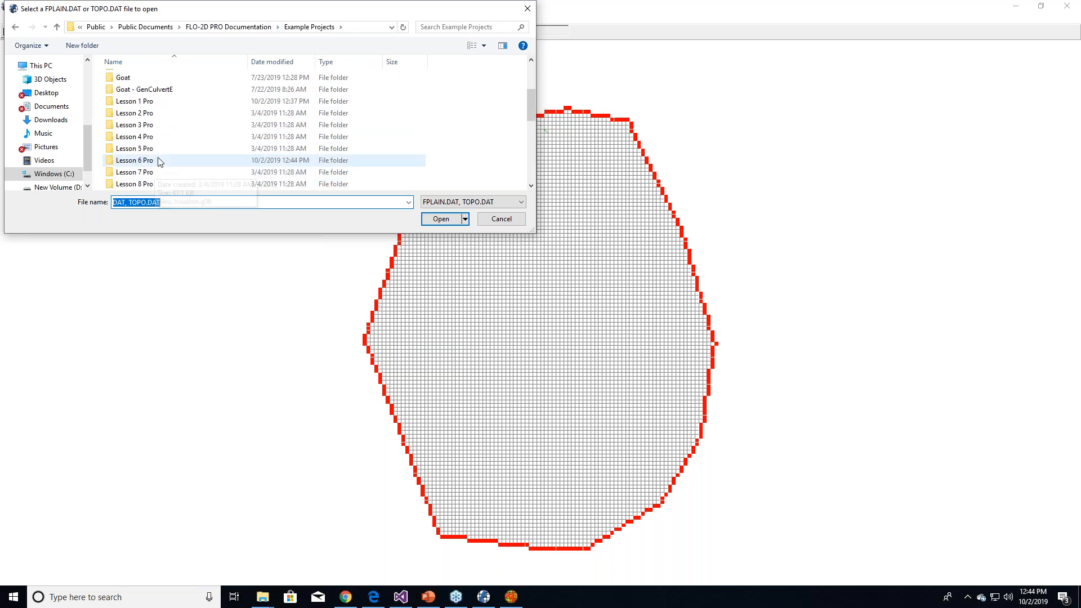
click(157, 163)
double_click(156, 164)
double_click(194, 90)
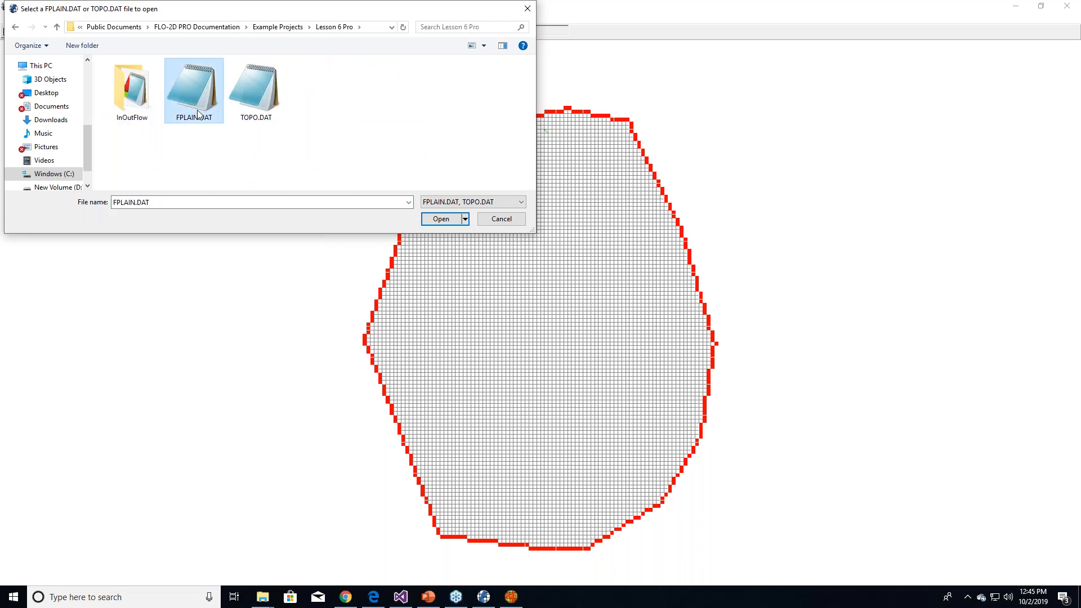
click(508, 418)
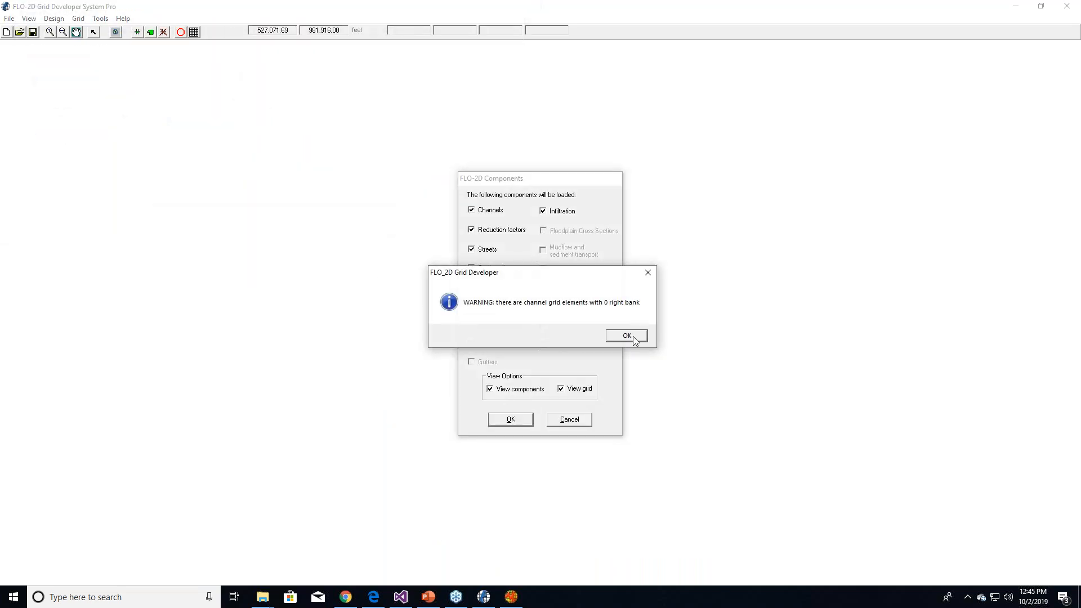
click(632, 335)
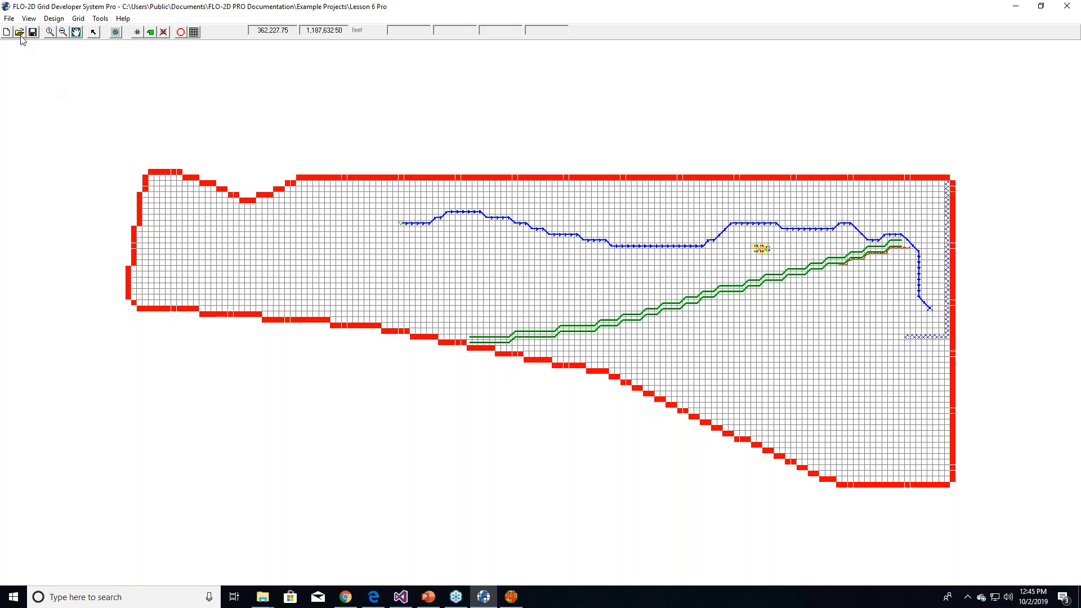
- Open the FLO-2D run control variables and review the time lapse output options and their output interval
click(9, 19)
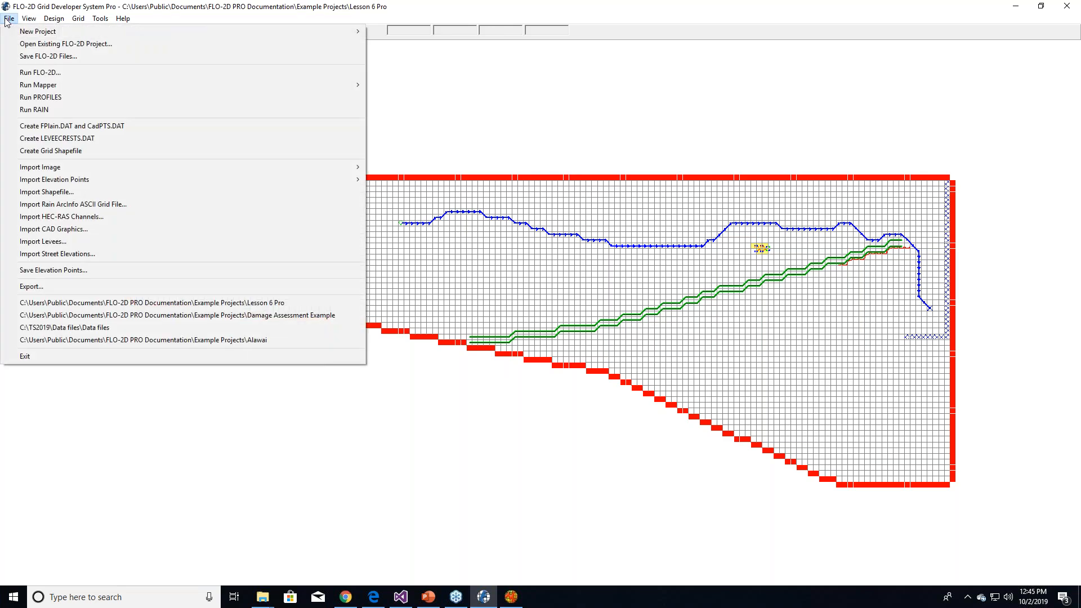
click(40, 73)
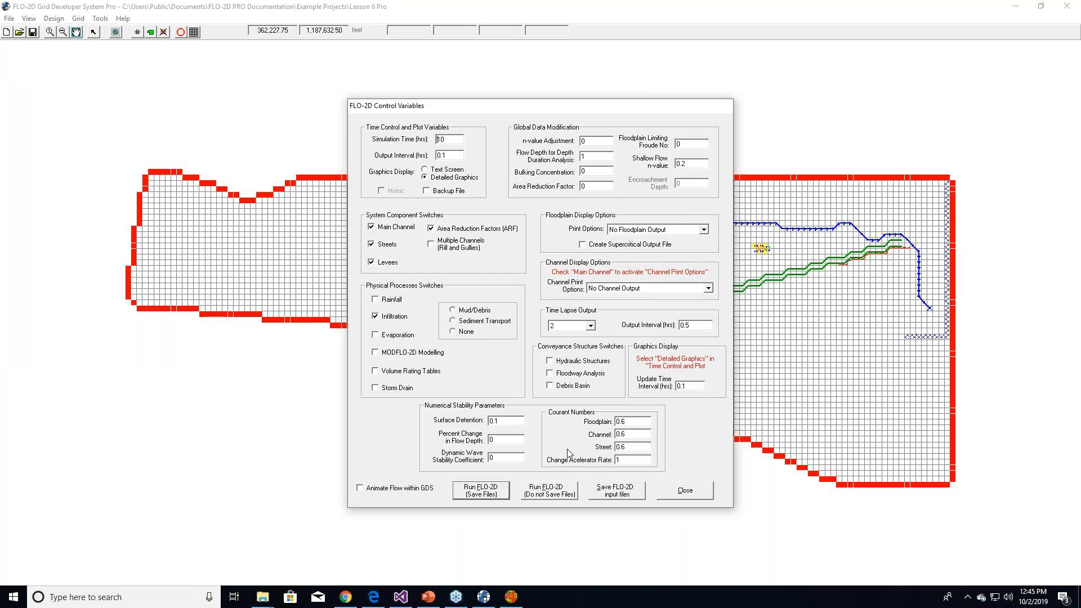
click(591, 326)
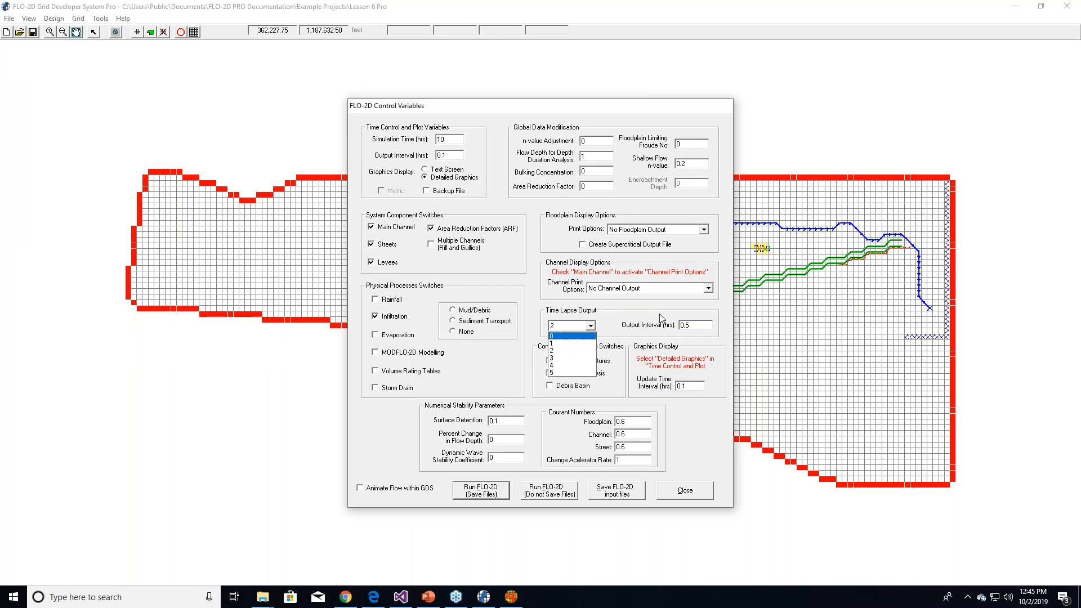
click(591, 326)
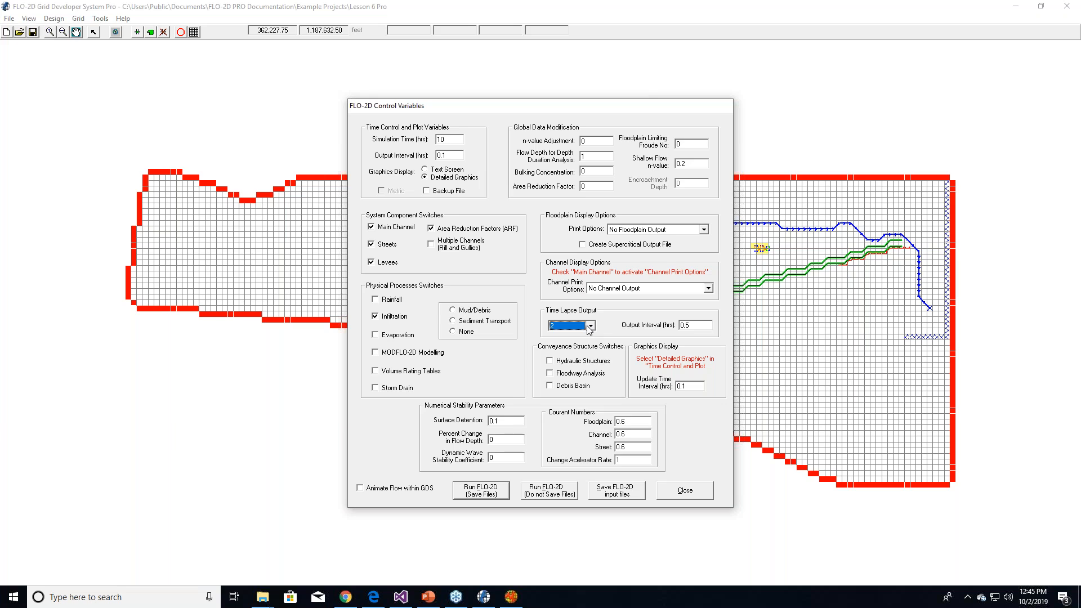
click(695, 326)
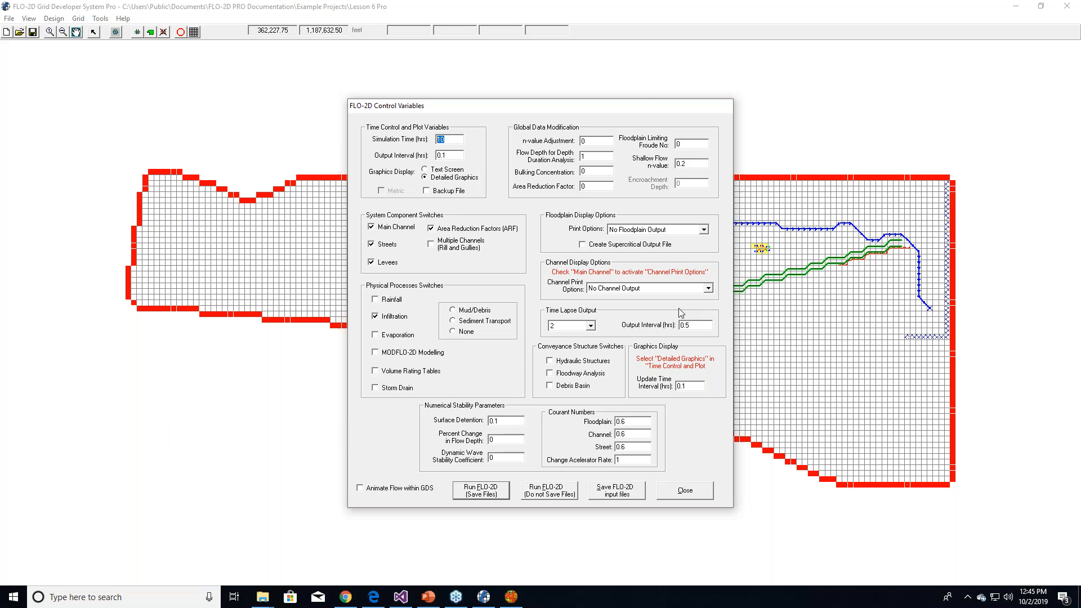
- Try time lapse output options 0 and 1, and select the output interval value beside them
click(591, 326)
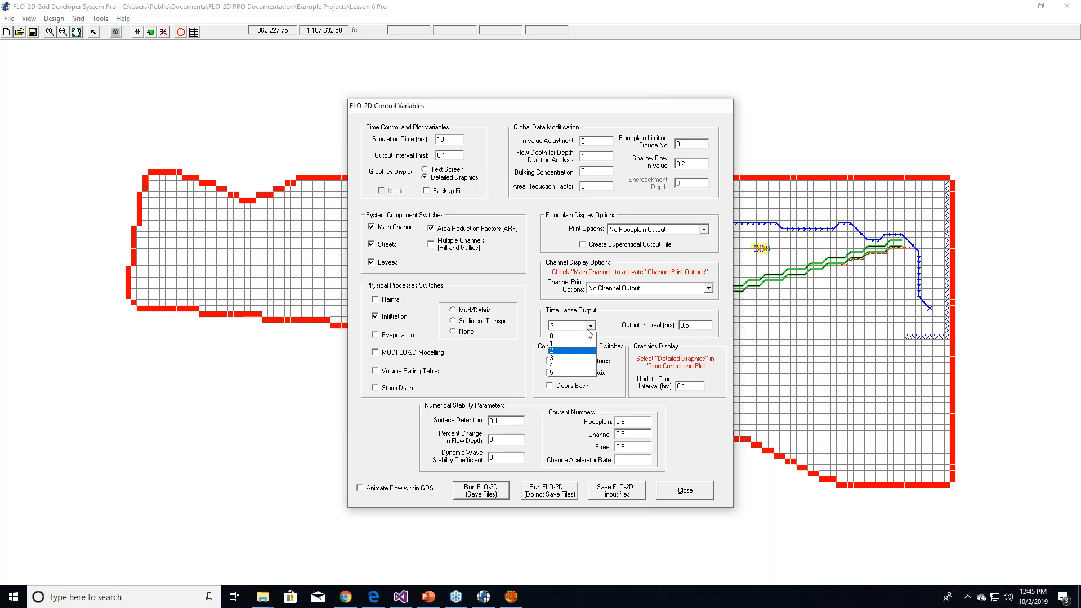
click(586, 336)
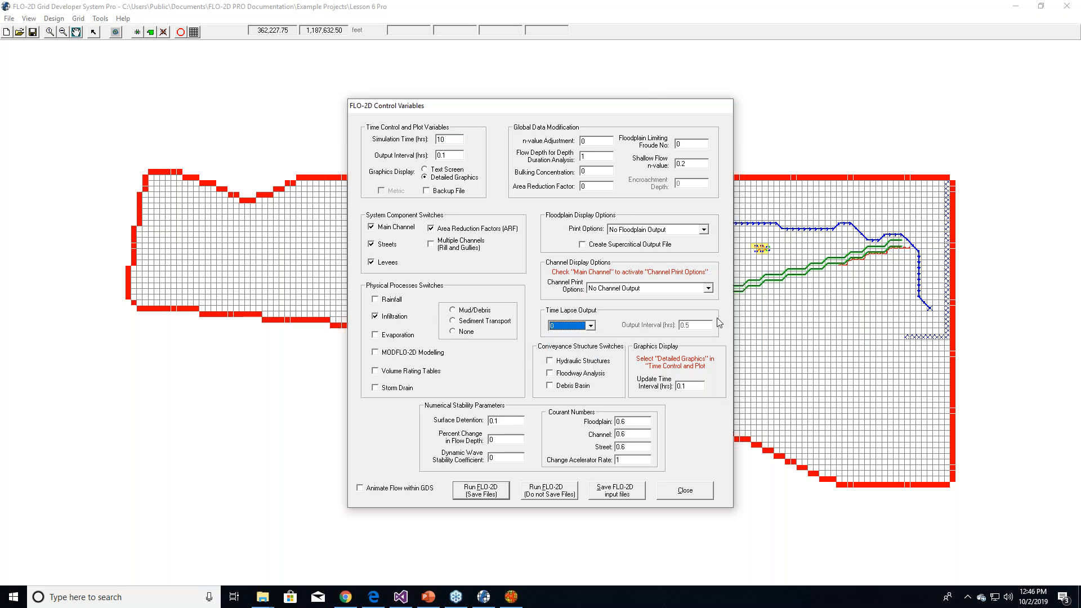
click(591, 327)
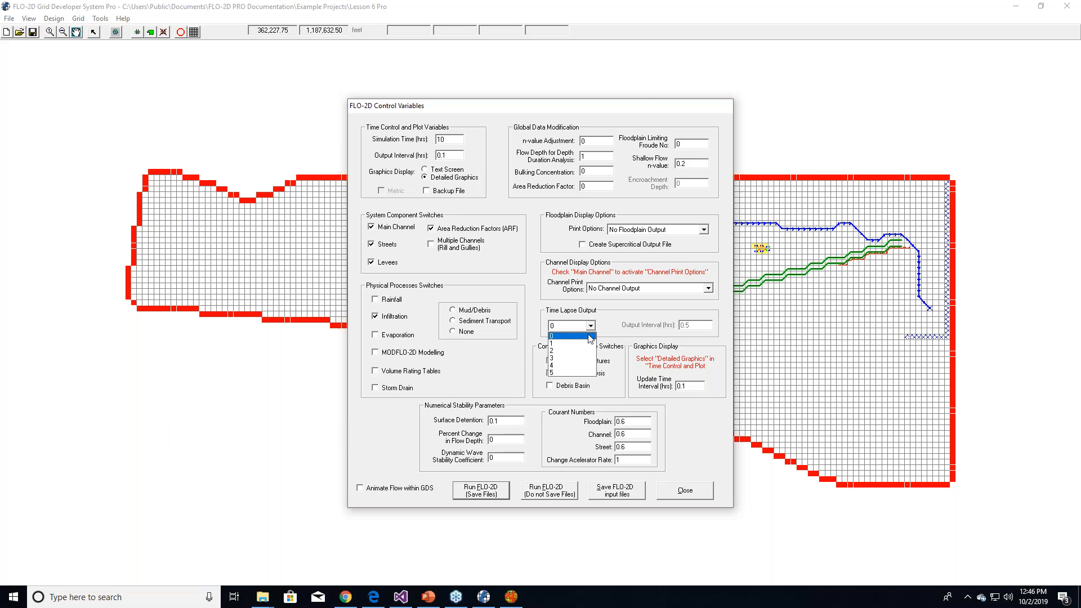
click(577, 344)
click(590, 327)
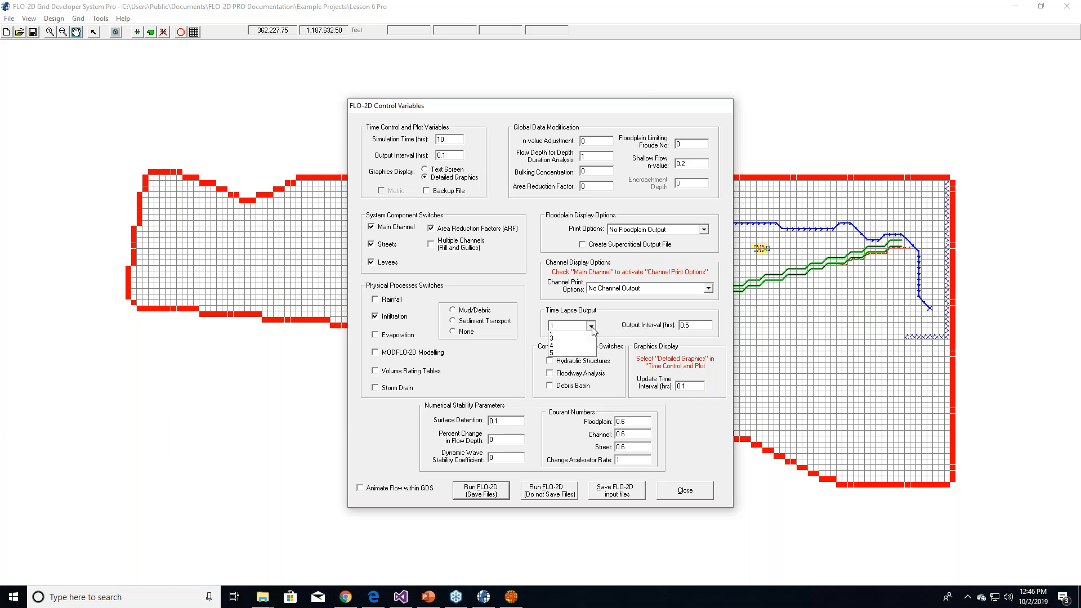
click(570, 346)
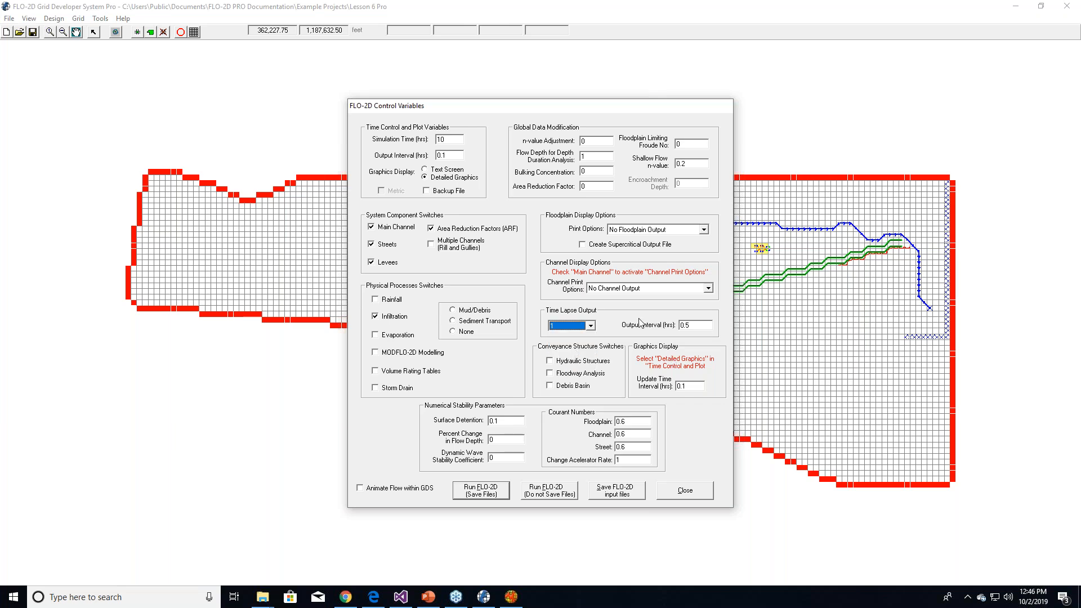
drag(689, 326, 676, 328)
- Close the control variables without running the model and exit the Grid Developer System
click(696, 496)
click(1067, 6)
click(545, 336)
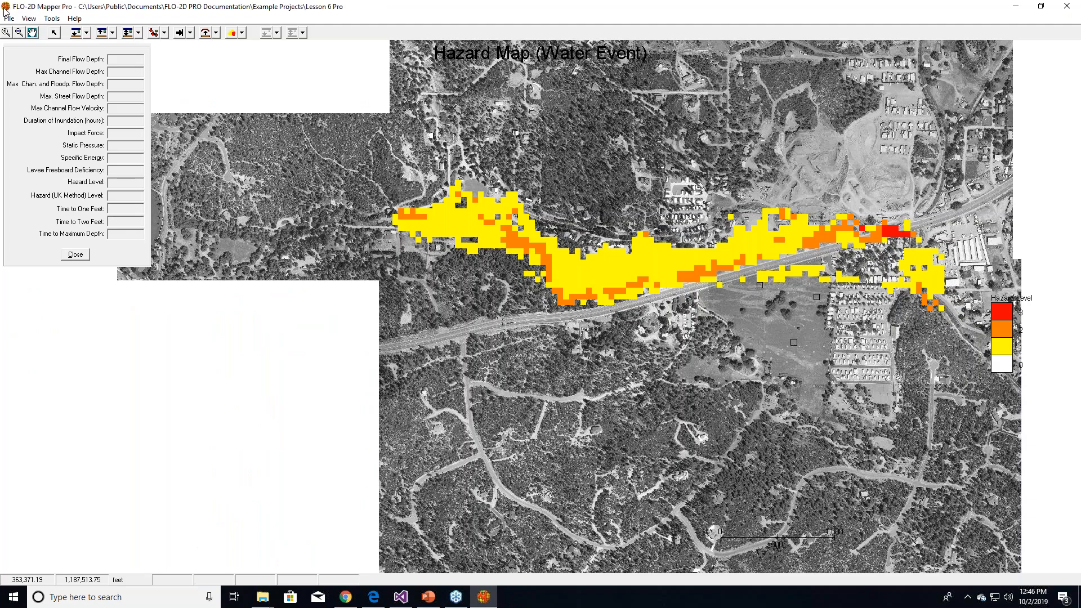
- Read the FLO-2D results of the Lesson 6 Pro example project from its FPLAIN.DAT file
click(8, 18)
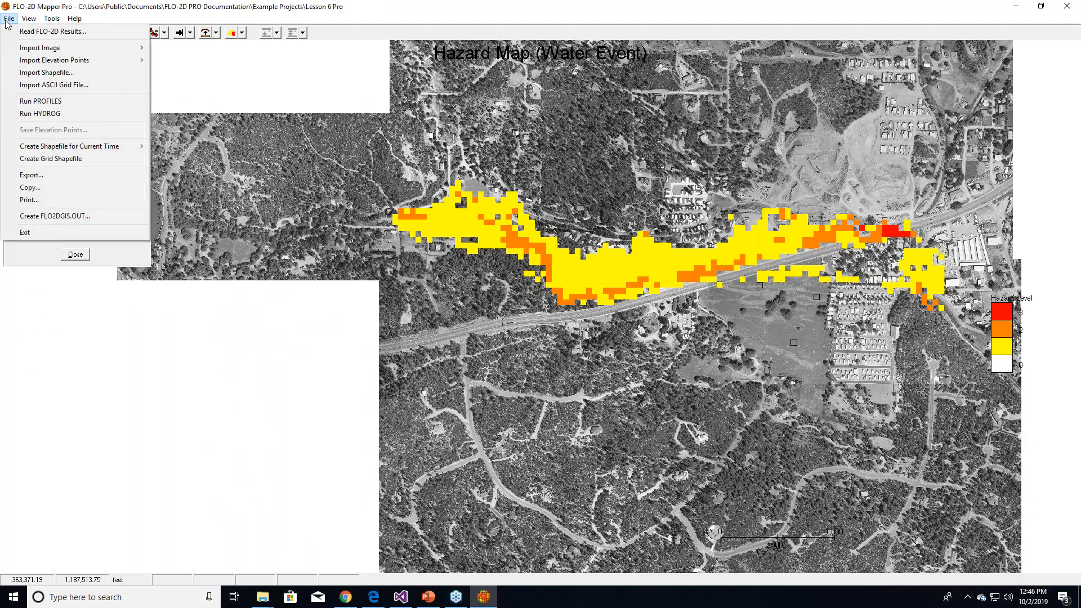
click(22, 42)
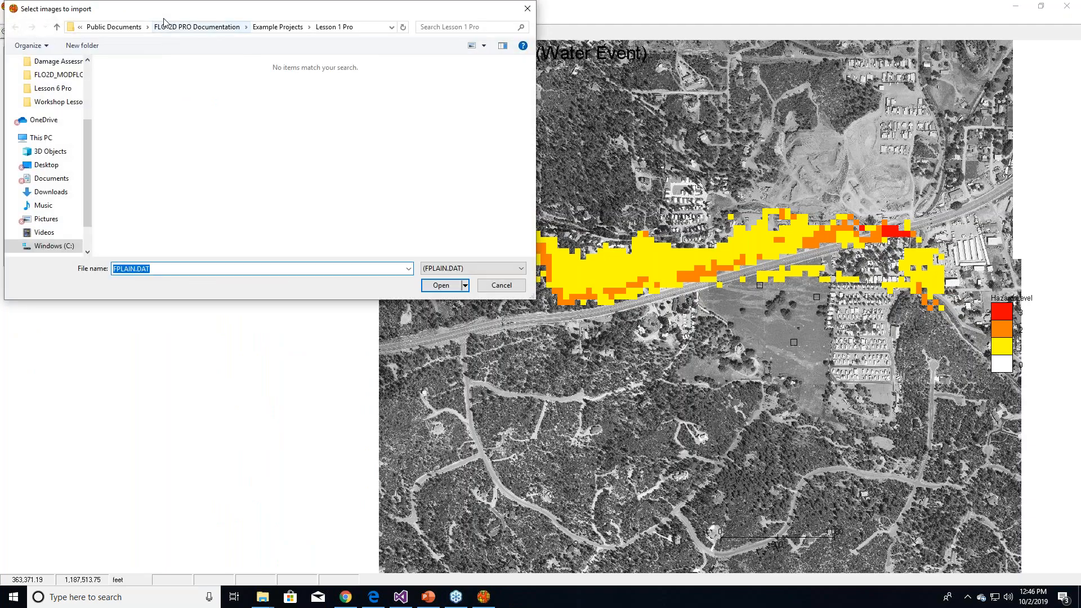
click(282, 27)
double_click(181, 255)
double_click(209, 106)
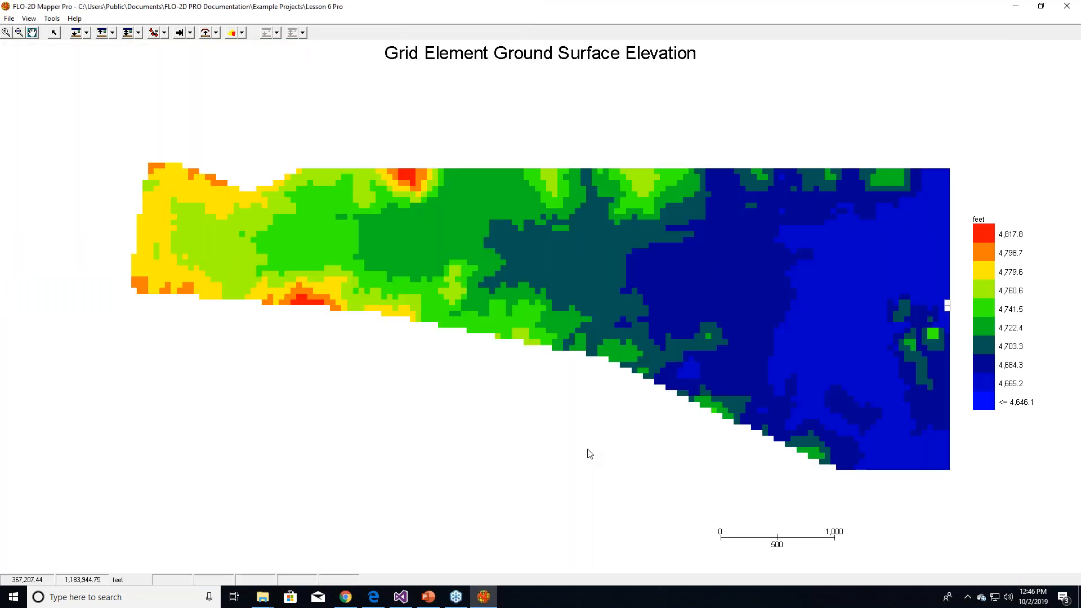
- Display the grid element maximum velocity map for Lesson 6 Pro
click(164, 34)
click(169, 44)
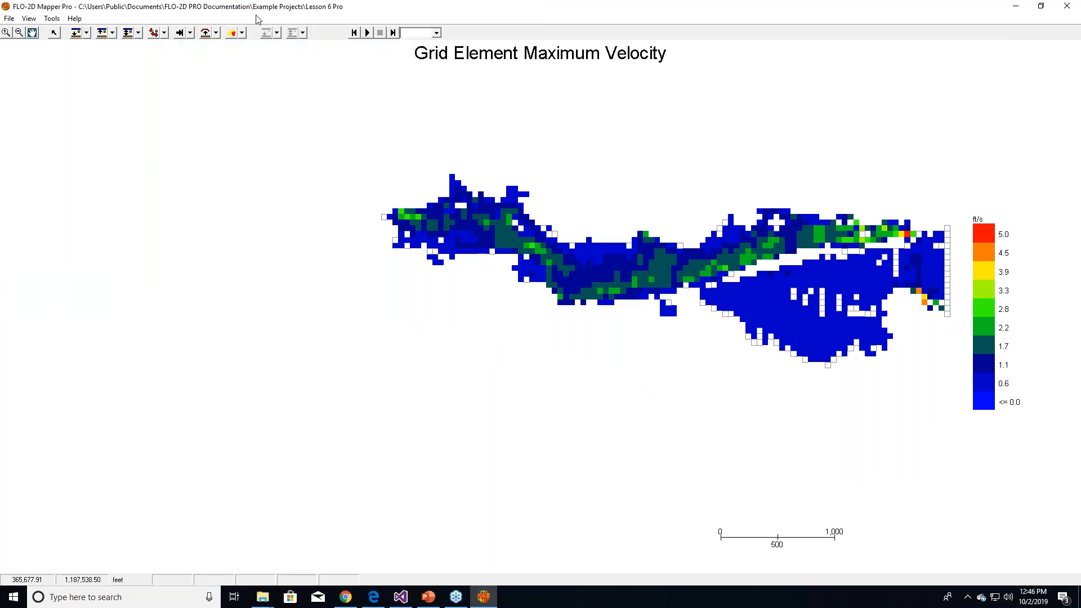
click(164, 34)
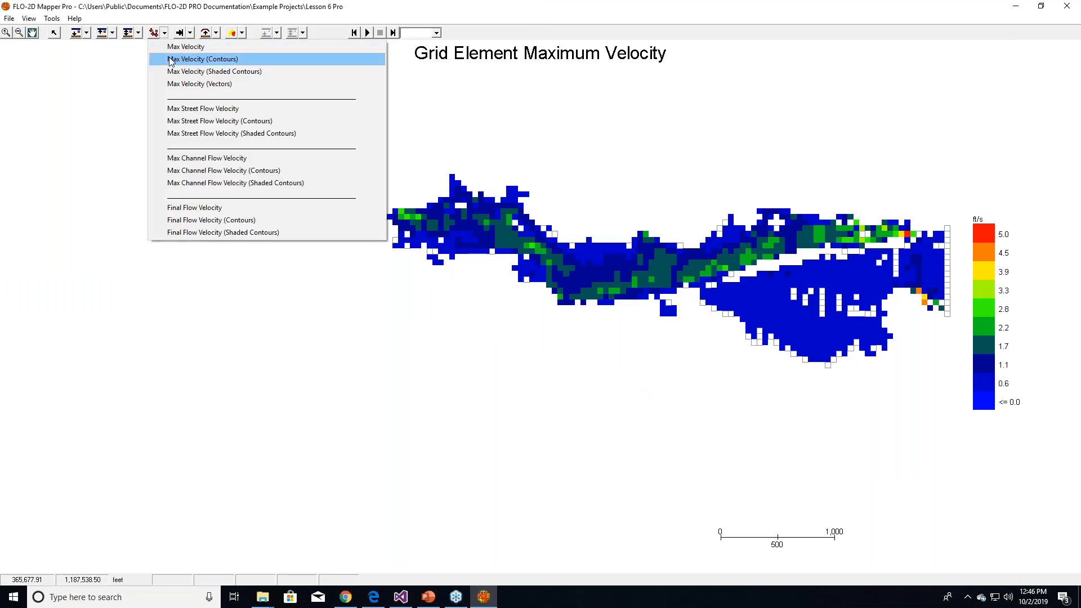
click(412, 28)
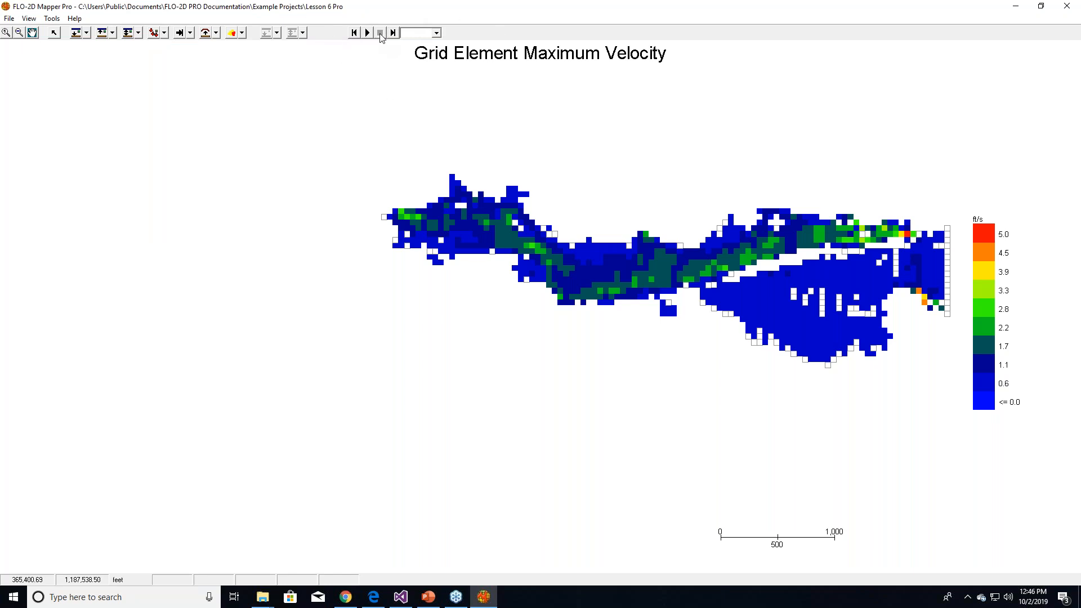
- Import an individual aerial image from the Example Projects folders as background and play the grid element velocity time lapse
click(9, 18)
mouse_move(56, 48)
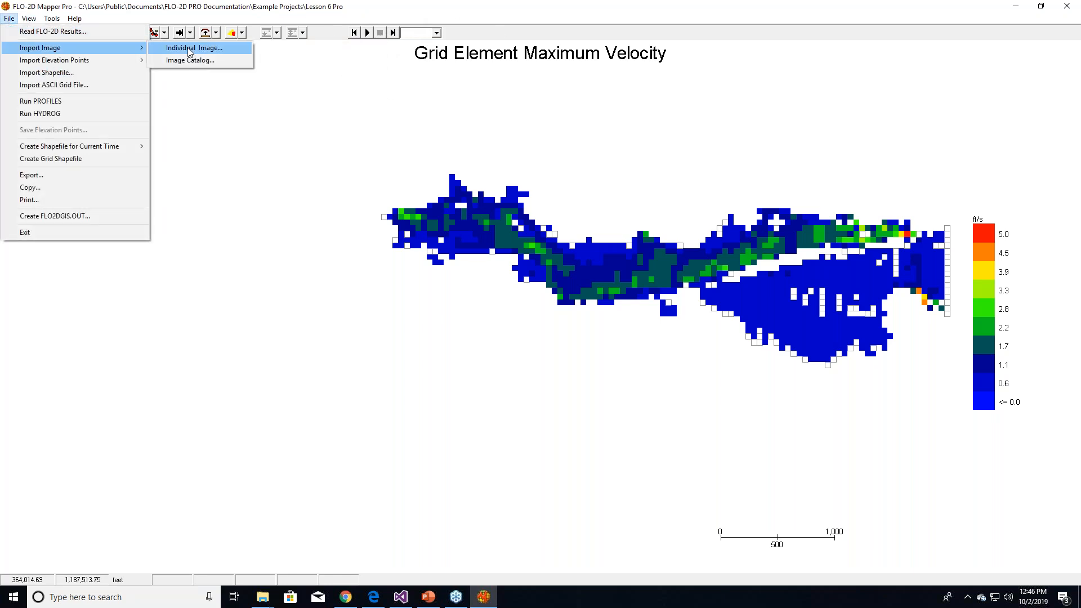
click(179, 54)
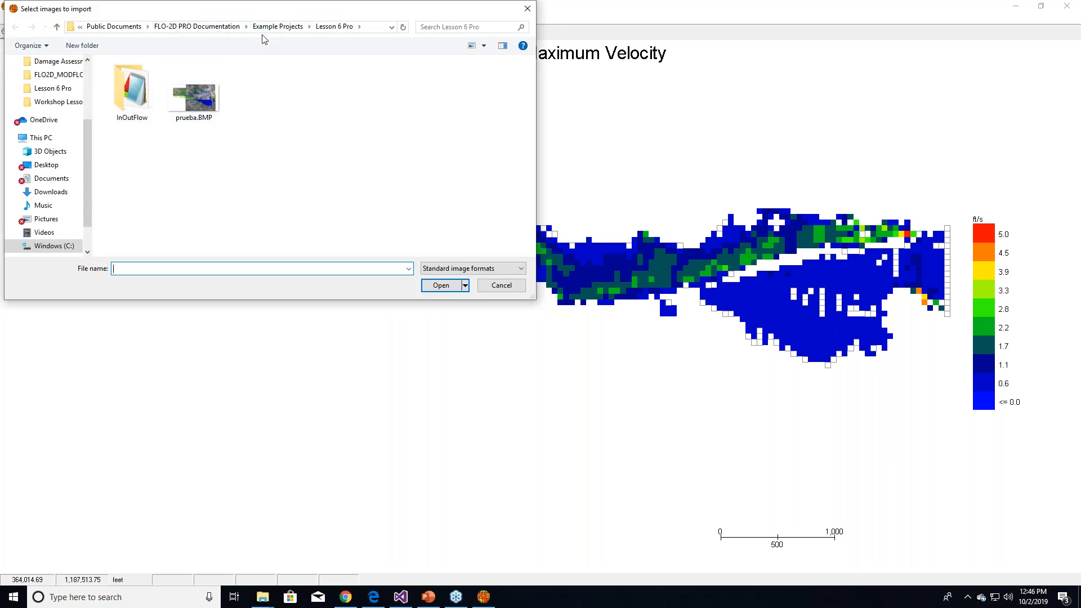
click(278, 27)
double_click(167, 191)
double_click(132, 74)
click(366, 33)
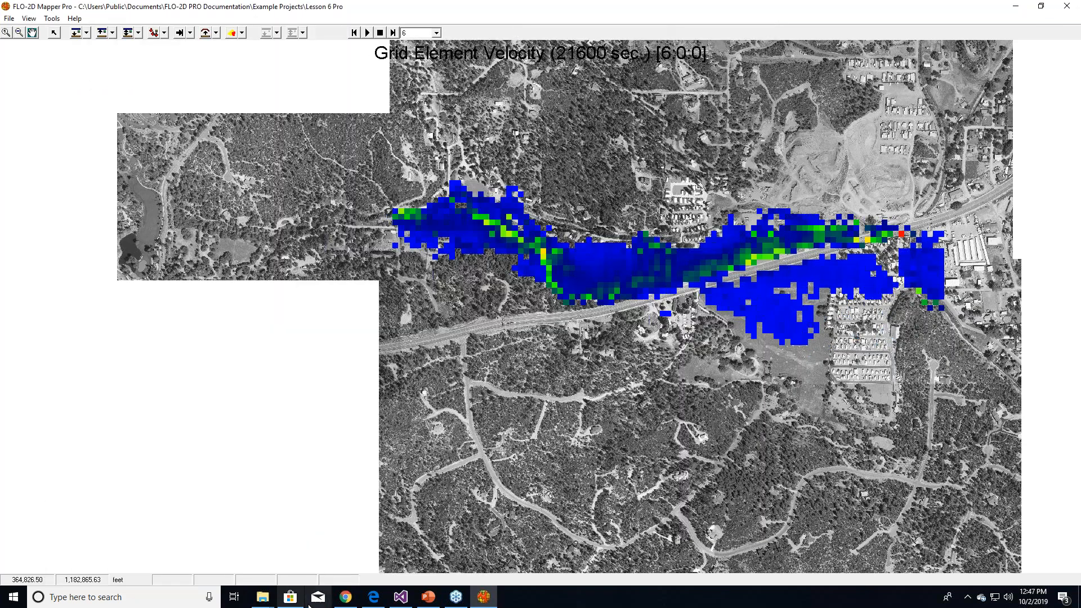
- Switch to the Lesson 6 Pro folder in File Explorer, locate TIMDEP.OUT and open it in UltraEdit
mouse_move(262, 598)
click(339, 558)
click(282, 324)
text(inf)
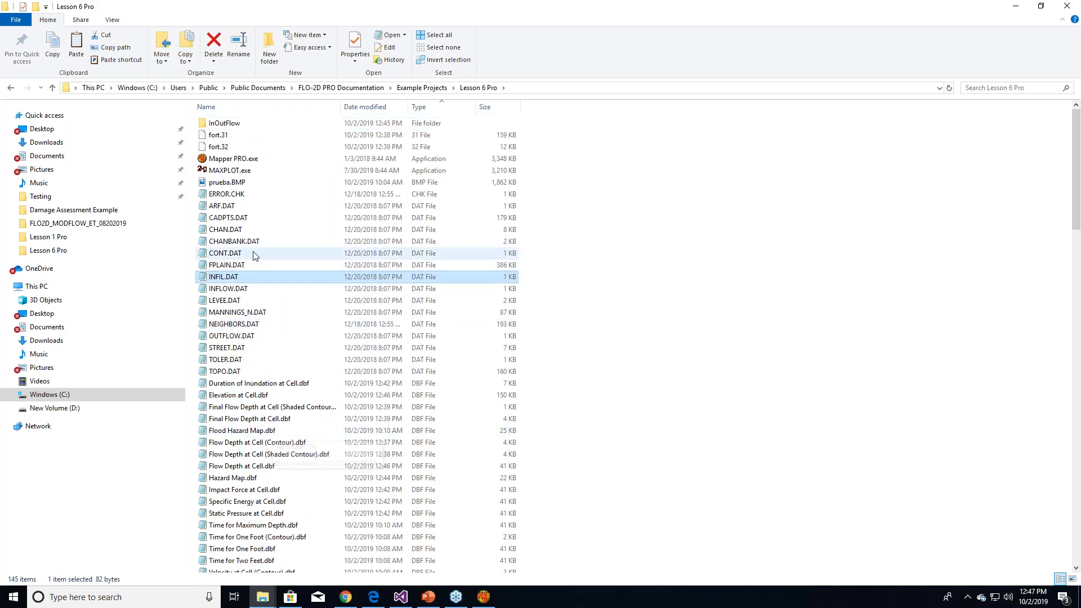
key(t)
key(t)
key(t)
key(t)
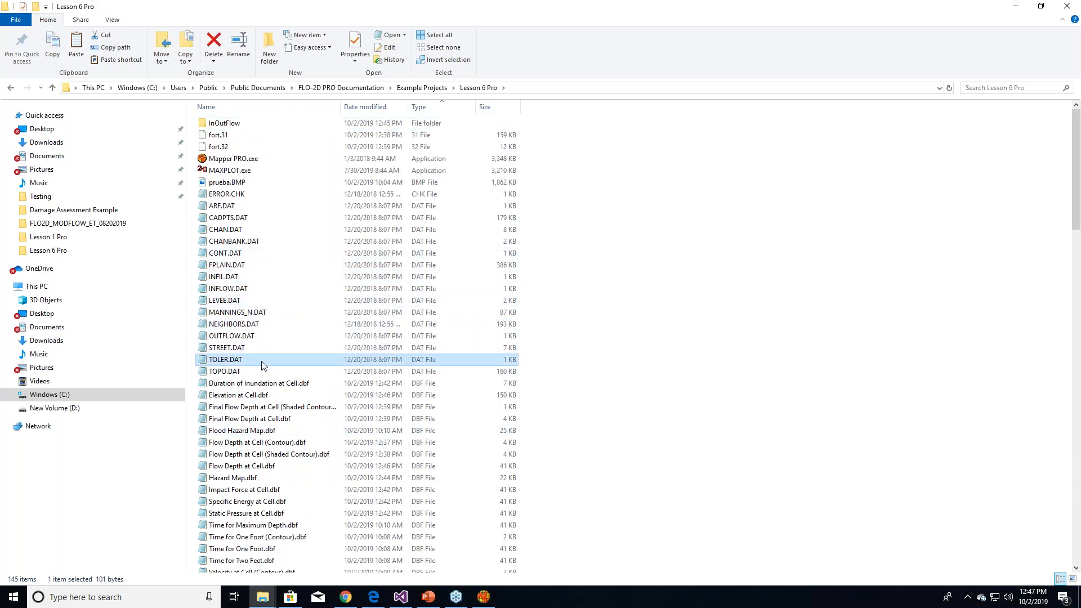
key(t)
key(t)
key(t)
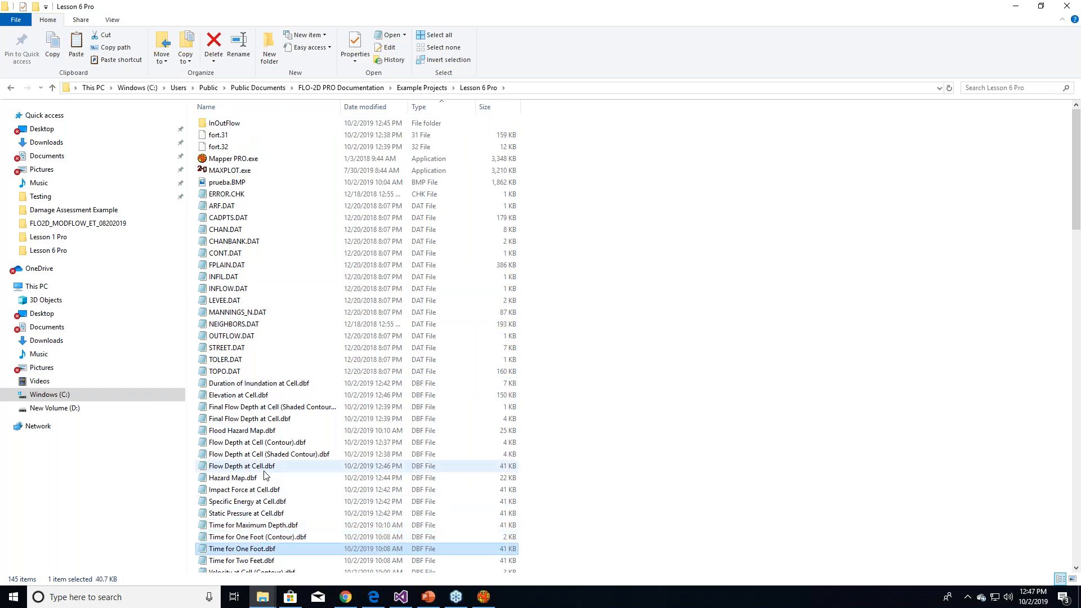
scroll(250, 533, down, 2)
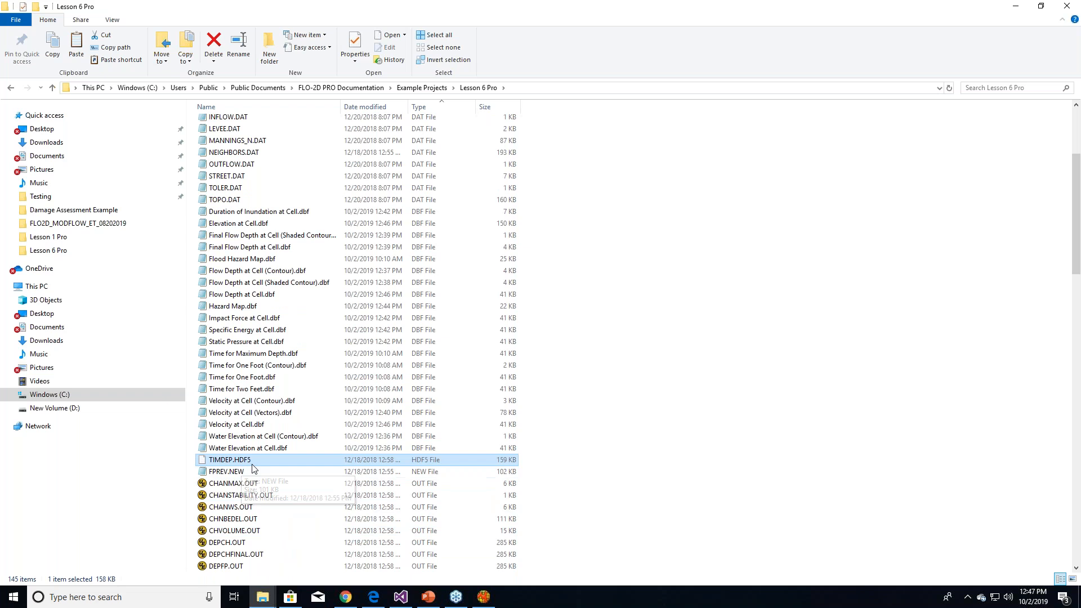
scroll(252, 469, down, 2)
key(t)
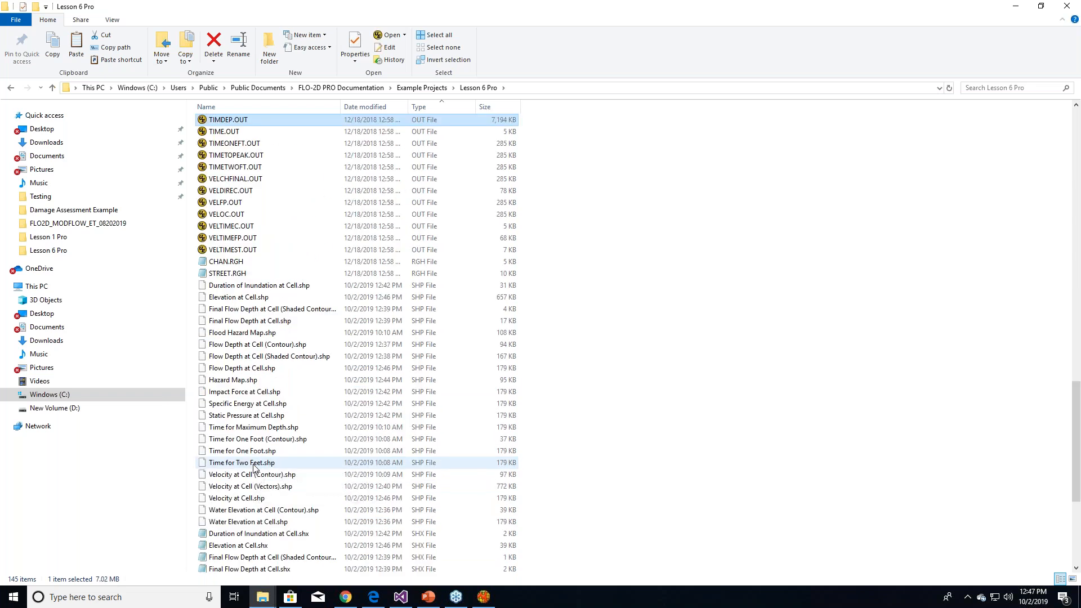
double_click(237, 119)
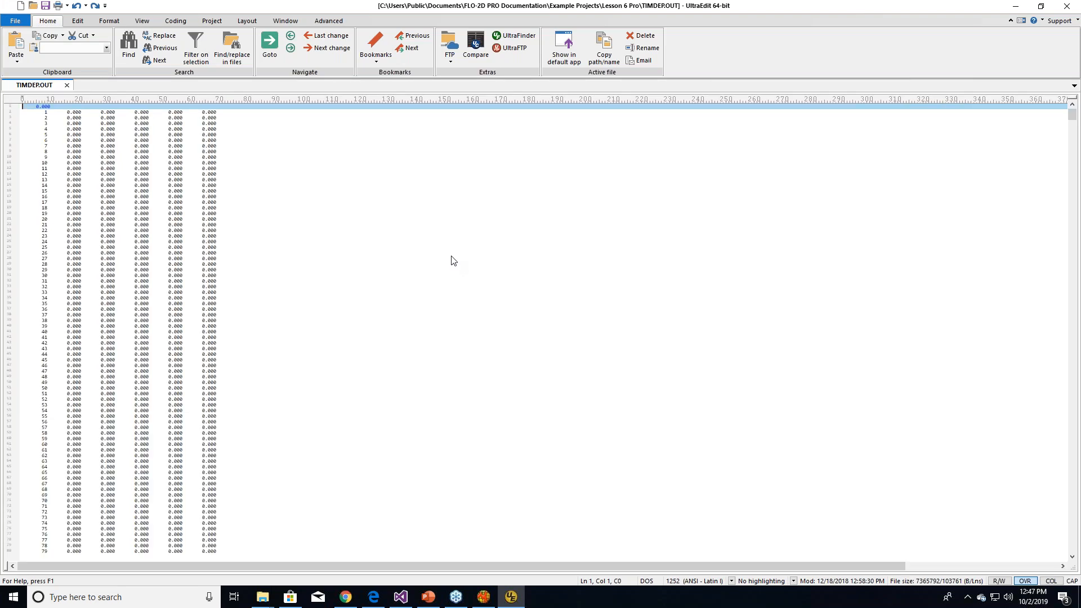
- Examine the TIMDEP.OUT time headers and grid element rows for the first output intervals, and close the file
drag(320, 1, 563, 36)
double_click(563, 36)
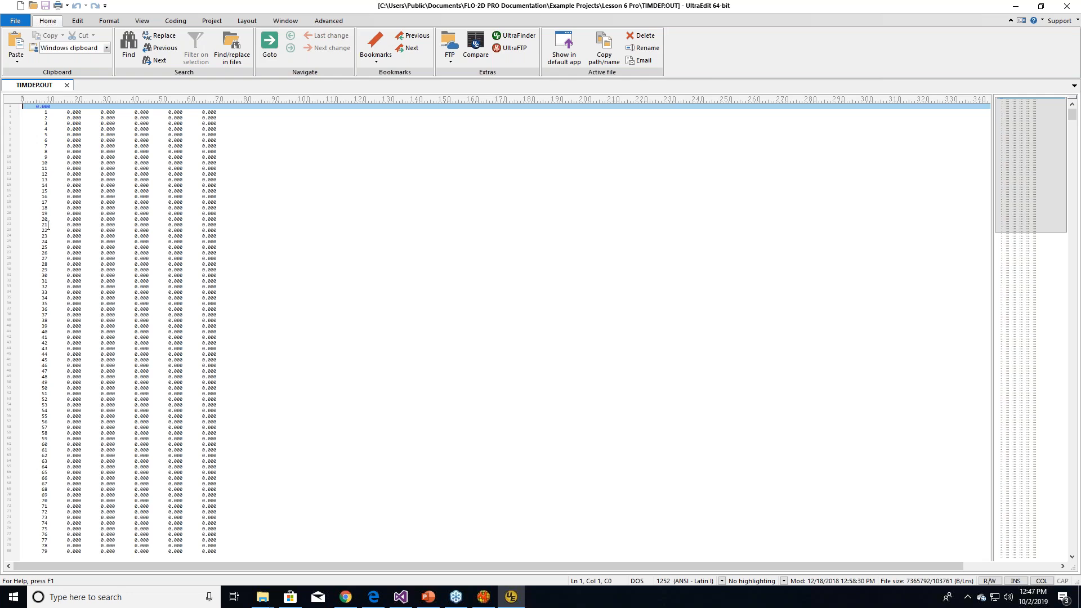
drag(27, 107, 85, 98)
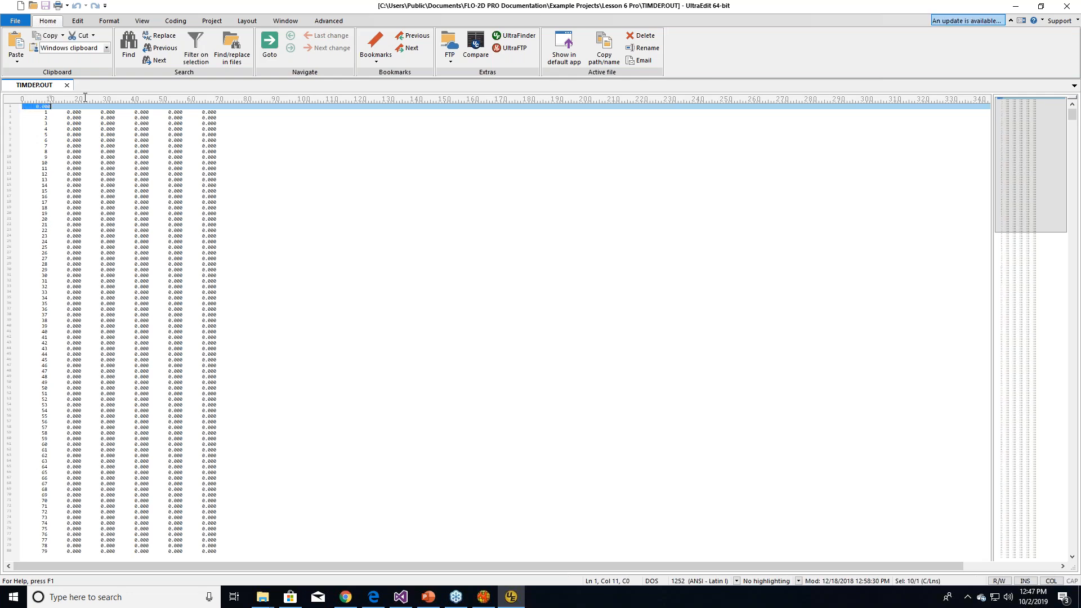
scroll(87, 142, down, 20)
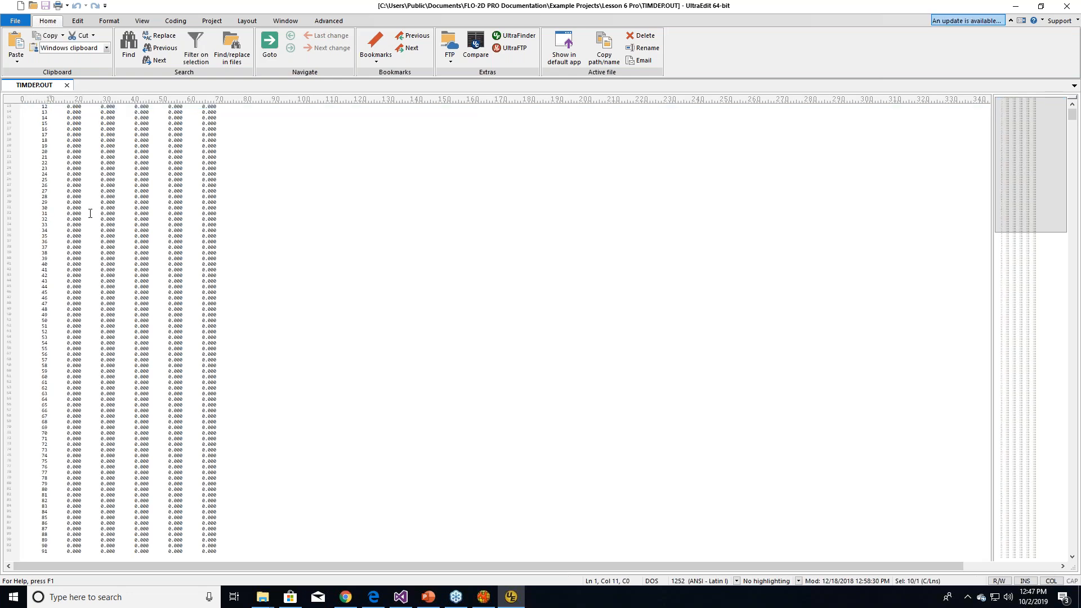
scroll(123, 275, down, 20)
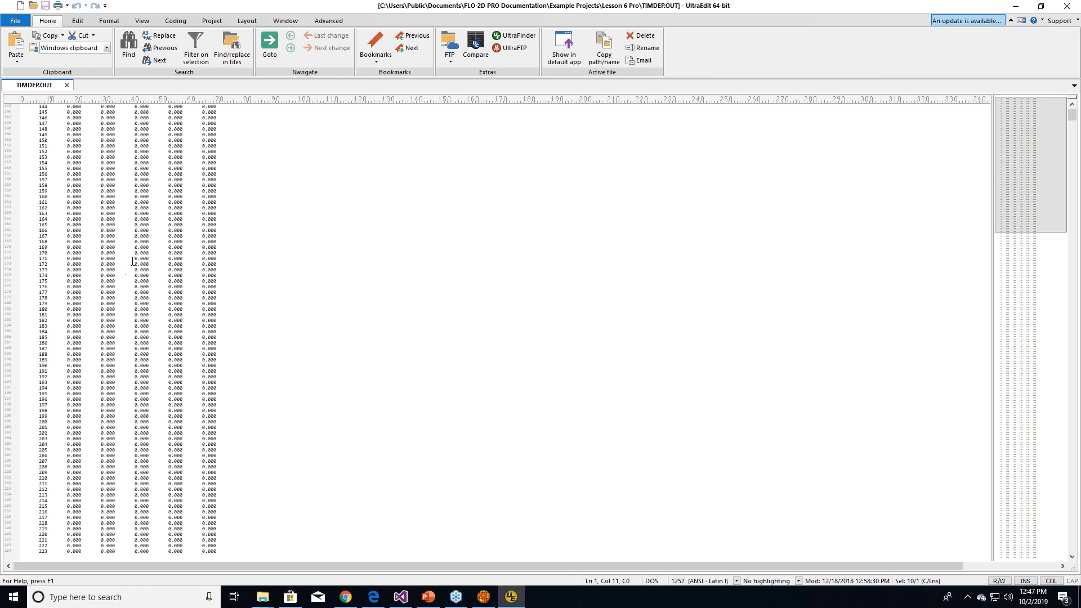
scroll(246, 434, down, 13)
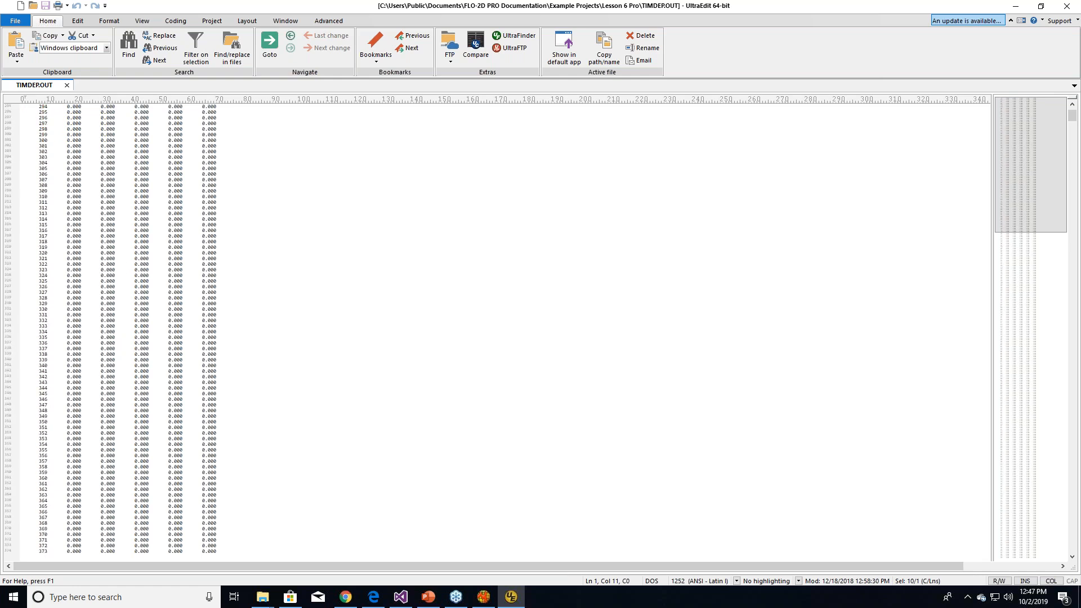
click(1073, 286)
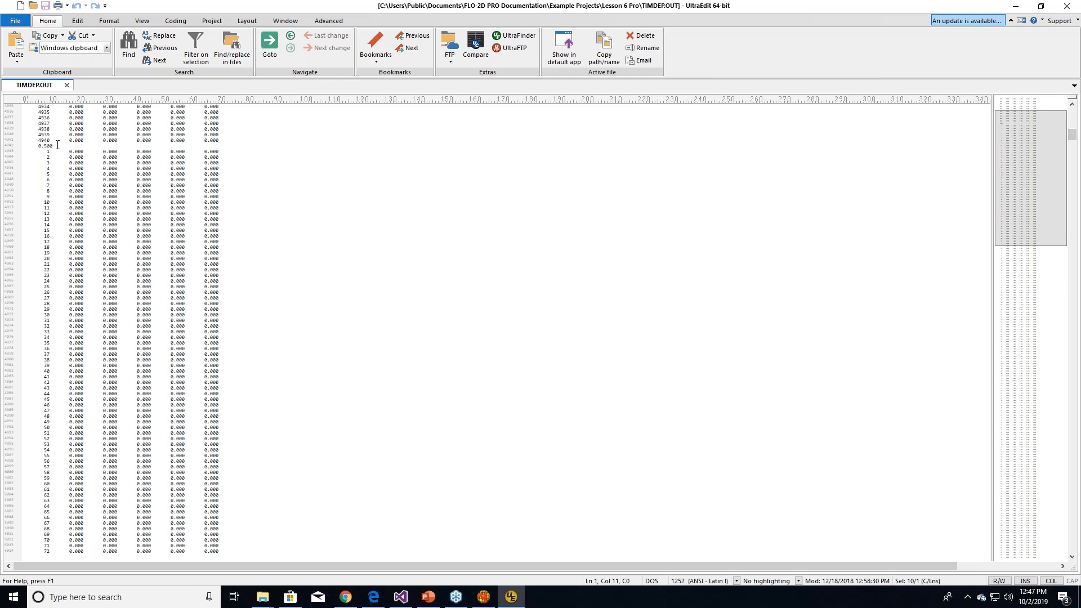
double_click(36, 145)
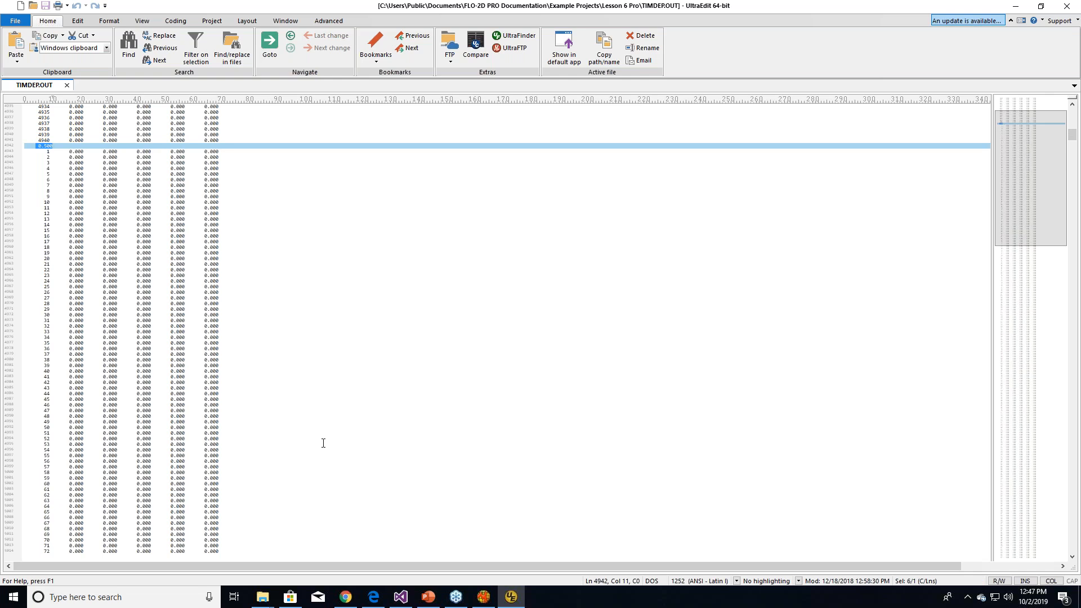
scroll(184, 277, down, 10)
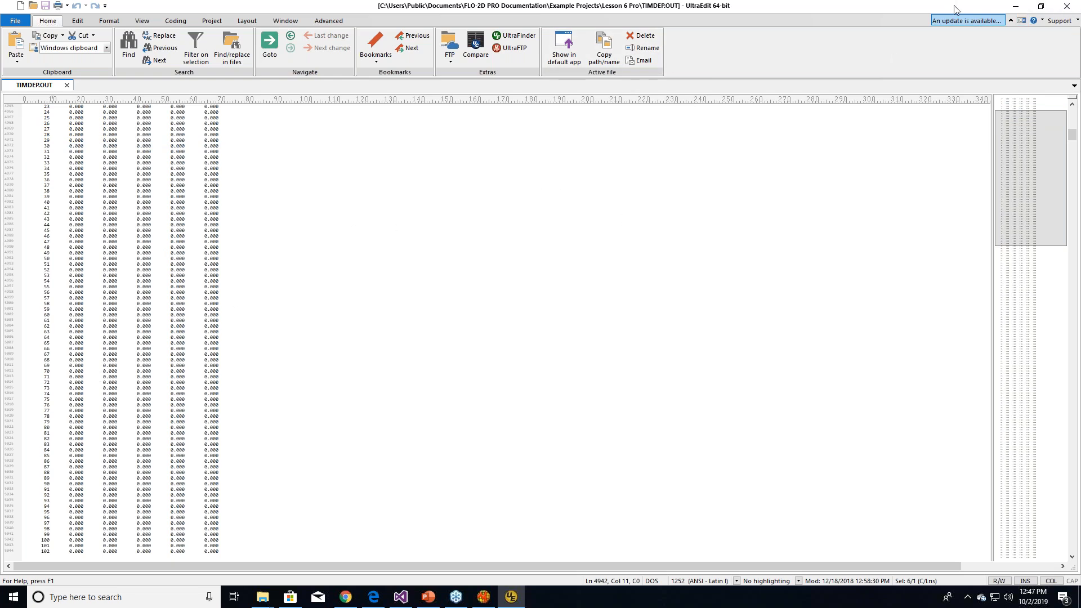
click(1067, 6)
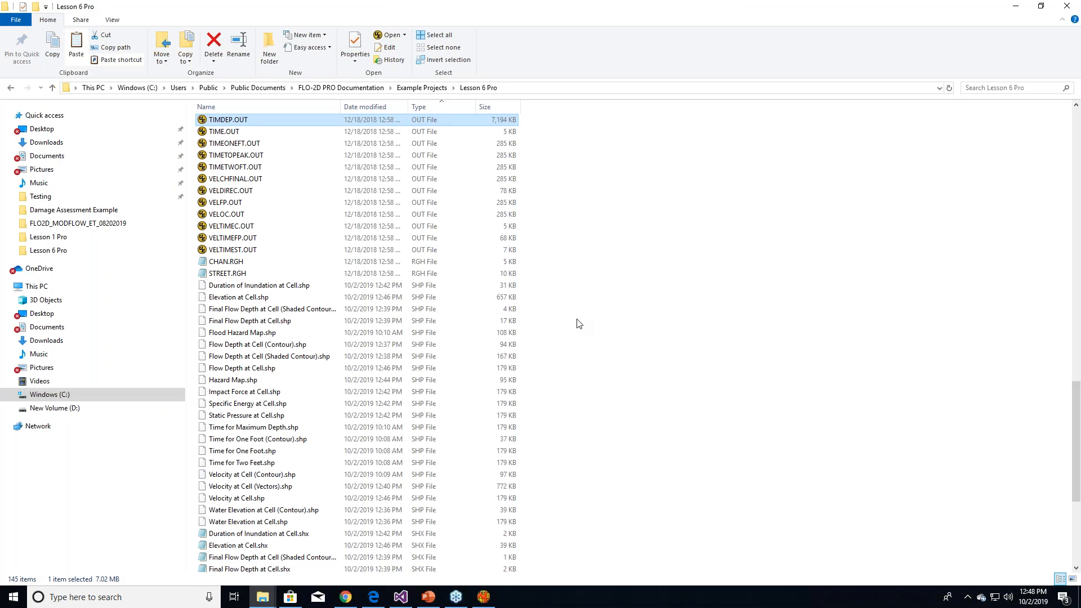
- Search Windows for "gds man" and open GDS Manual PRO.pdf
click(137, 591)
text(da)
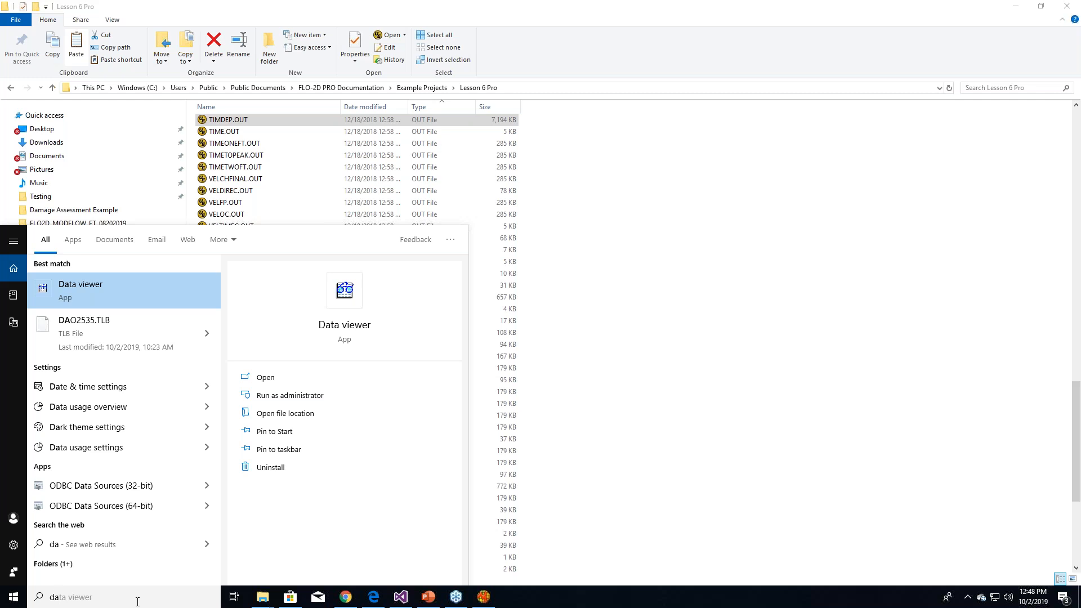
key(BackSpace)
key(BackSpace)
text(gds)
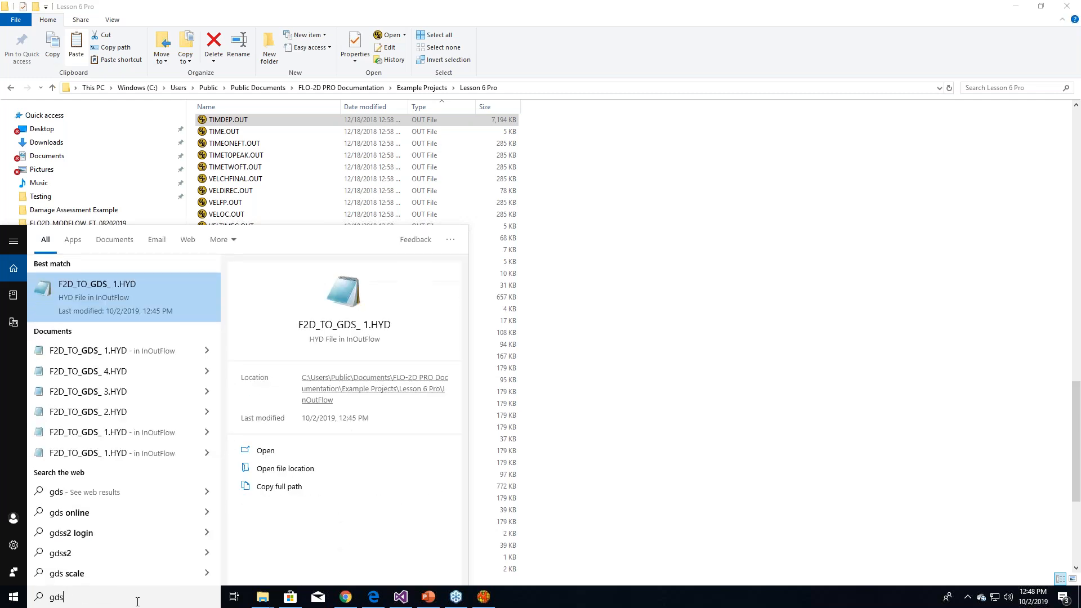
text( man)
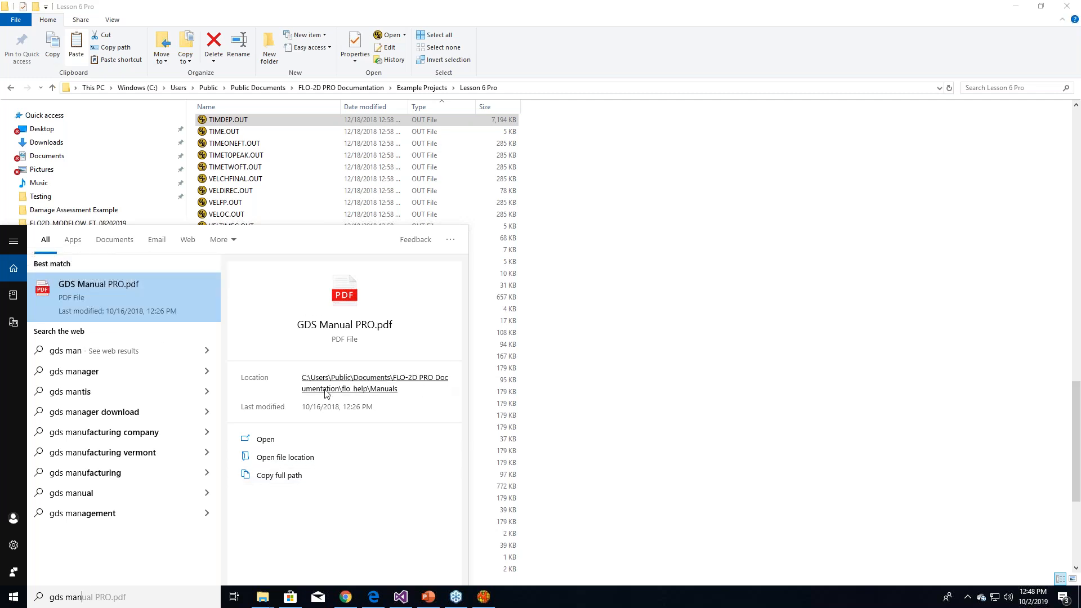
key(Return)
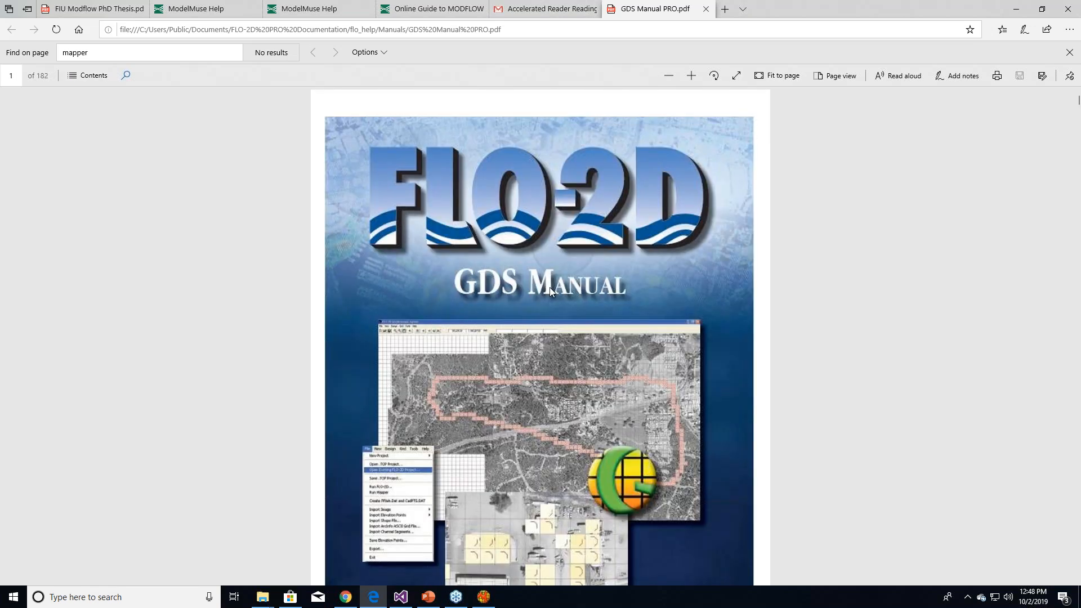
- Find "image" in the manual and go to section 3.2.18, Import Image/Individual Image
key(ctrl+f)
text(image)
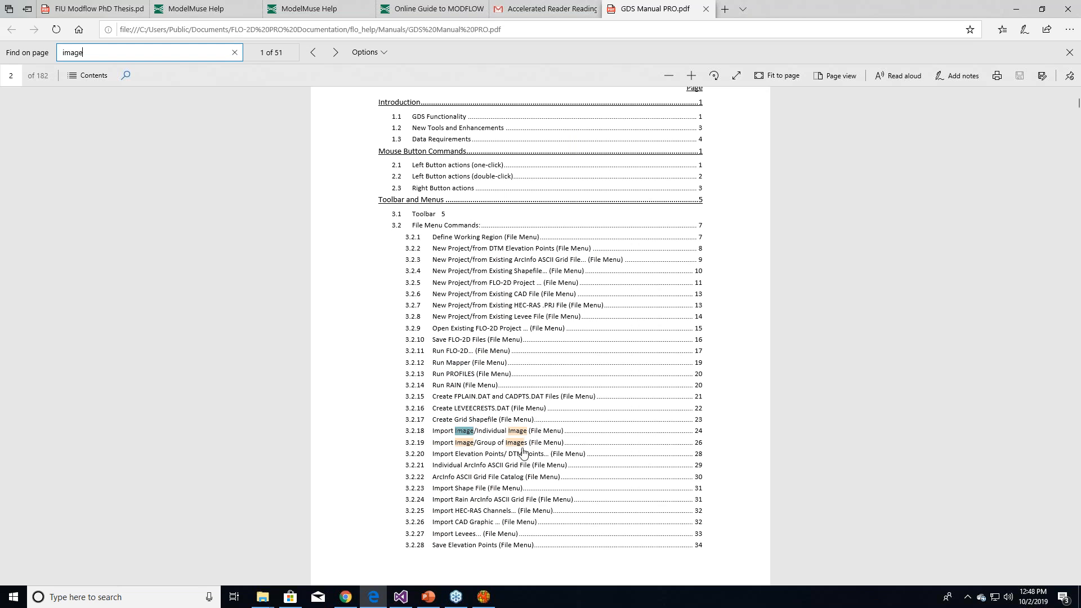
click(537, 431)
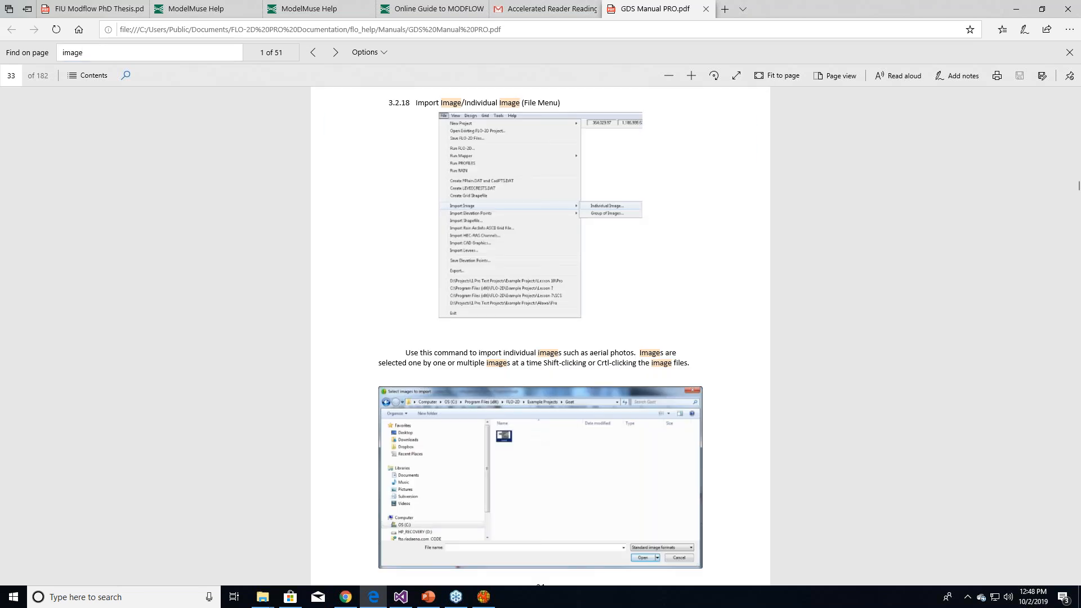
- Review the importable image formats, highlighting the BMP row, and read the world file extension requirements
scroll(518, 223, down, 4)
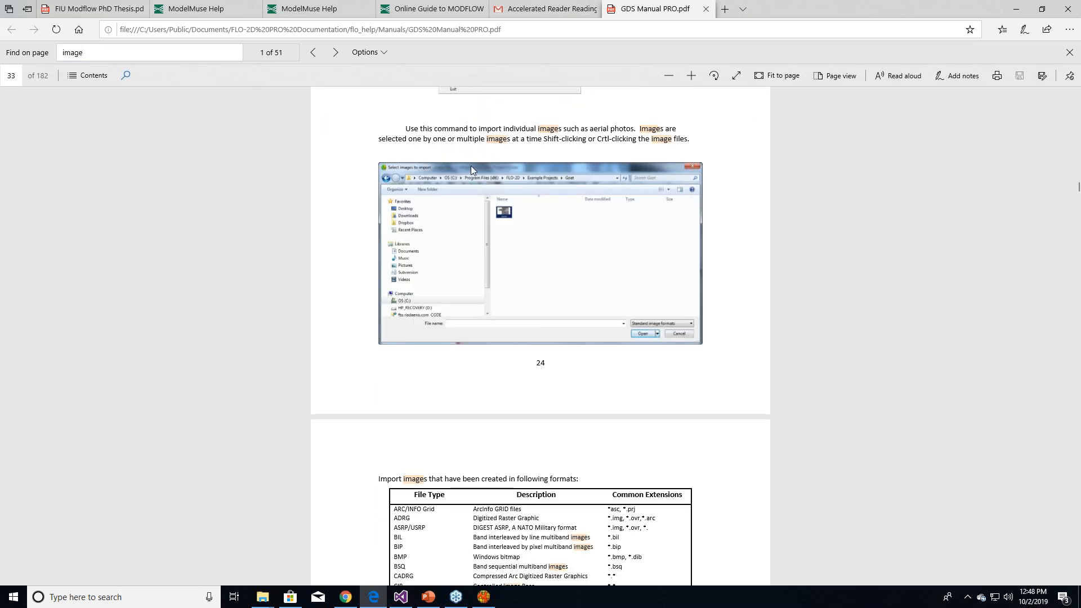
scroll(519, 220, down, 3)
scroll(506, 214, down, 2)
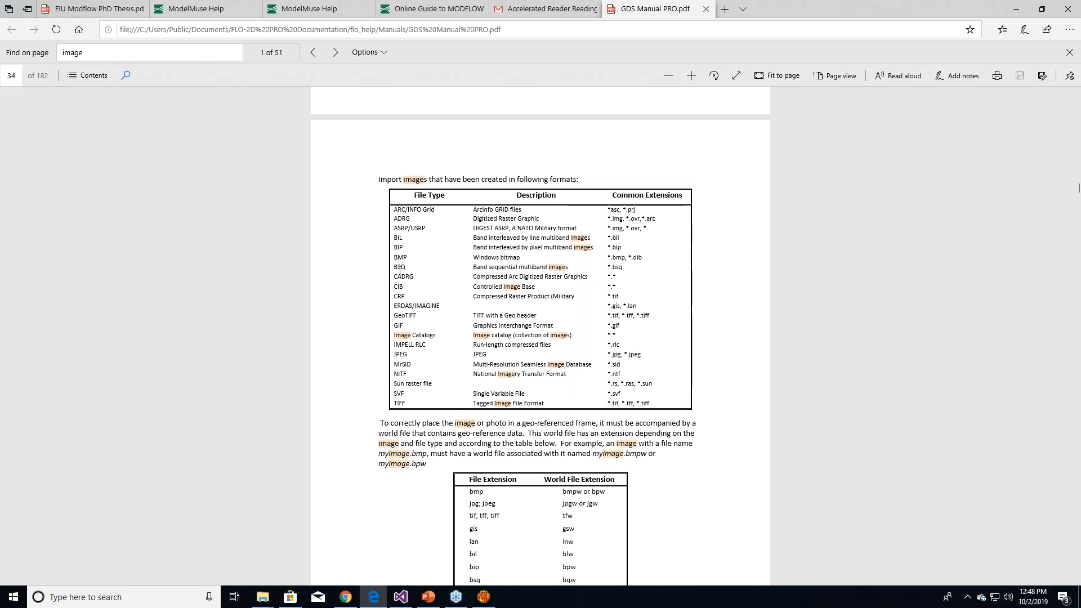
drag(396, 257, 651, 262)
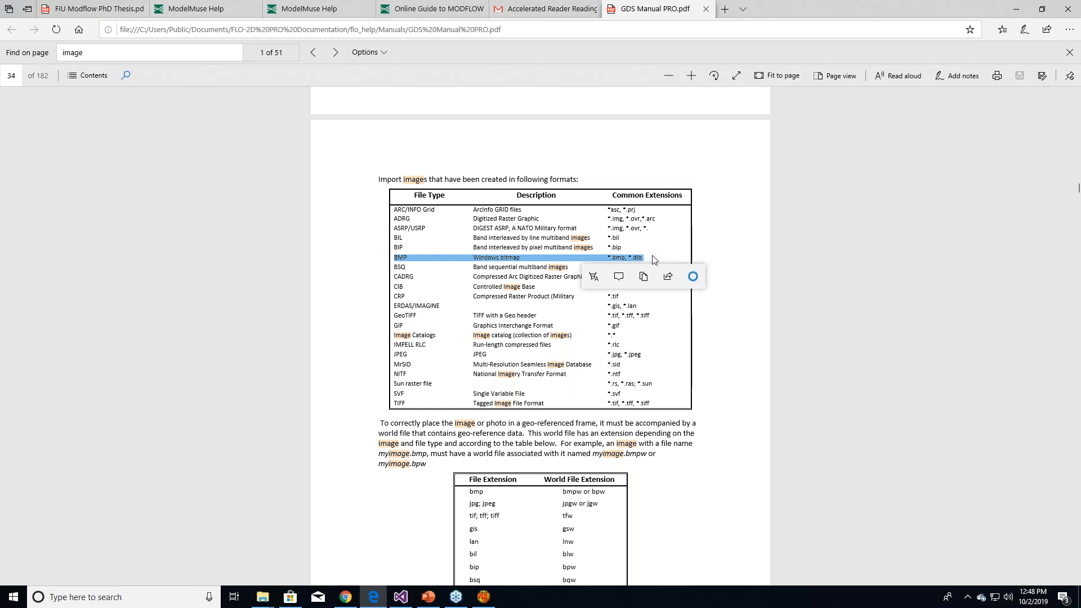
scroll(653, 259, down, 3)
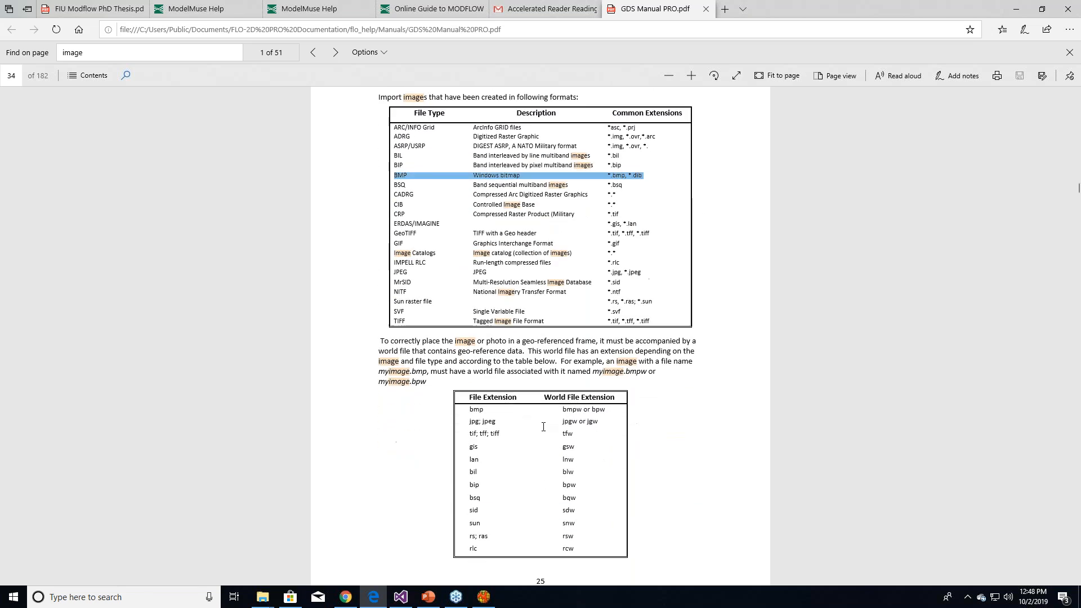
click(485, 372)
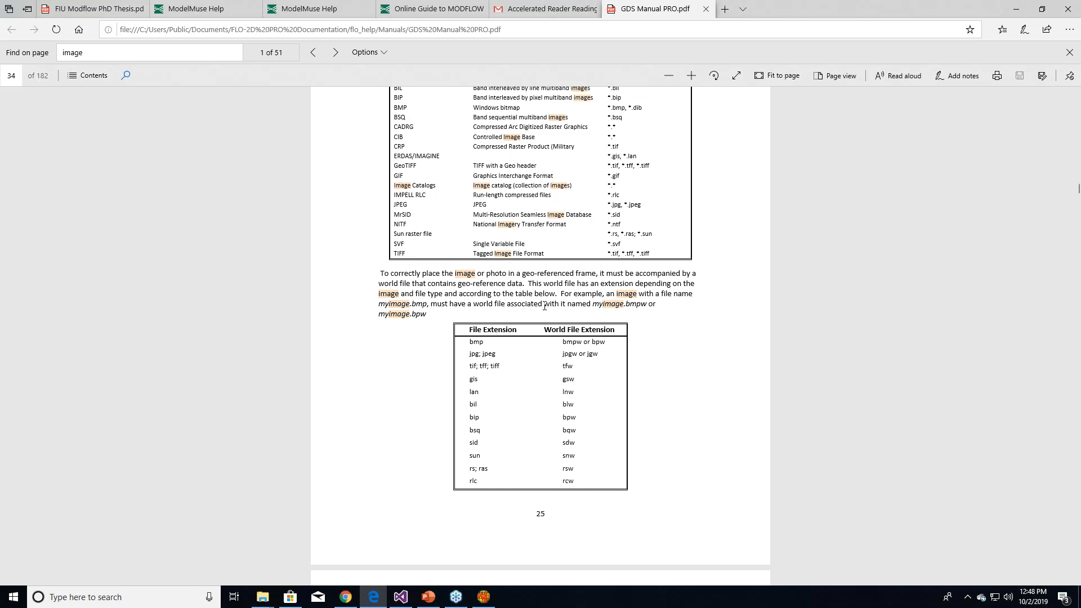
- Highlight the world file extensions for bmp in the manual, and review the line-by-line description of the world file format
drag(563, 342, 613, 347)
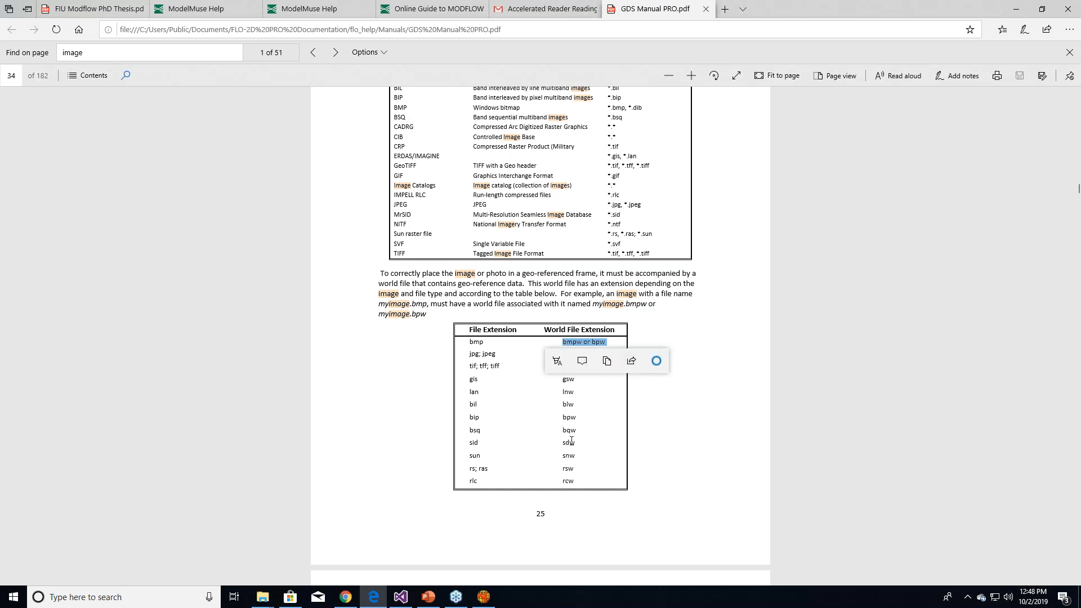
scroll(572, 440, down, 5)
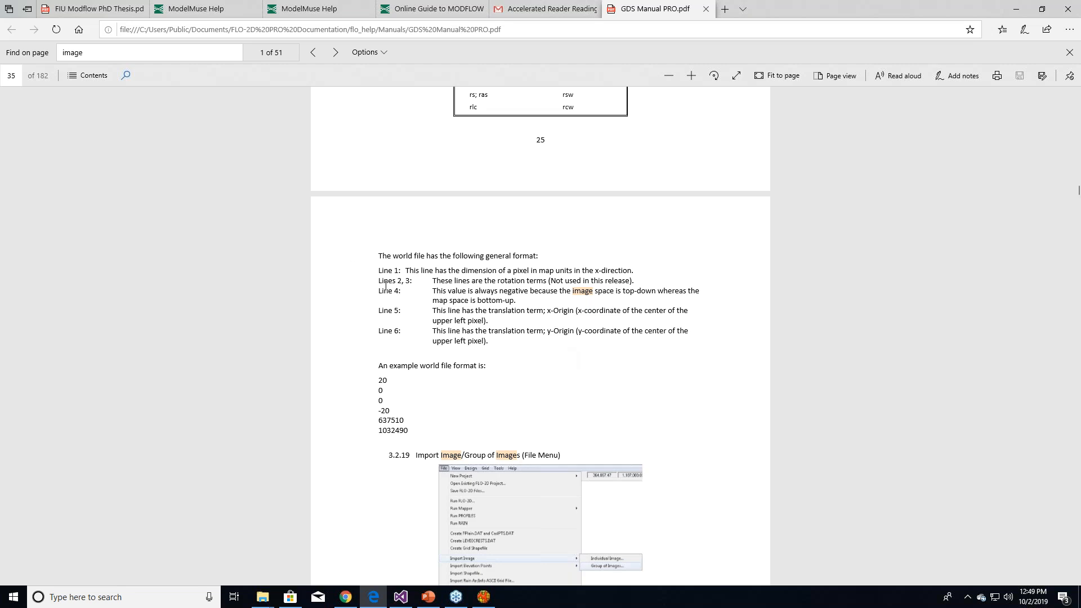
drag(403, 287, 488, 343)
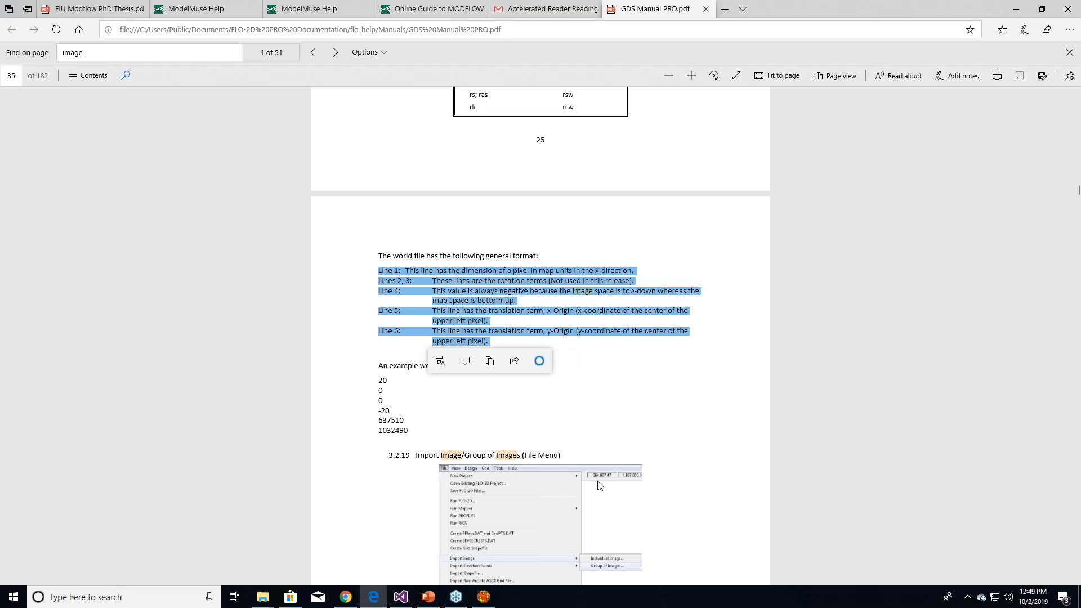
click(639, 410)
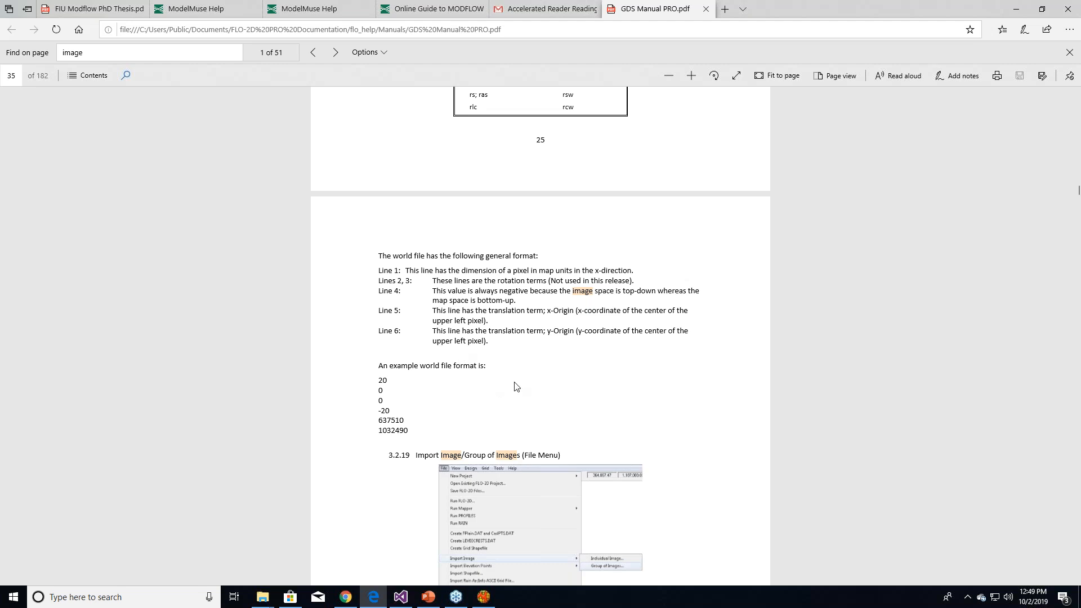
- In File Explorer, go to the Lesson 1 Pro example project, open Goat.tfw in Notepad, and move its window clear of the file list
mouse_move(263, 597)
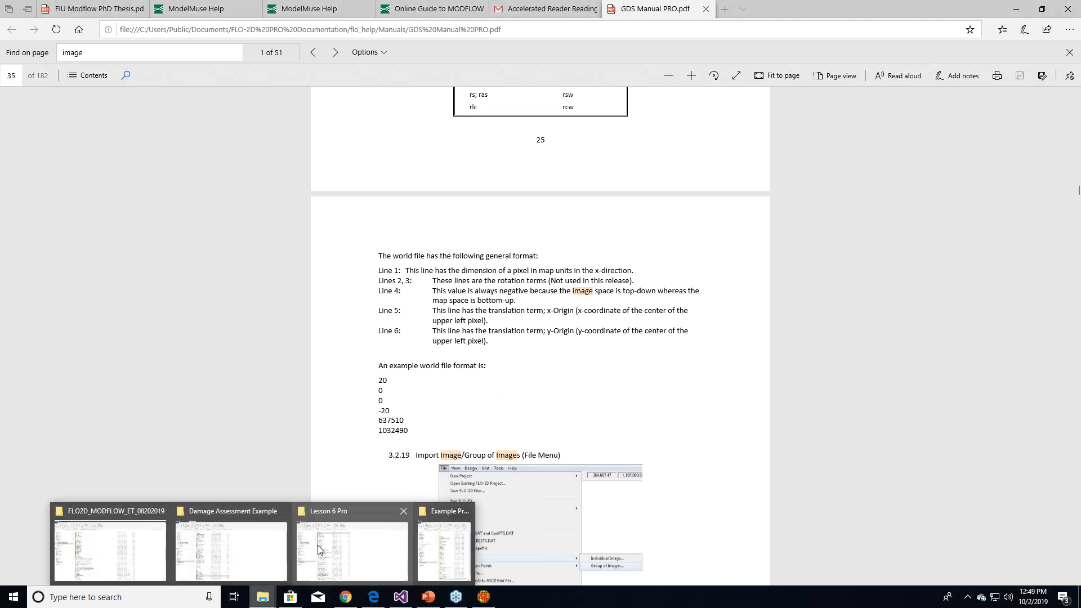
click(320, 551)
click(428, 91)
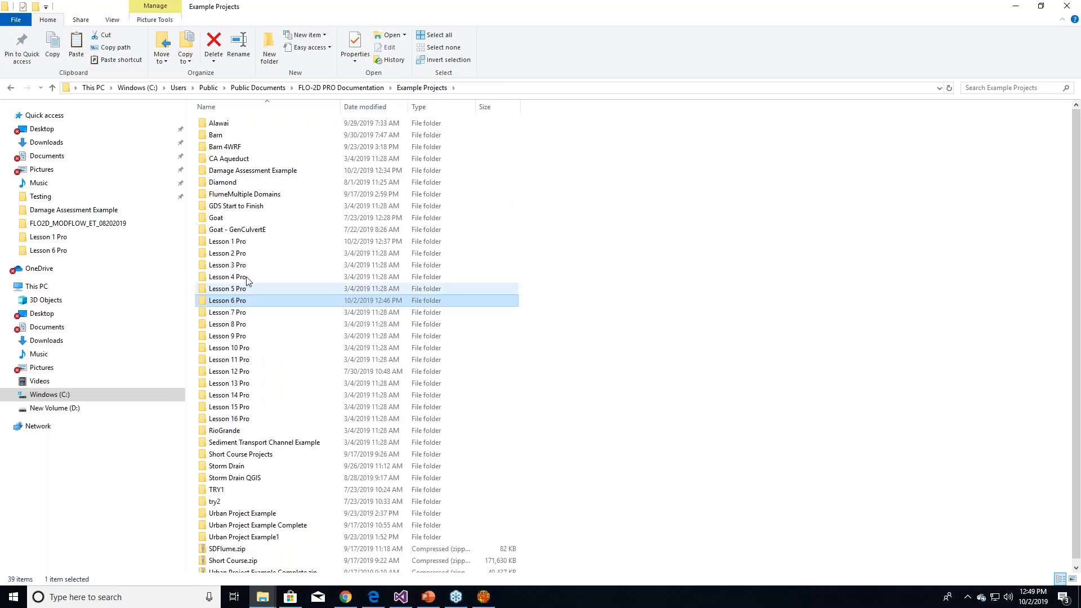
double_click(243, 239)
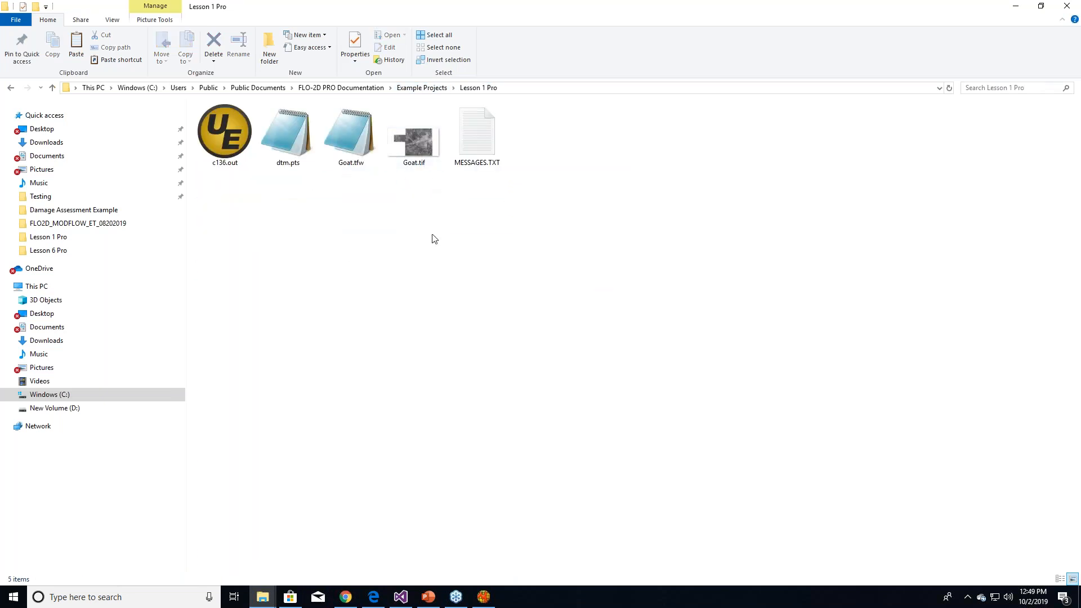
double_click(346, 157)
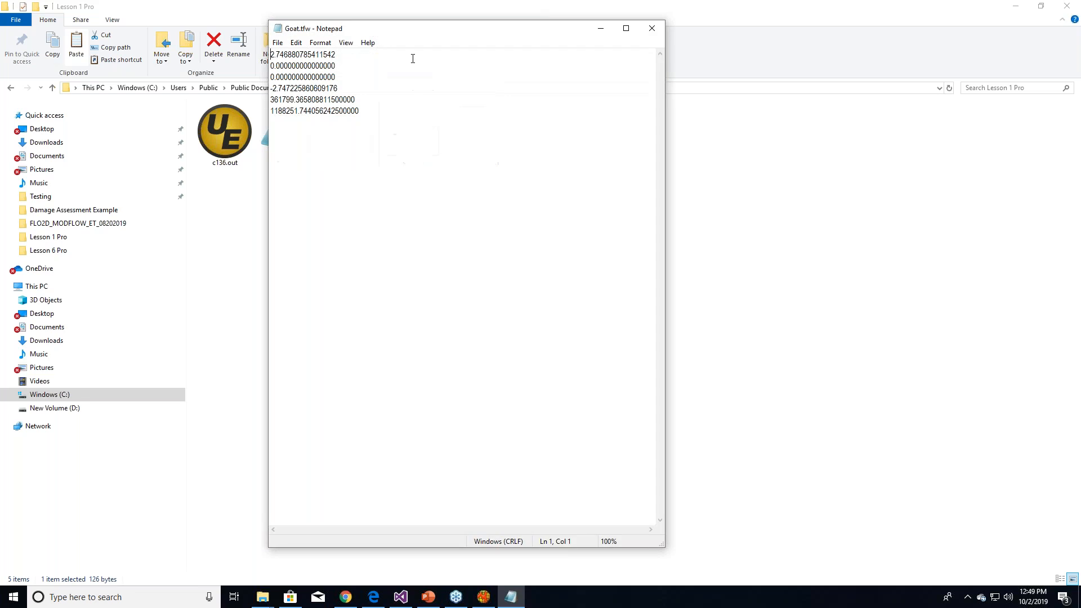
drag(411, 35, 735, 58)
- View the aerial image Goat.tif, close it, and bring the Goat.tfw text back into view
double_click(414, 135)
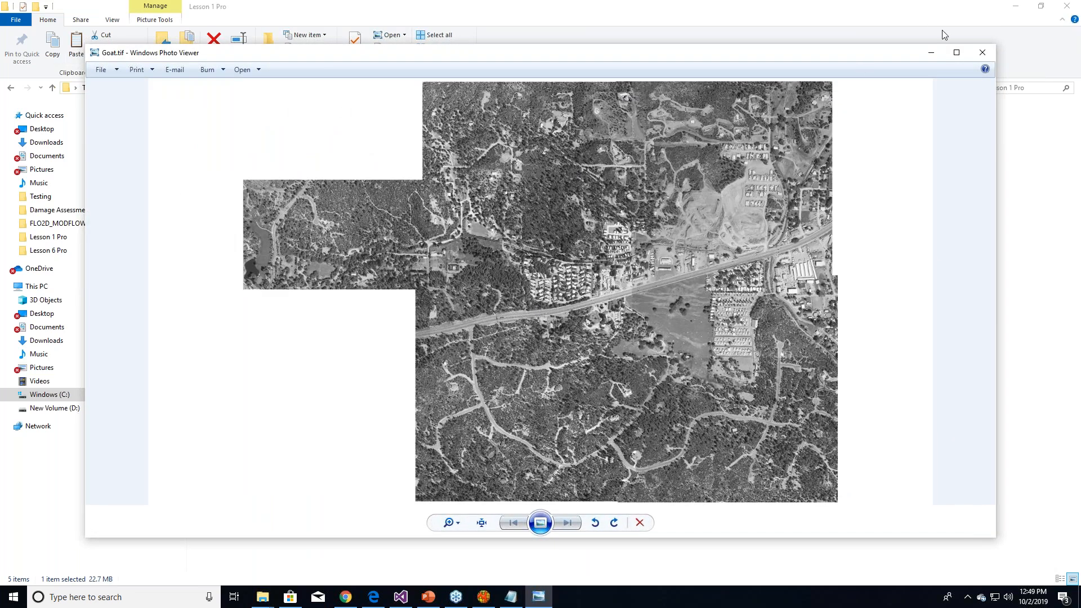
click(983, 52)
click(510, 597)
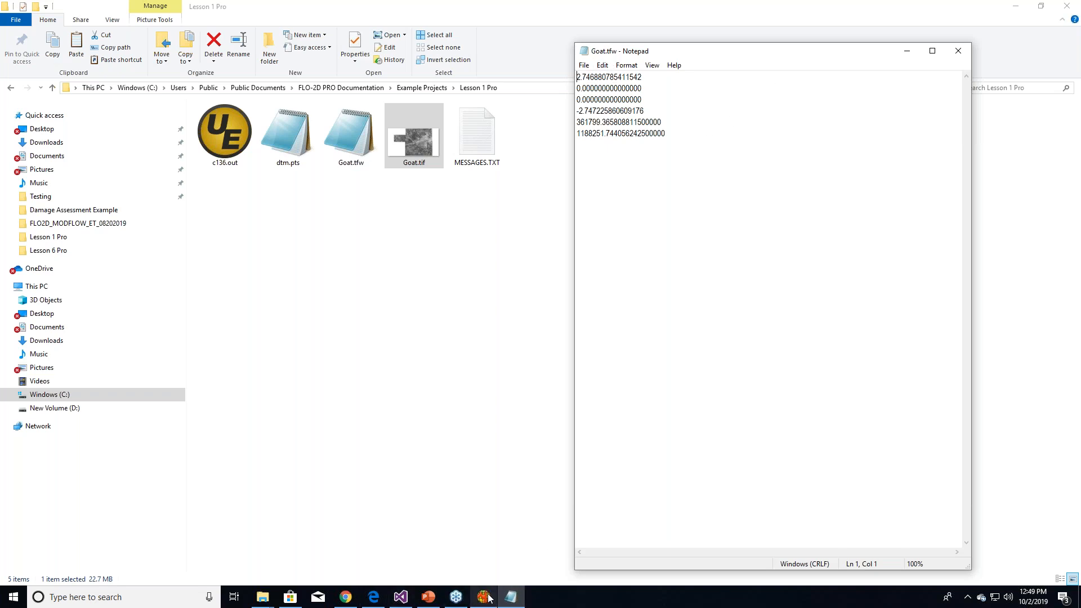
- Return to GDS Manual PRO.pdf in Edge and highlight the tfw world file extension for tif images in the table
click(346, 597)
click(346, 597)
click(374, 597)
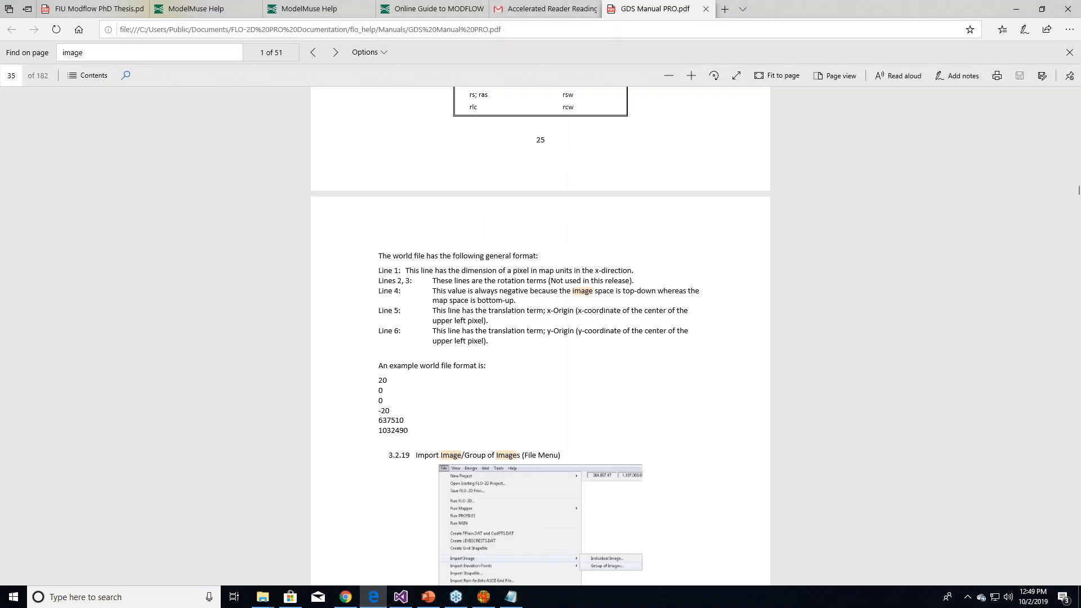
scroll(567, 372, down, 1)
scroll(575, 364, up, 5)
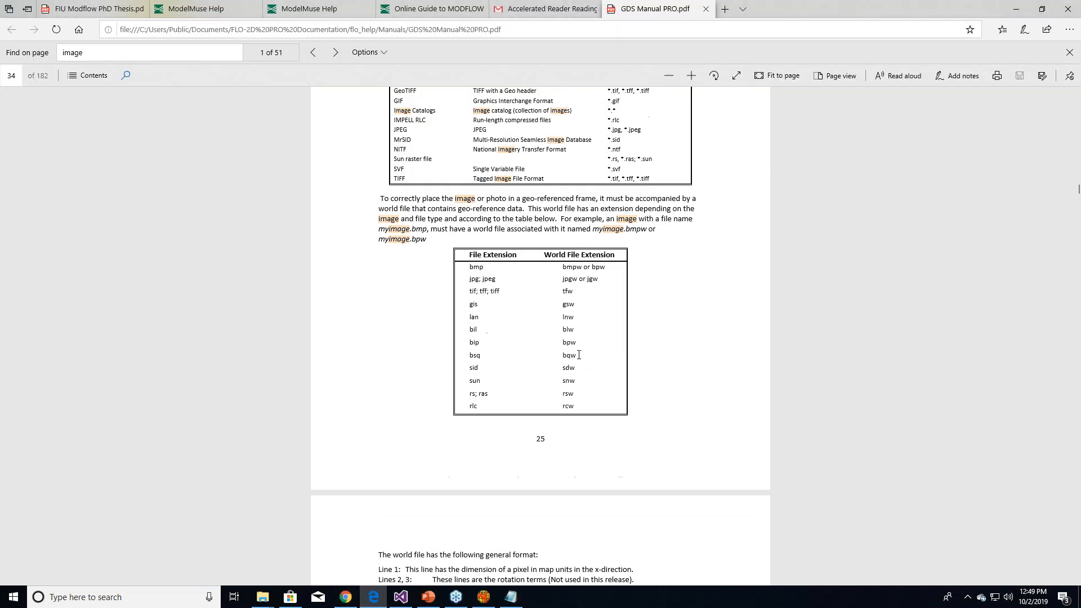
drag(570, 292, 562, 292)
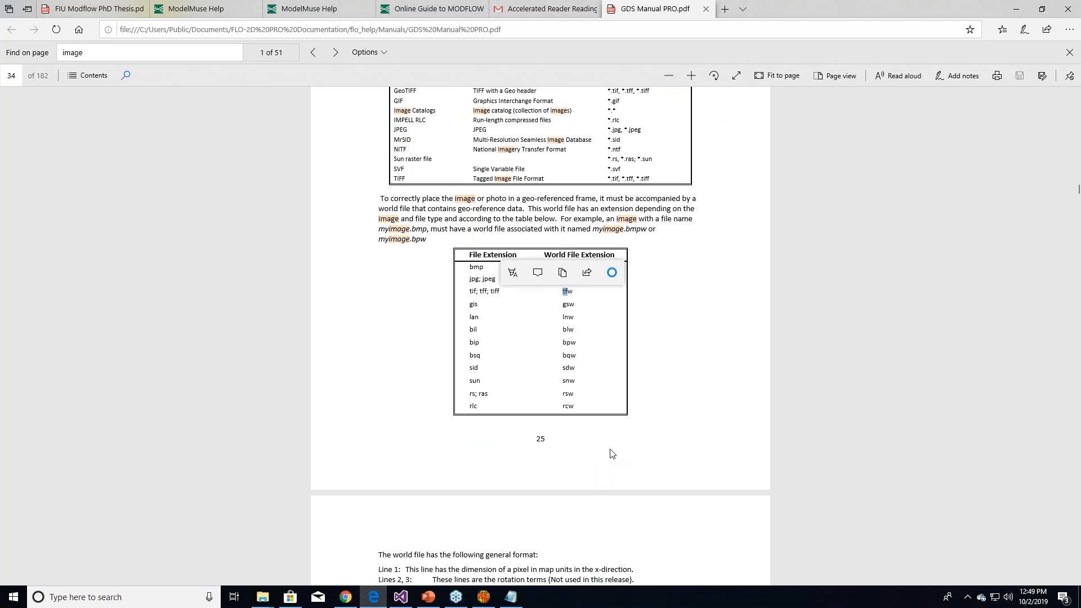